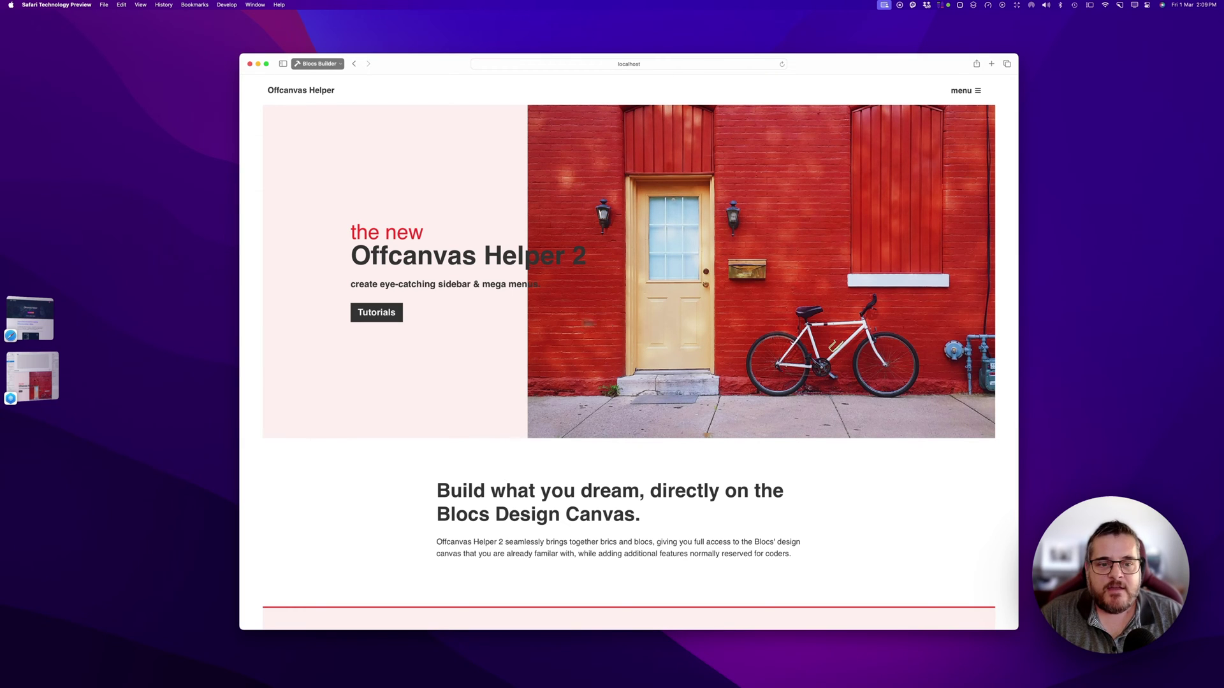
- Look over the previewed Offcanvas Helper page and try its menu button in the header
scroll(844, 437, "down", 15)
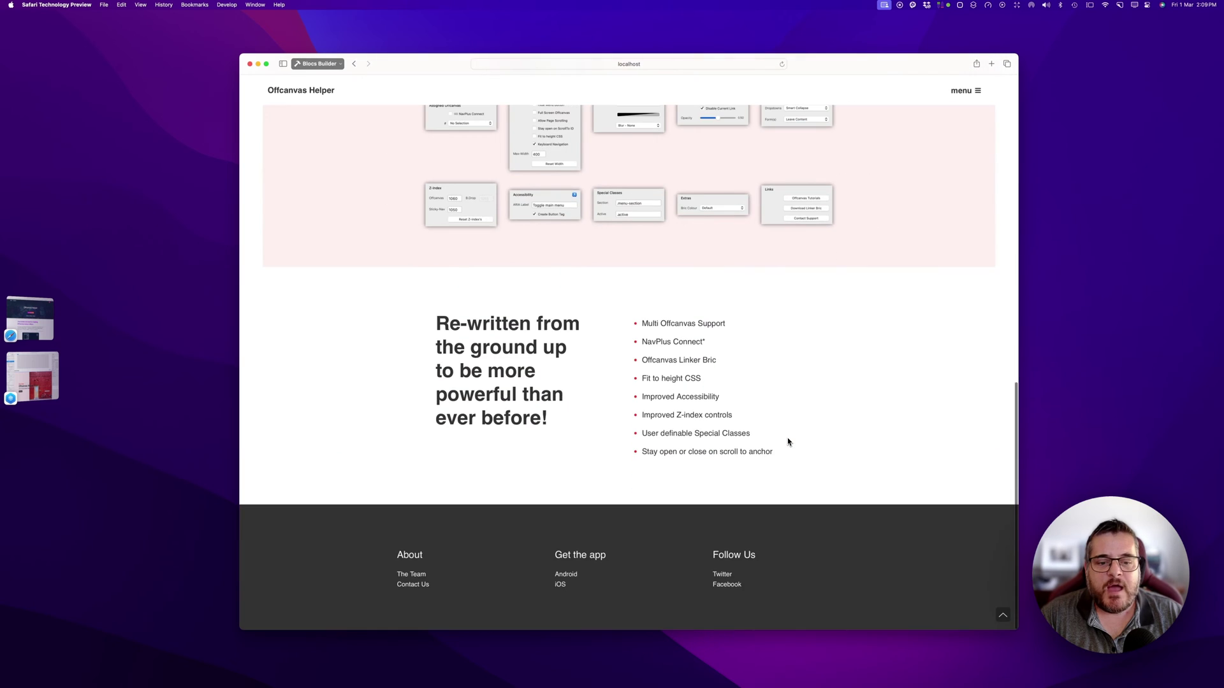
scroll(788, 442, "up", 15)
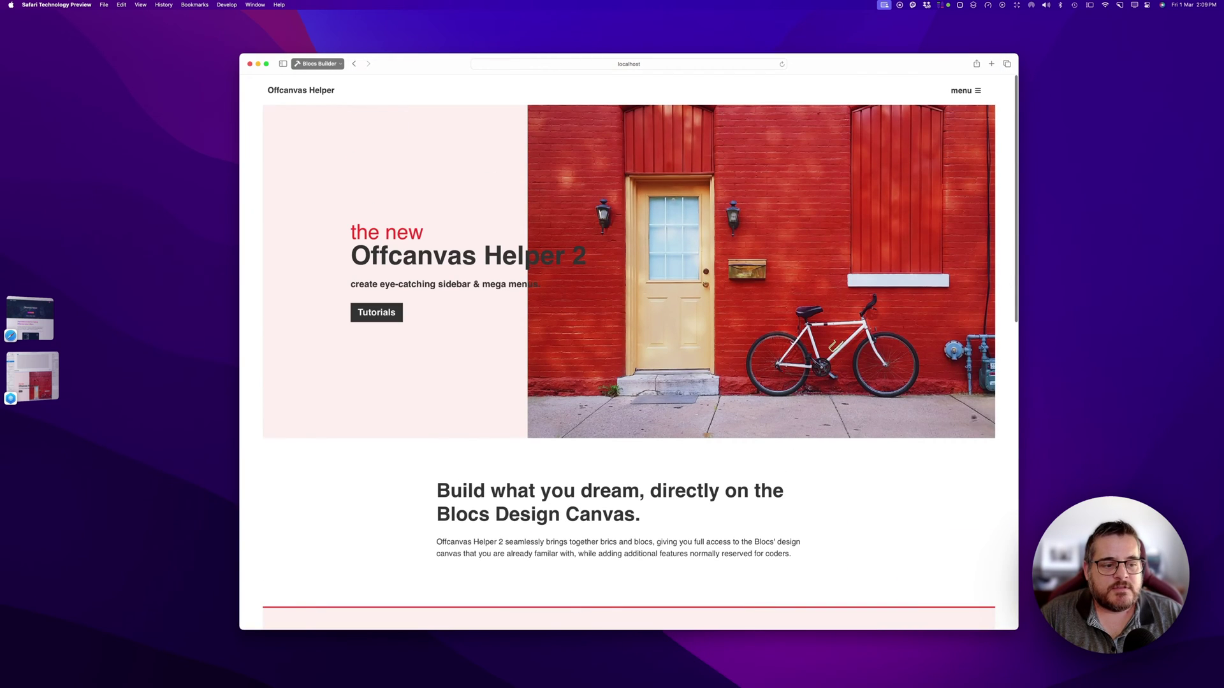
mouse_move(1019, 411)
left_mouse_down()
mouse_move(469, 412)
mouse_move(1006, 406)
mouse_move(1057, 394)
mouse_move(1021, 403)
left_mouse_up()
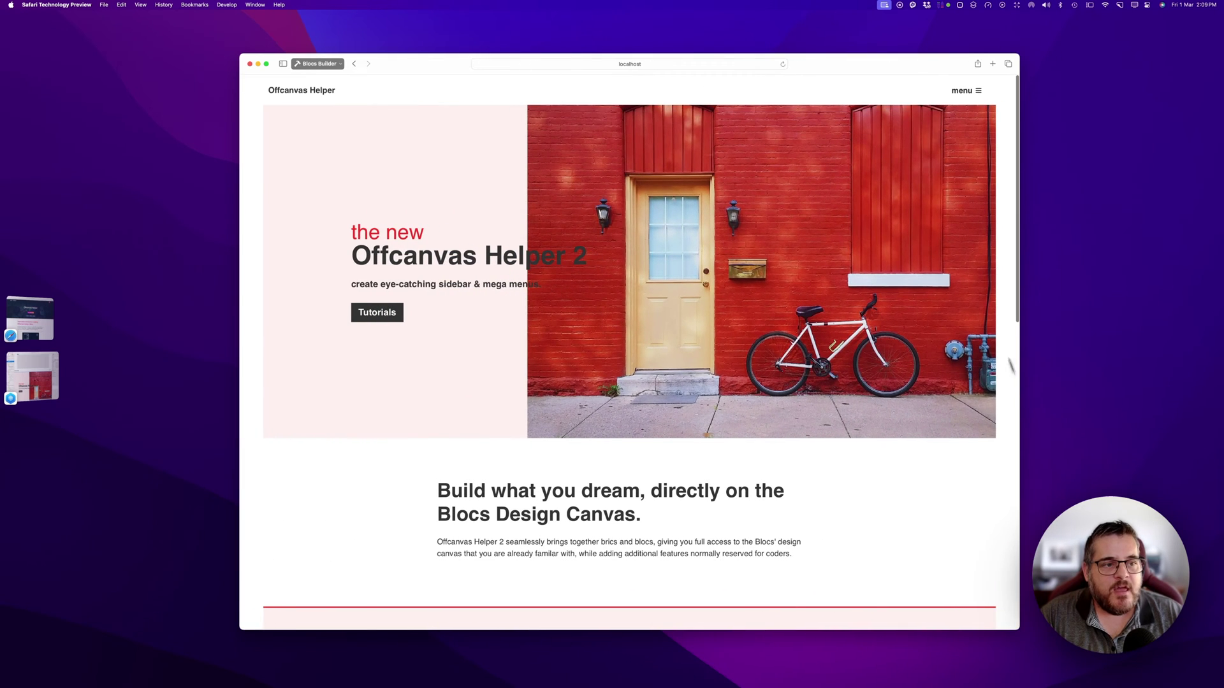
left_click(972, 91)
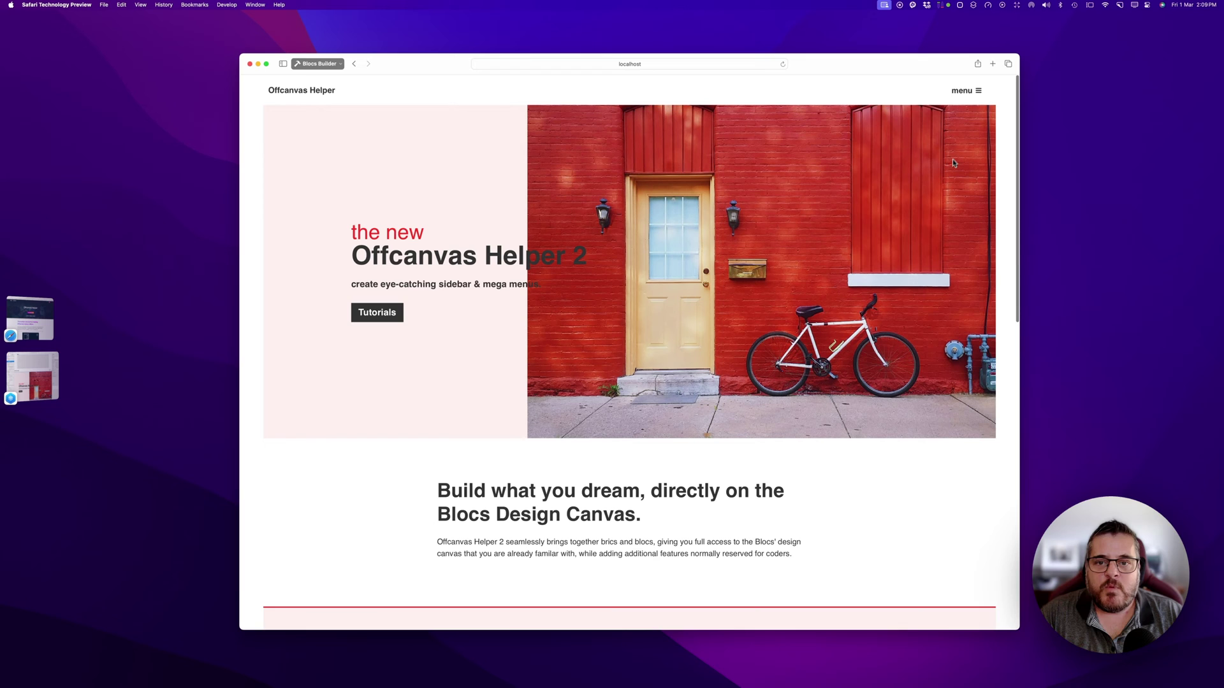
left_click(961, 92)
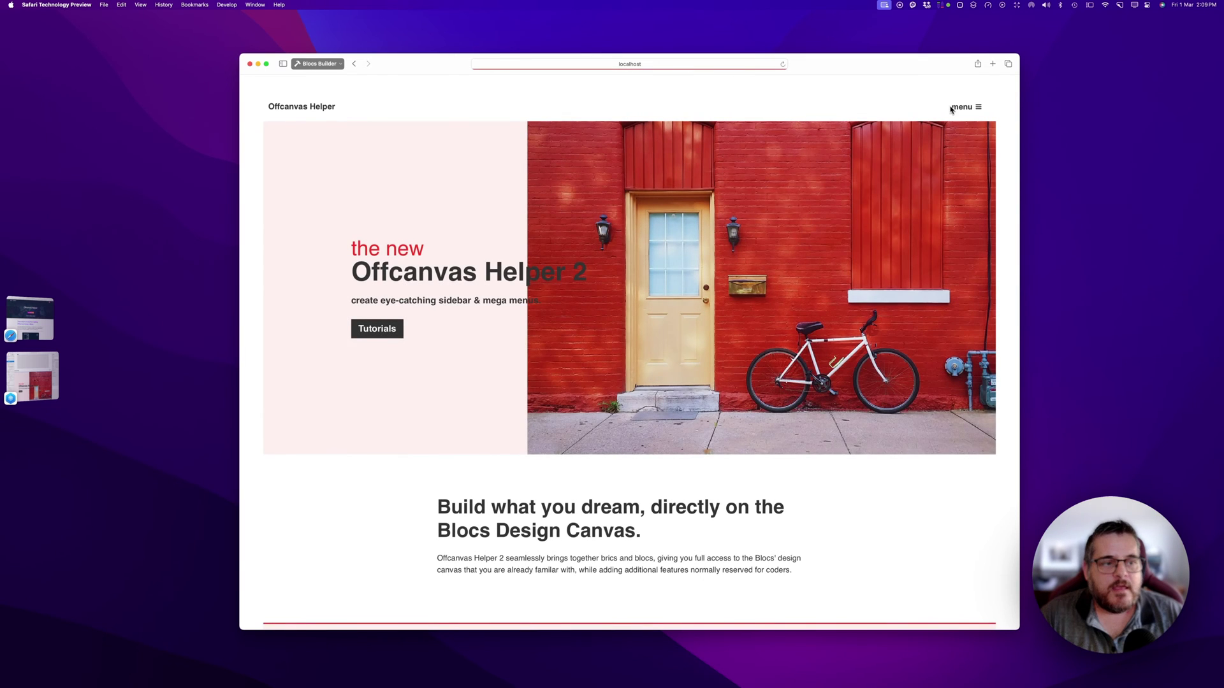
scroll(957, 113, "up", 1)
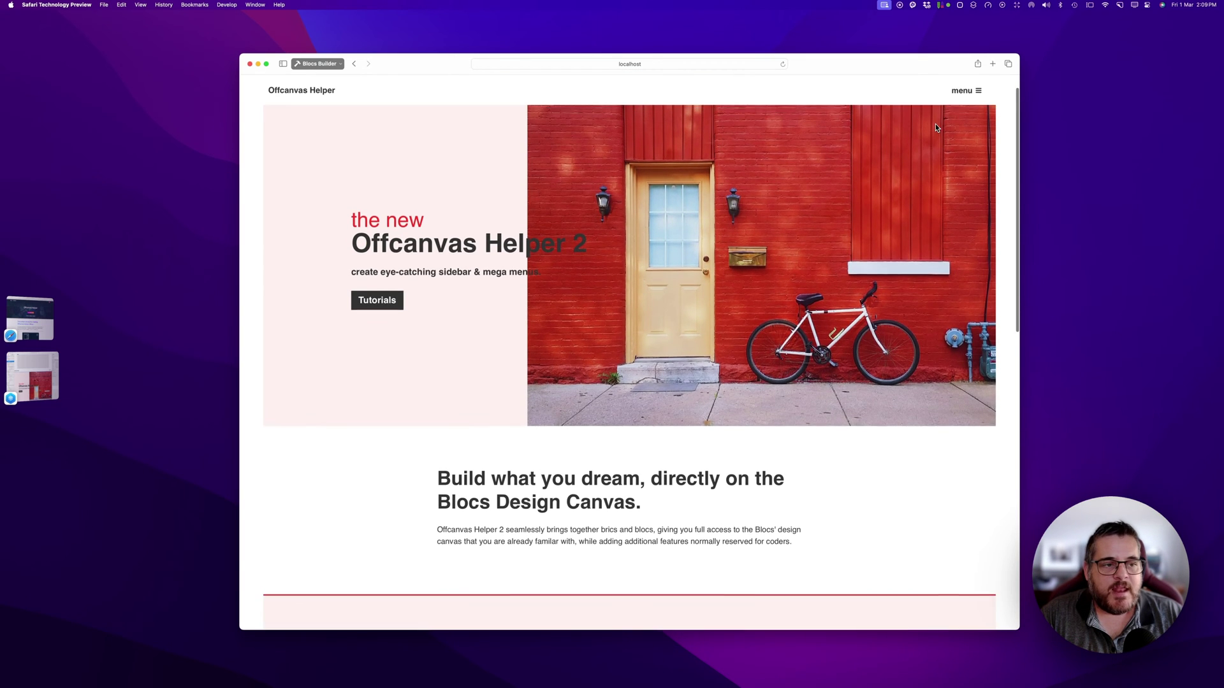
scroll(962, 105, "down", 1)
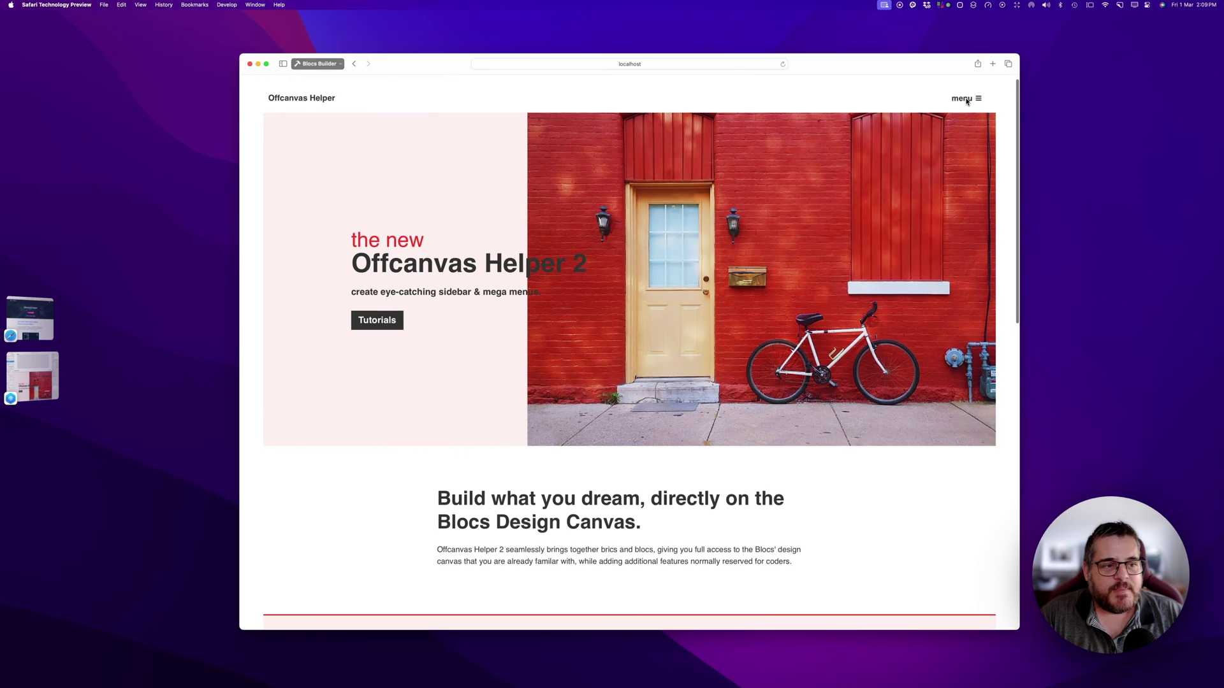
left_click(964, 102)
left_click(961, 105)
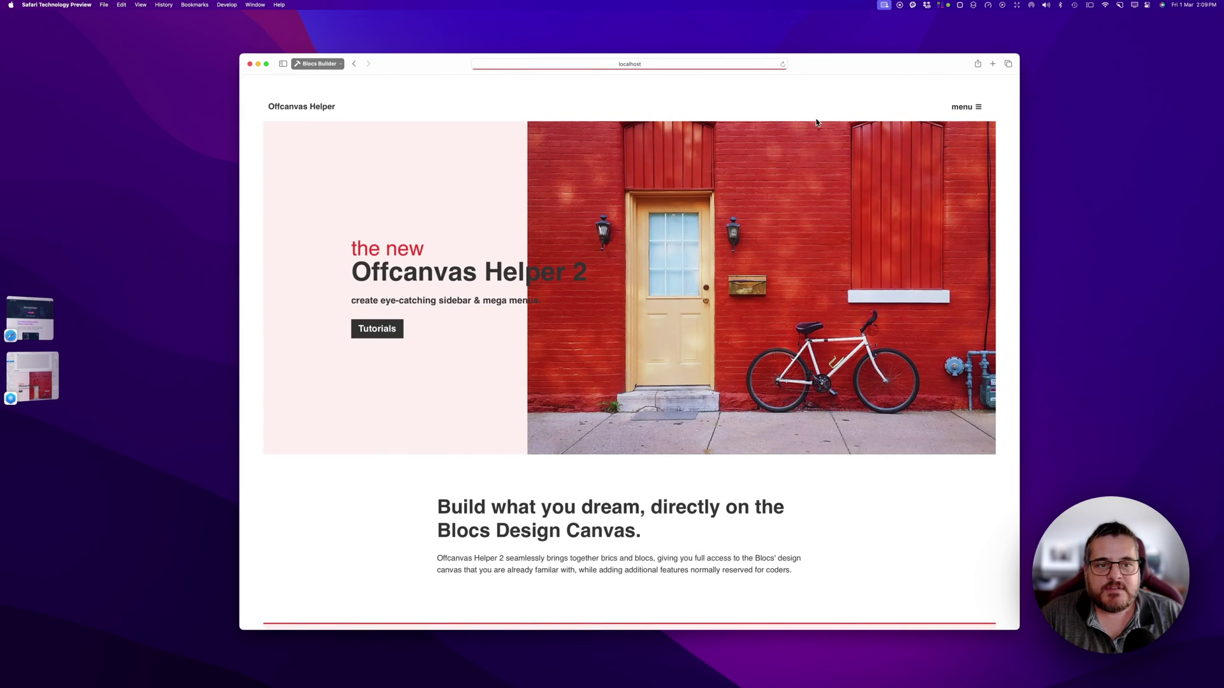
- Switch to Blocs, add an Offcanvas Helper bric to the empty column and insert an Offcanvas Barebones bloc above it
left_click(31, 376)
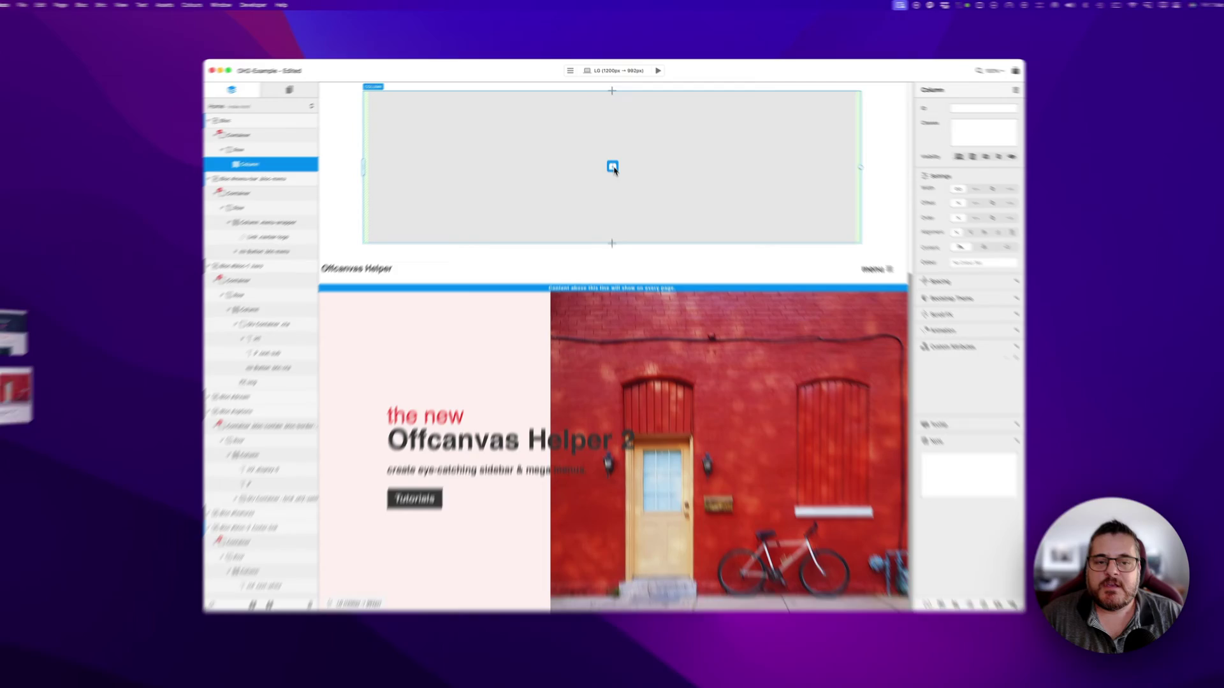
left_click(611, 159)
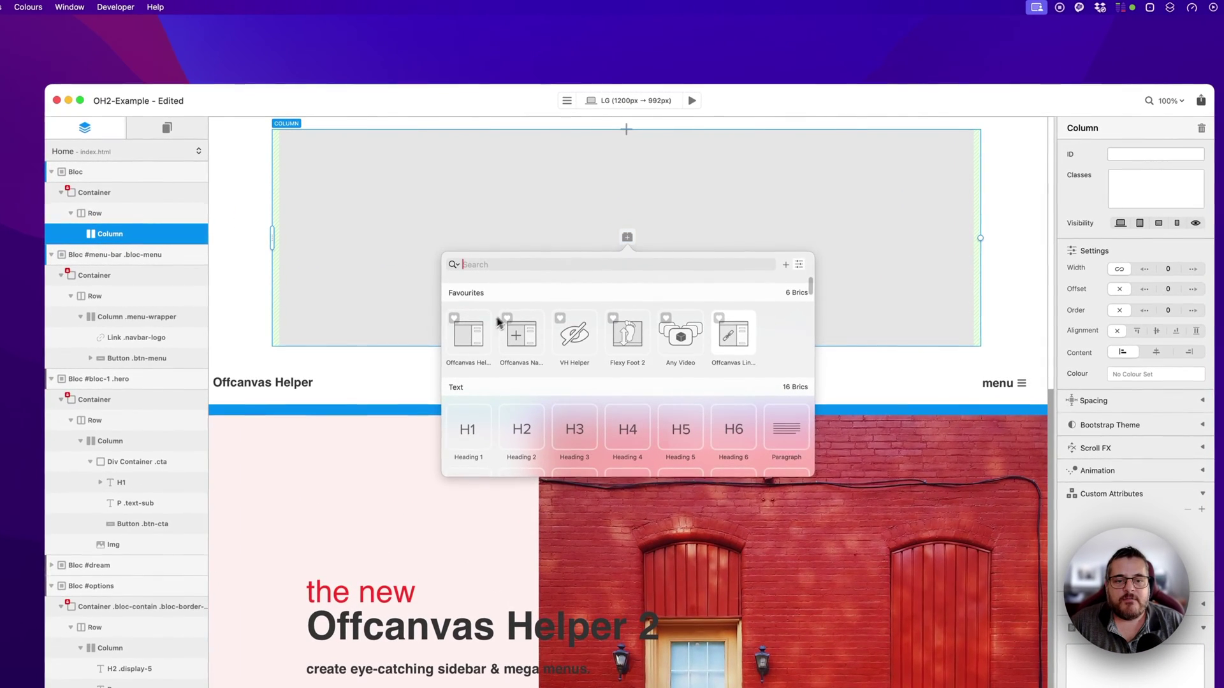
left_click(473, 349)
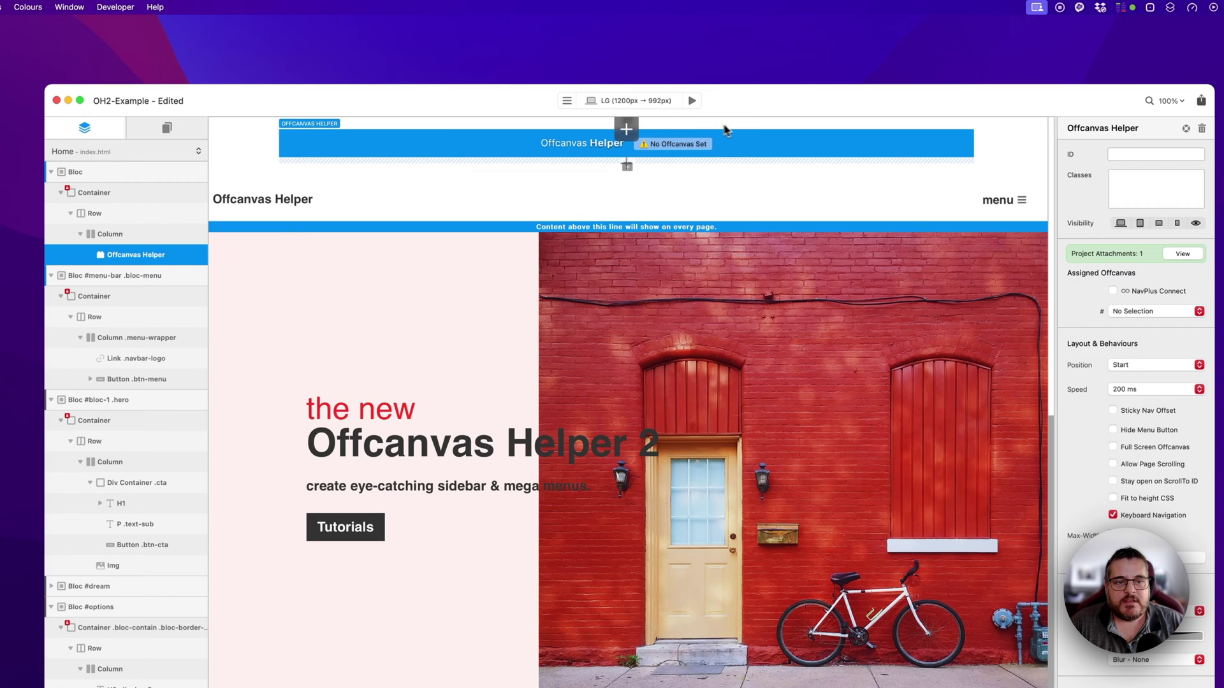
left_click(628, 136)
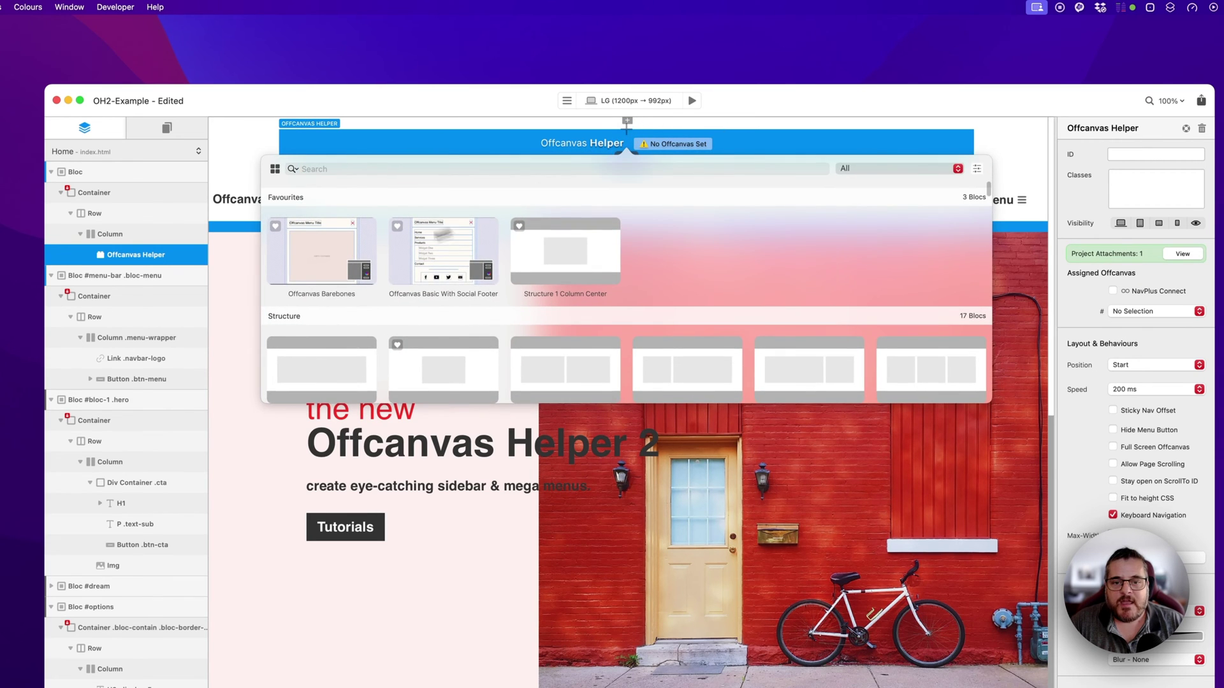
left_click(305, 251)
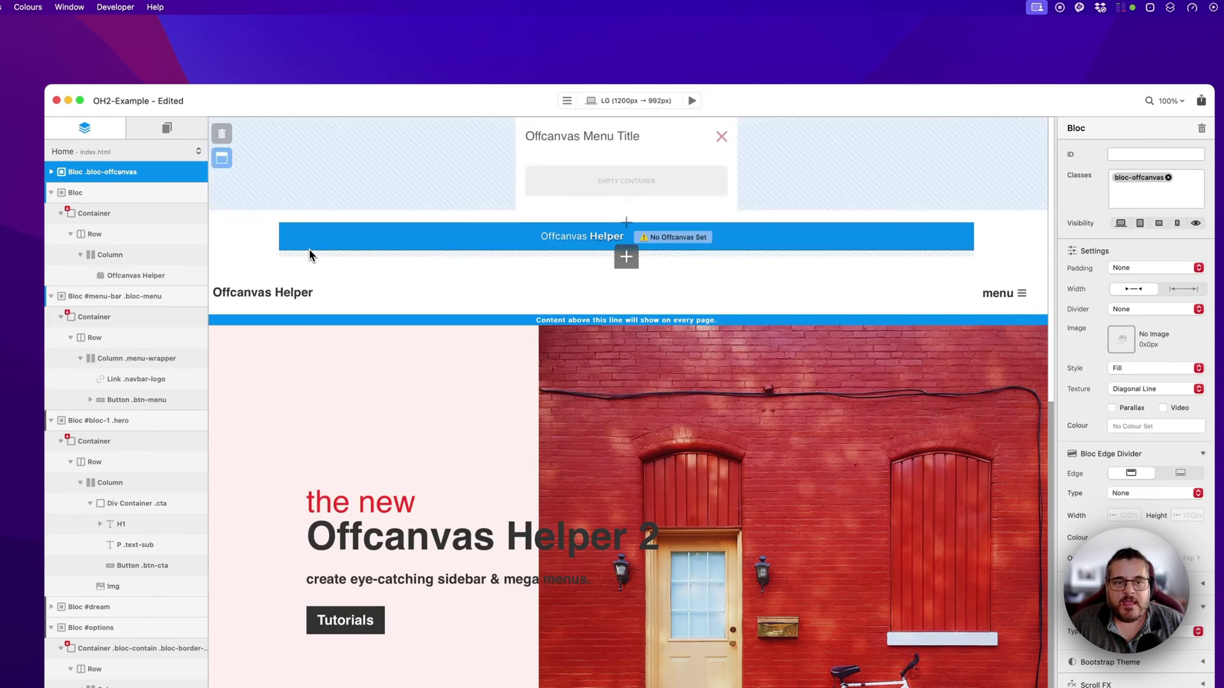
- Add a List bric to the offcanvas's empty content container and set its style to no bullets
left_click(706, 190)
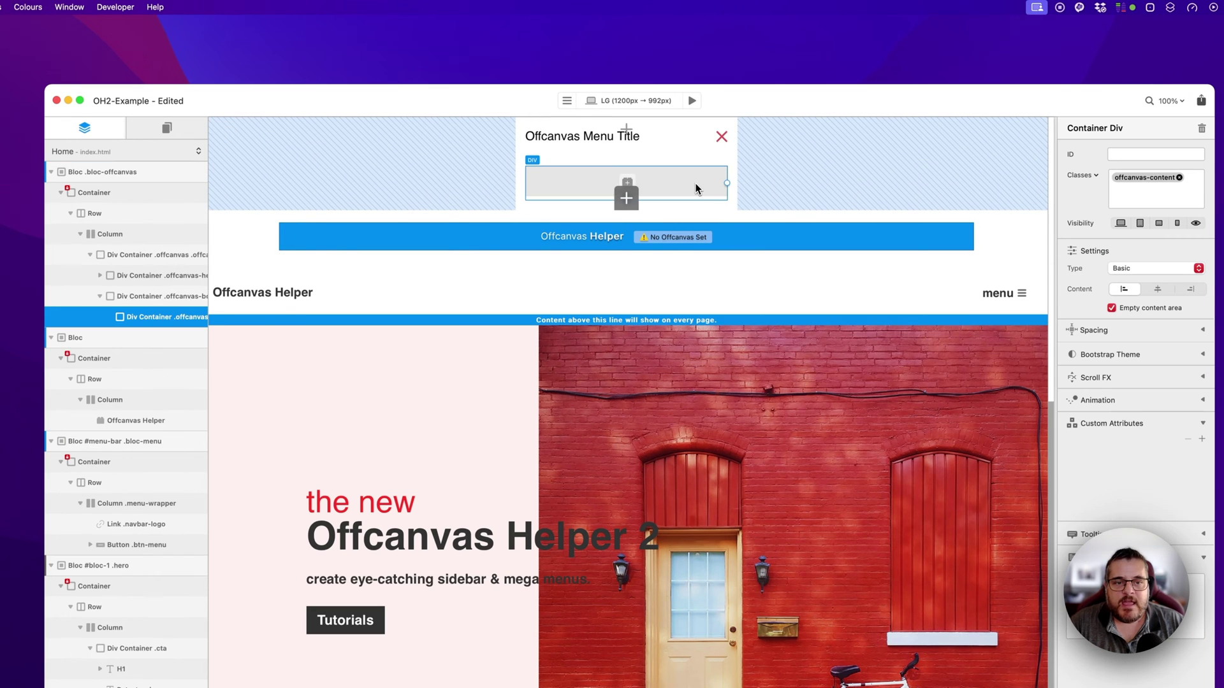
left_click(626, 186)
type("list")
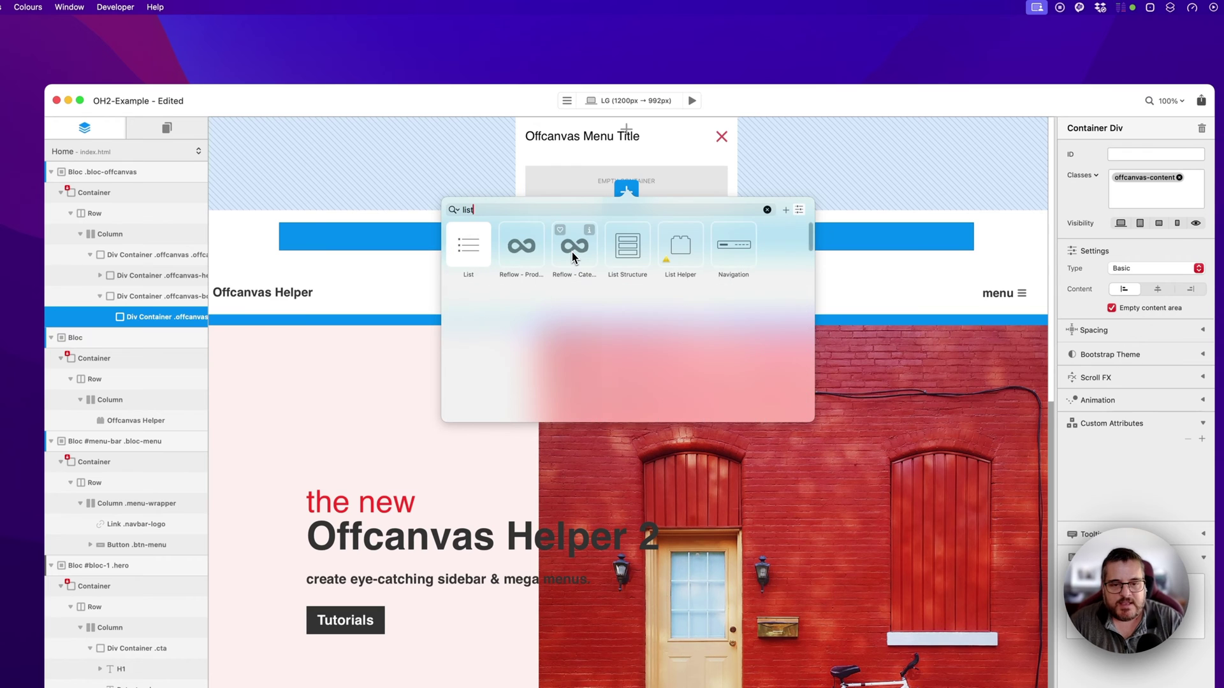
left_click(470, 267)
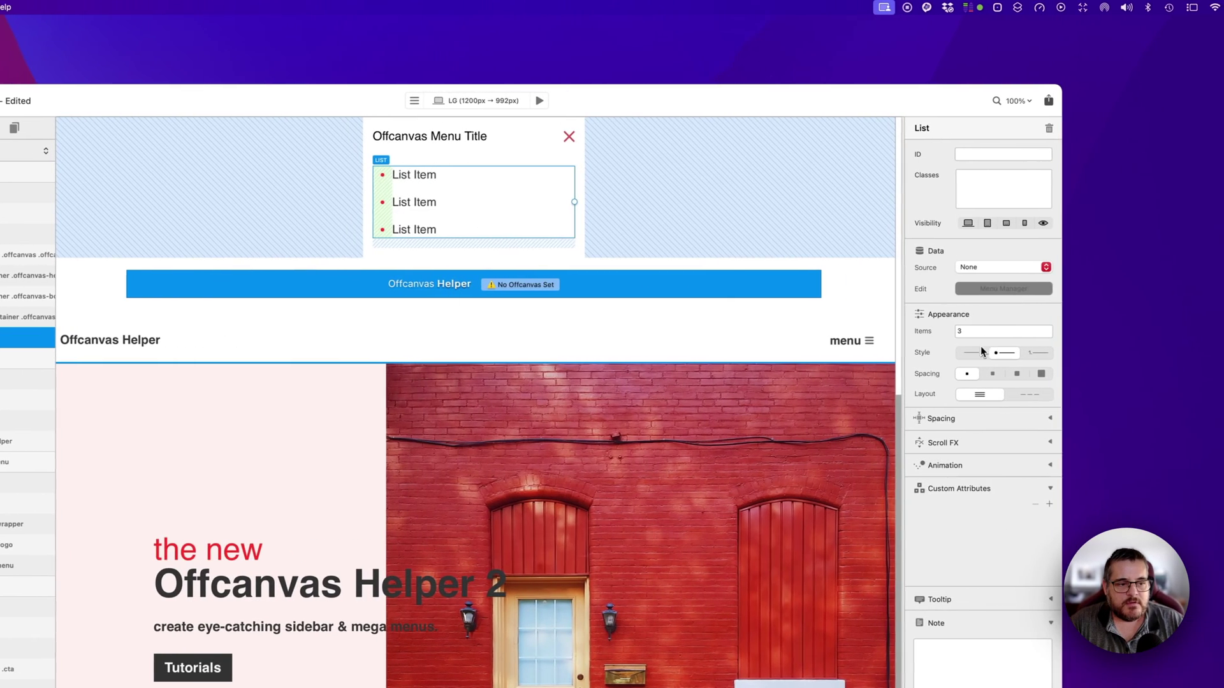
left_click(1129, 352)
- Label the offcanvas menu's list entries Home, Dream and Features, and add a fourth entry labelled Options
double_click(574, 176)
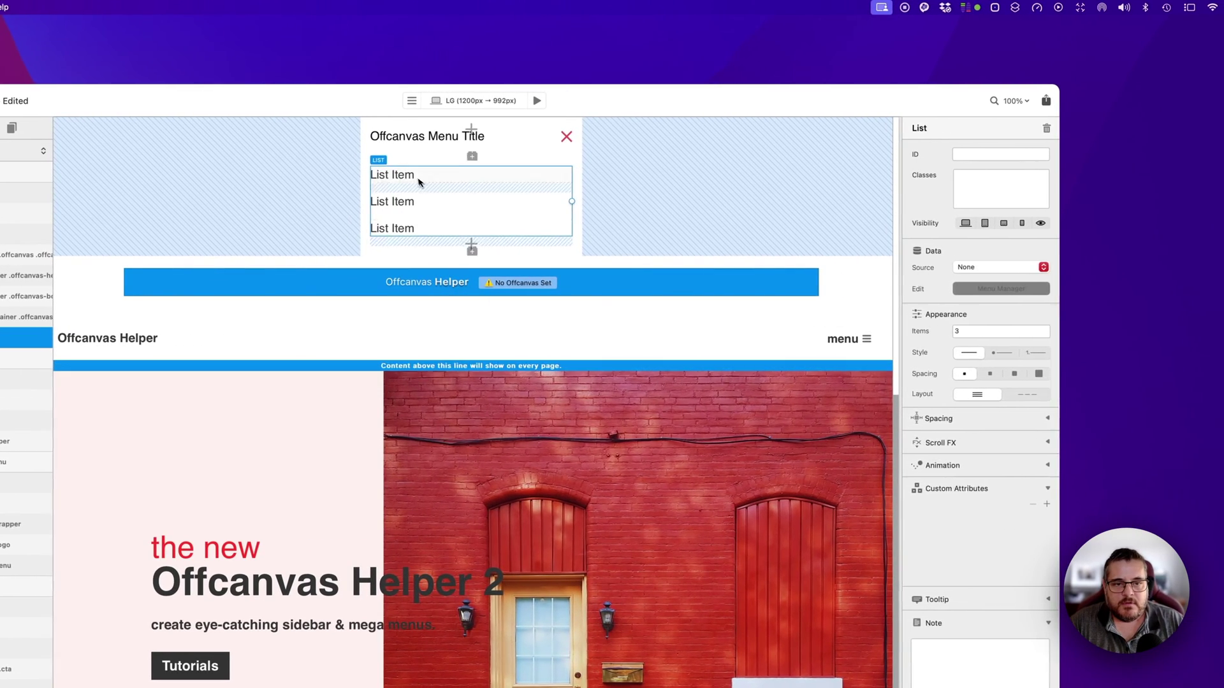
type("Home")
double_click(392, 202)
type("Dream")
double_click(392, 227)
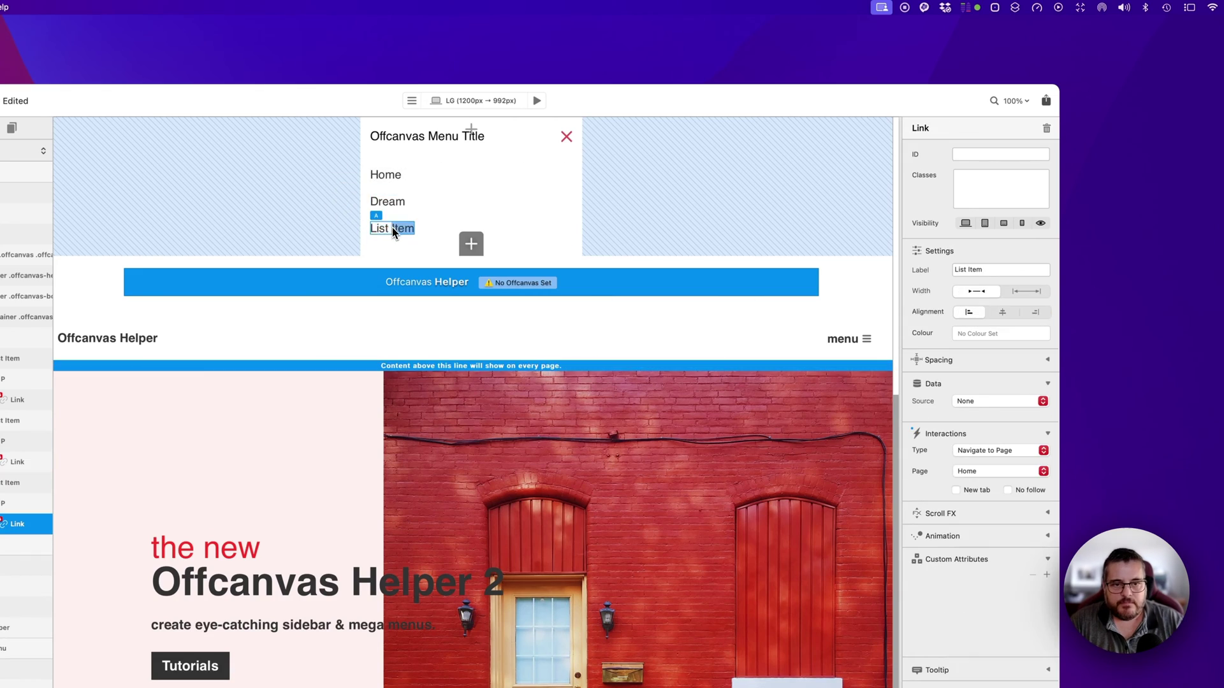
type("Features")
left_click(0, 491)
left_click(742, 179)
type("Options")
- Set the Dream, Features and Options links to Scroll to Target, each aimed at its matching section, such as #options for Options
left_click(1223, 392)
left_click(1223, 421)
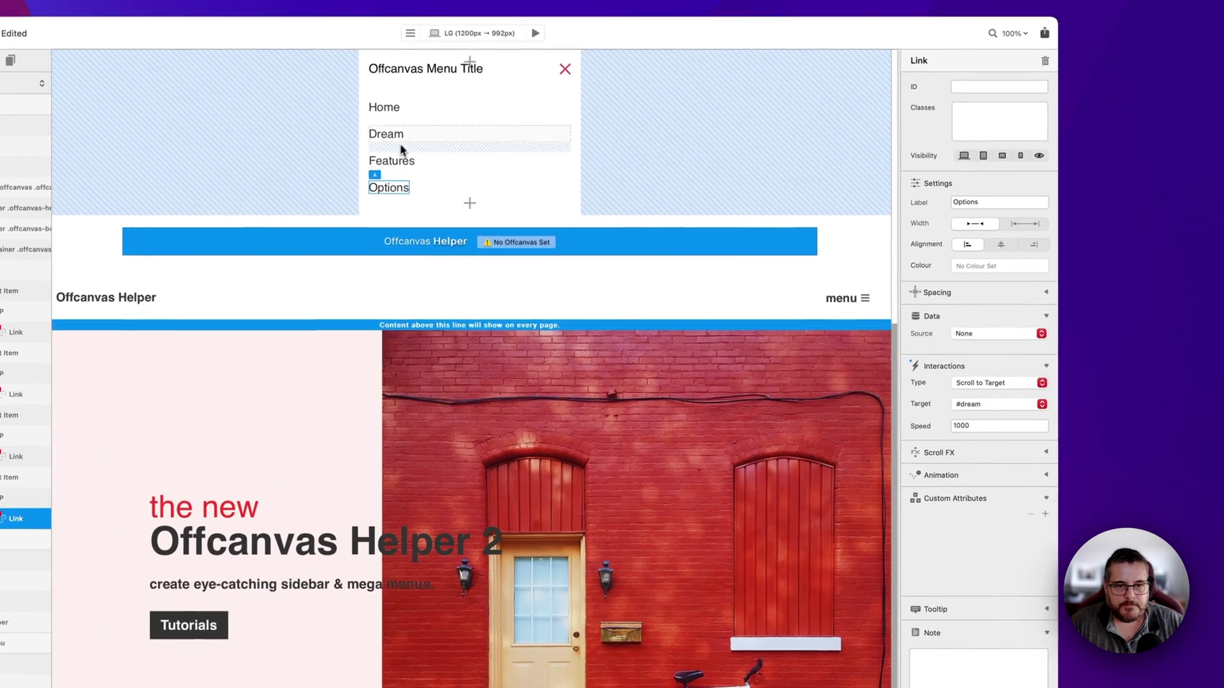
left_click(657, 144)
left_click(1223, 414)
left_click(948, 430)
left_click(372, 133)
left_click(978, 355)
left_click(982, 385)
left_click(369, 160)
left_click(978, 355)
left_click(982, 385)
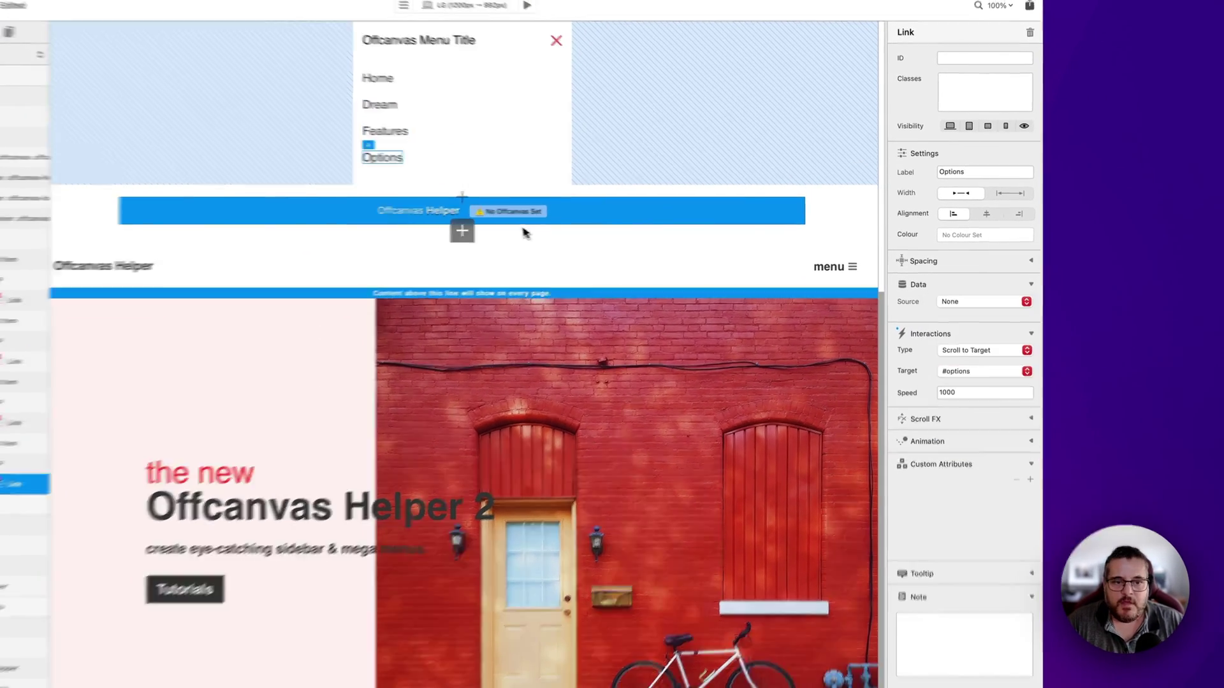
left_click(949, 511)
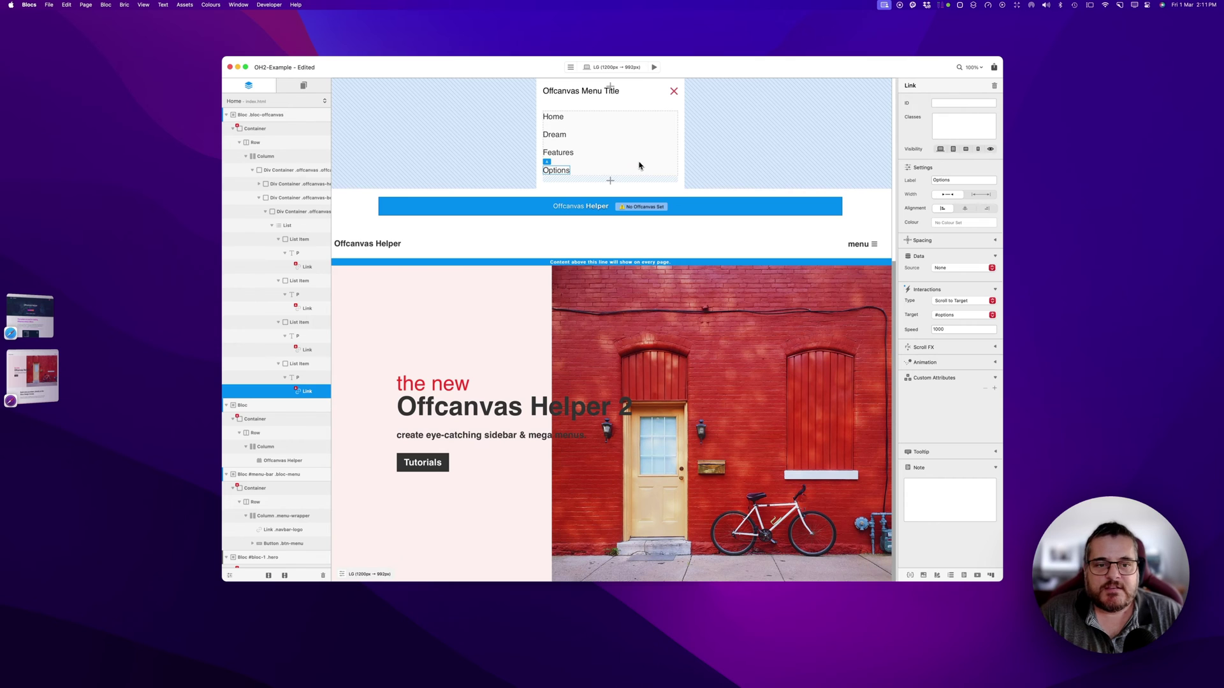
- Select the offcanvas menu's outer div container and set its ID to main-menu
scroll(673, 243, "down", 5)
scroll(678, 263, "up", 5)
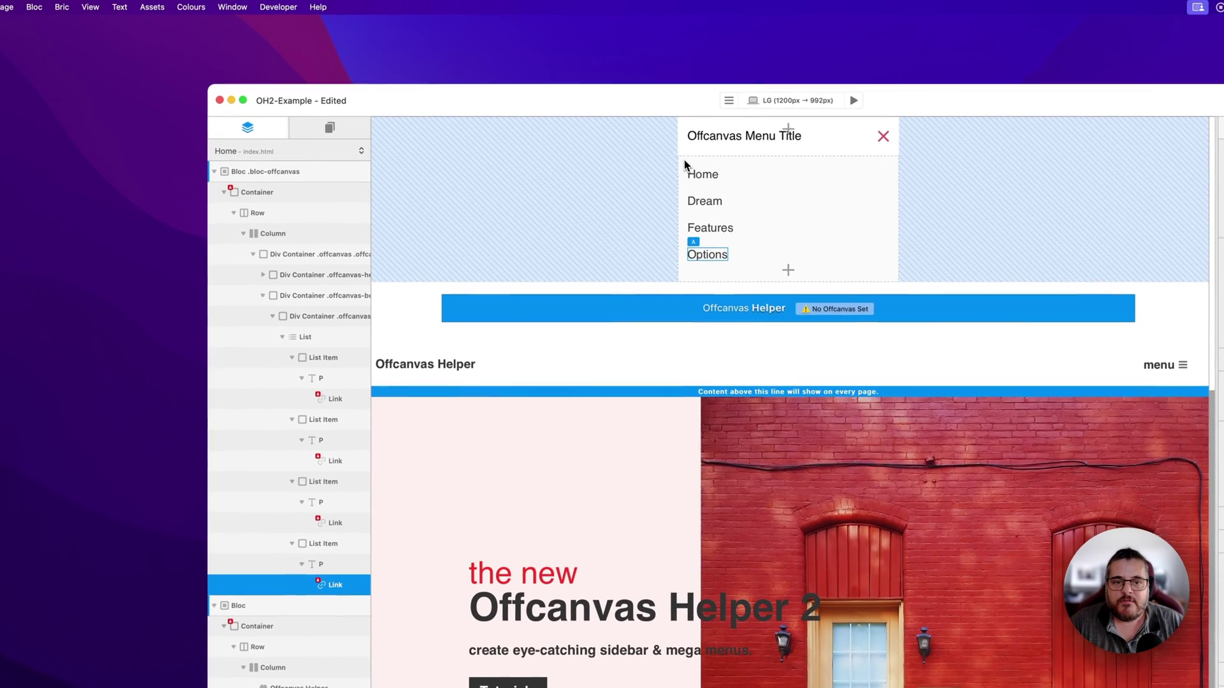
left_click(679, 155)
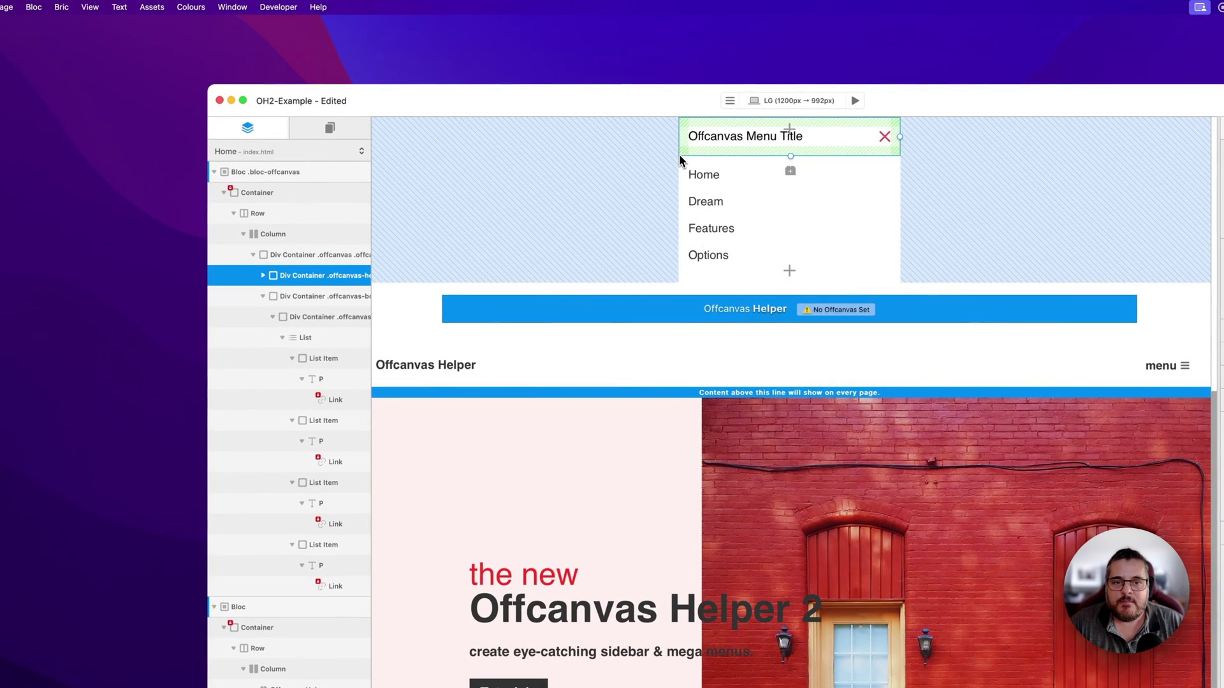
left_click(307, 260)
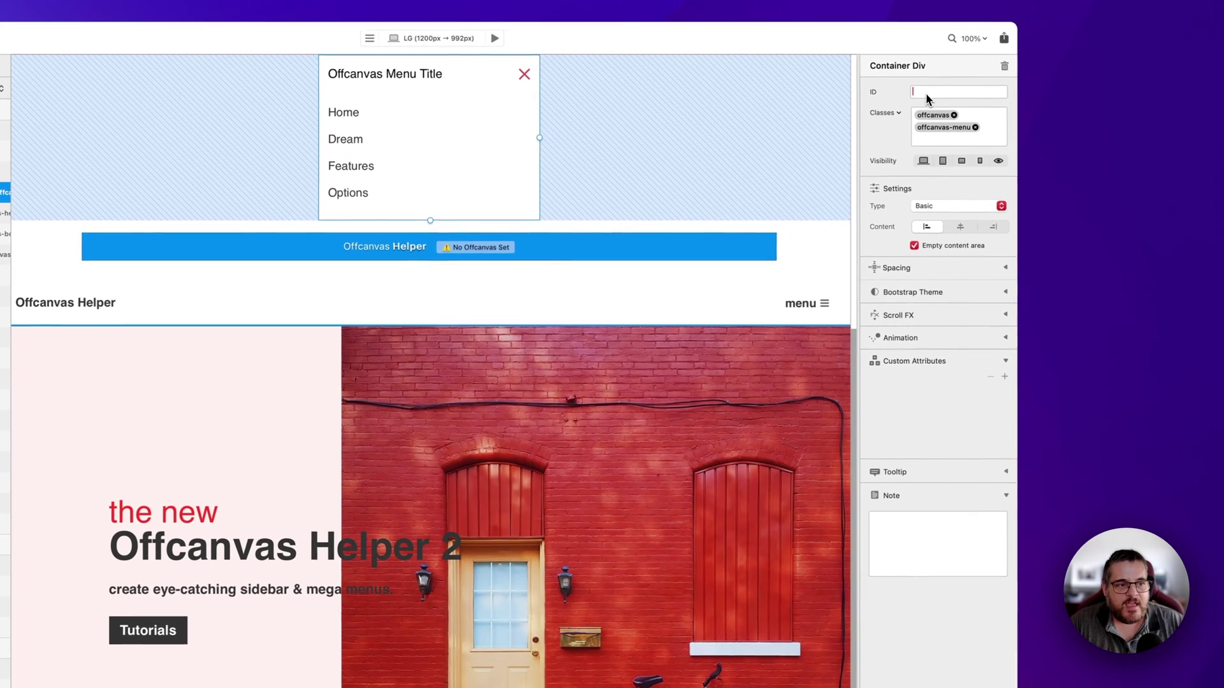
left_click(925, 91)
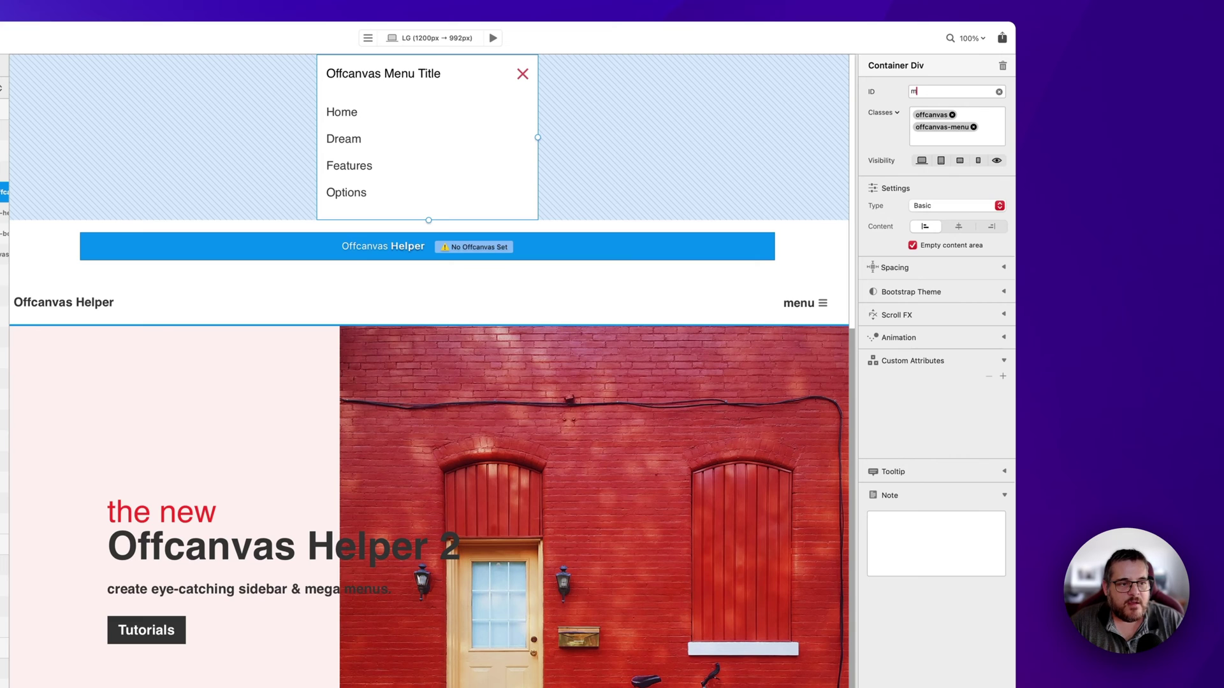
key("Return")
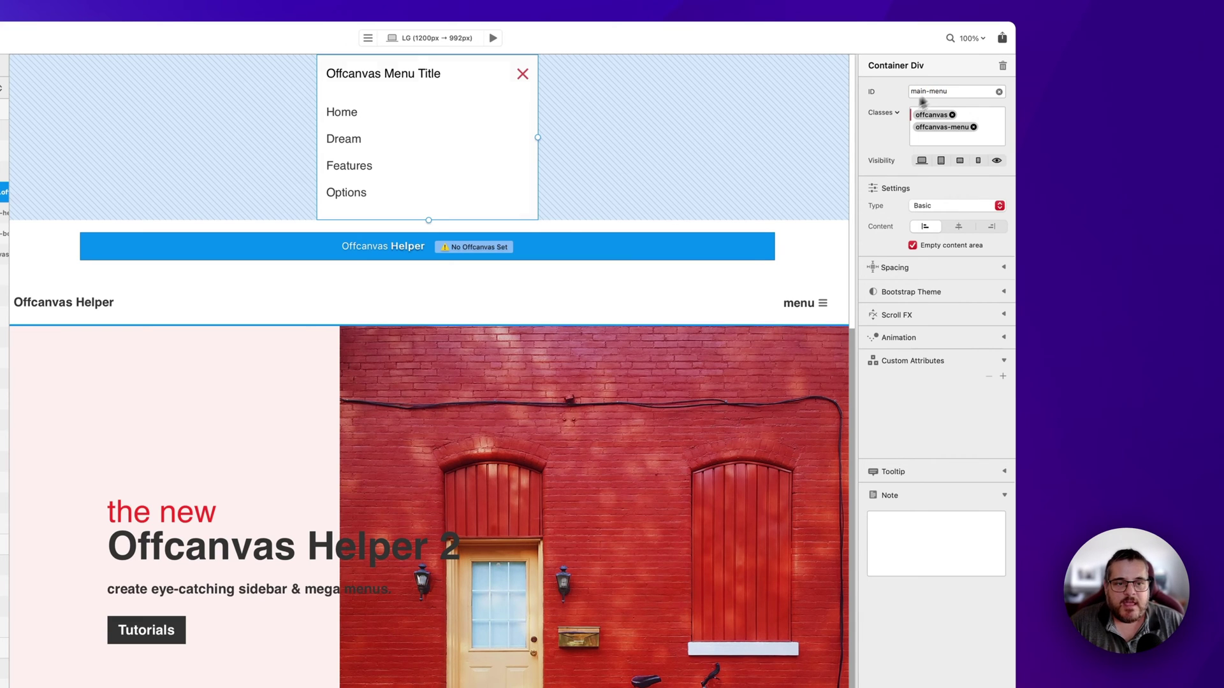
- Assign #main-menu as the offcanvas controlled by the Offcanvas Helper bric
left_click(547, 249)
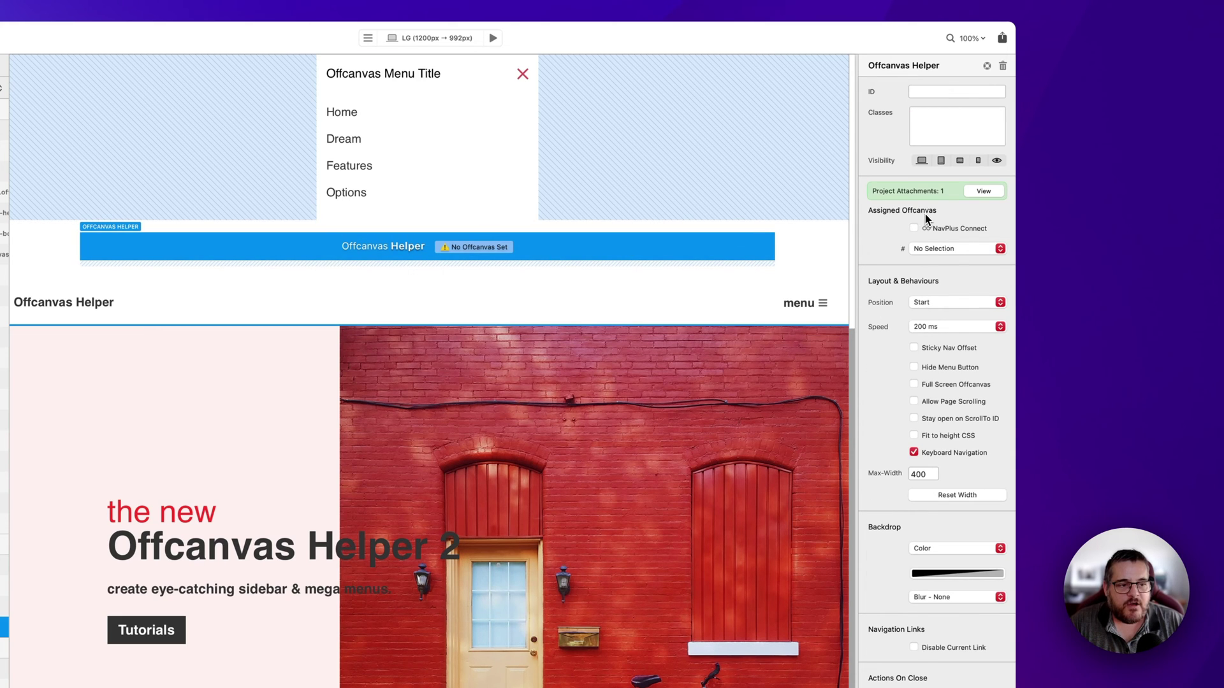
left_click(933, 250)
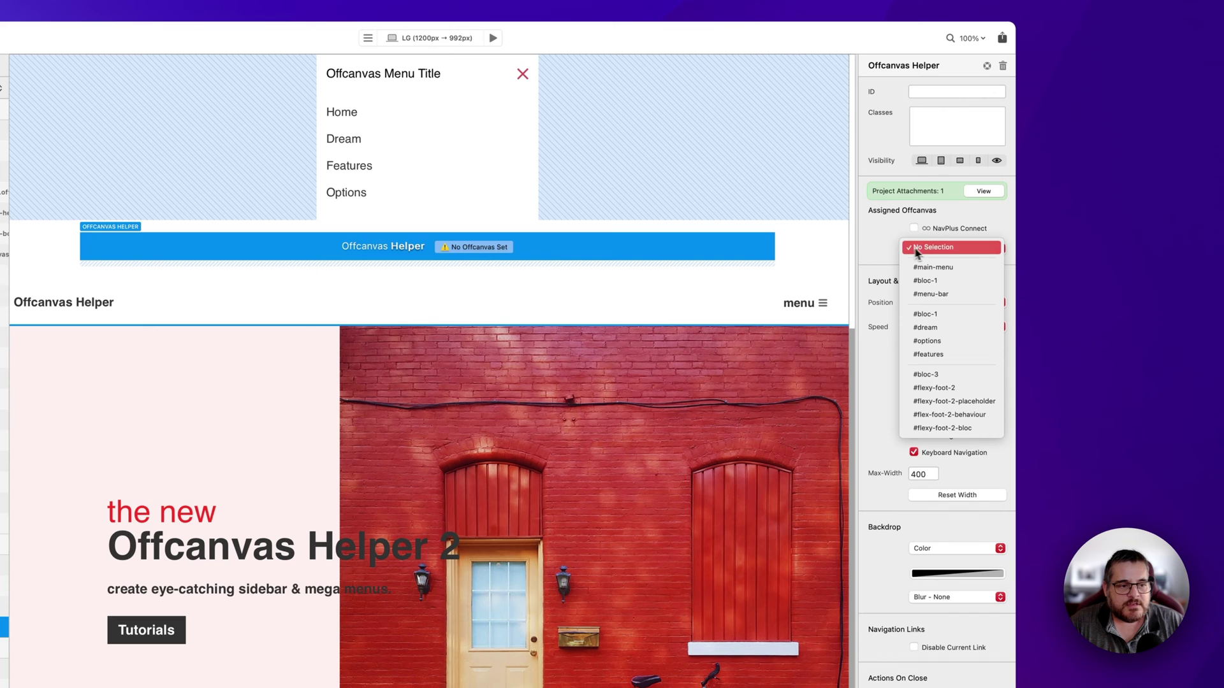
left_click(937, 272)
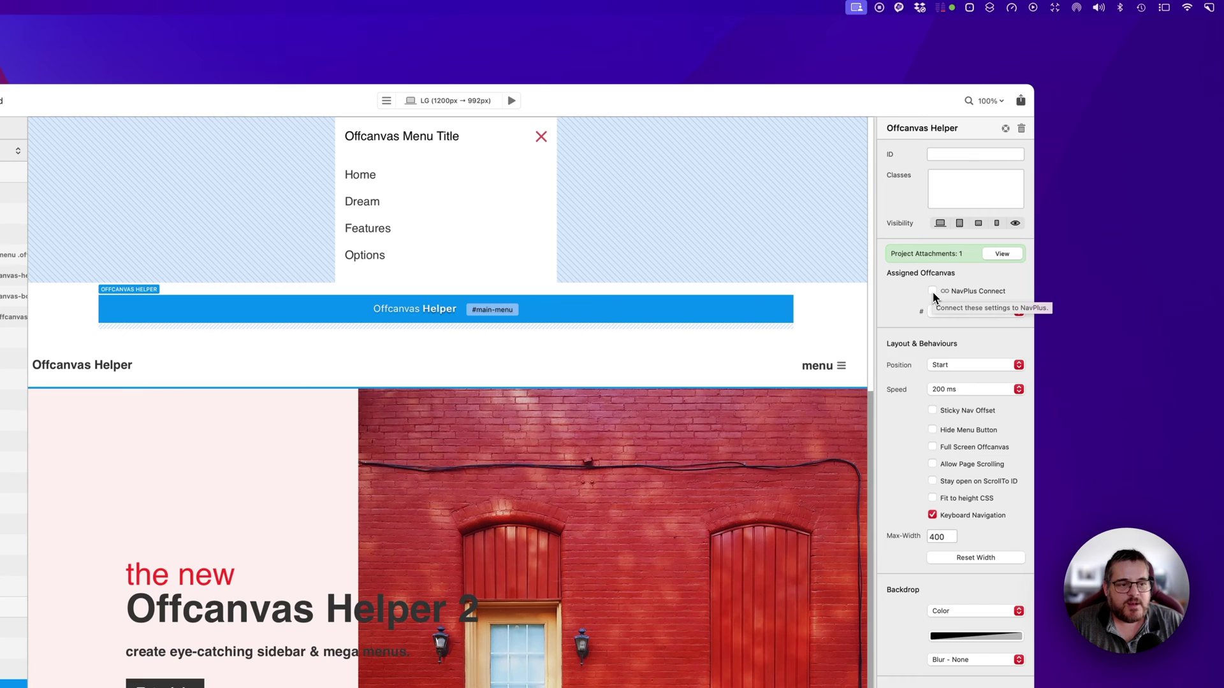
- Try NavPlus Connect on the Offcanvas Helper and go back to the direct #main-menu assignment
left_click(931, 291)
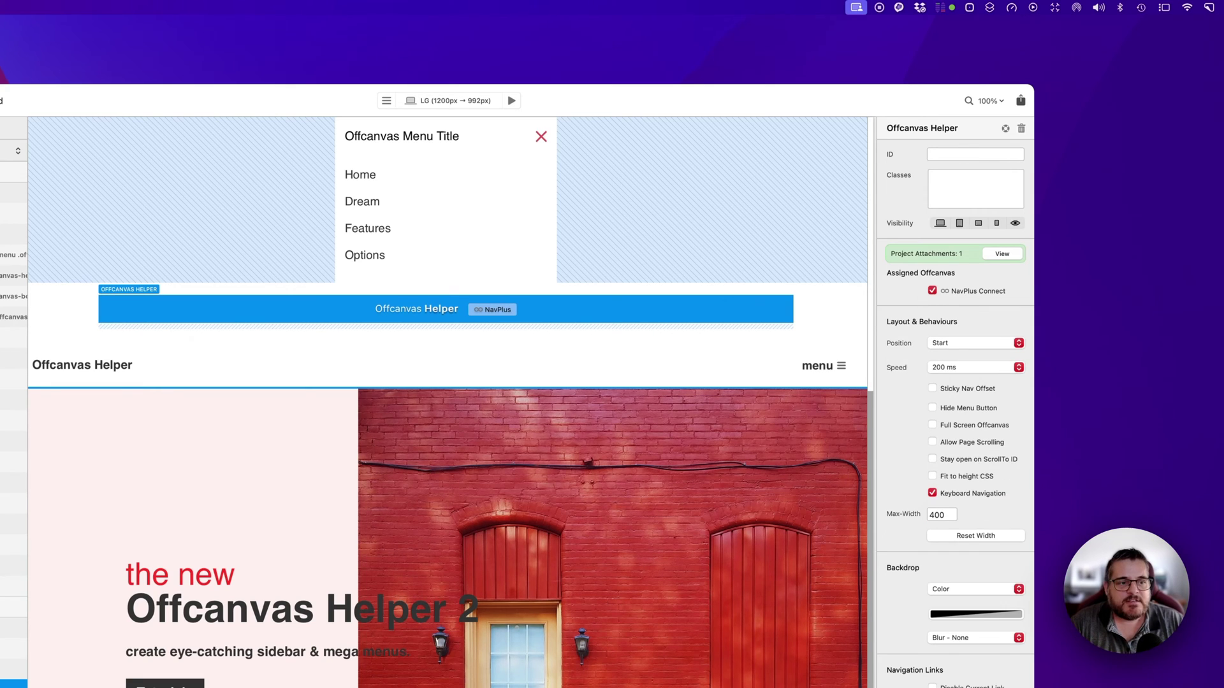
left_click(938, 293)
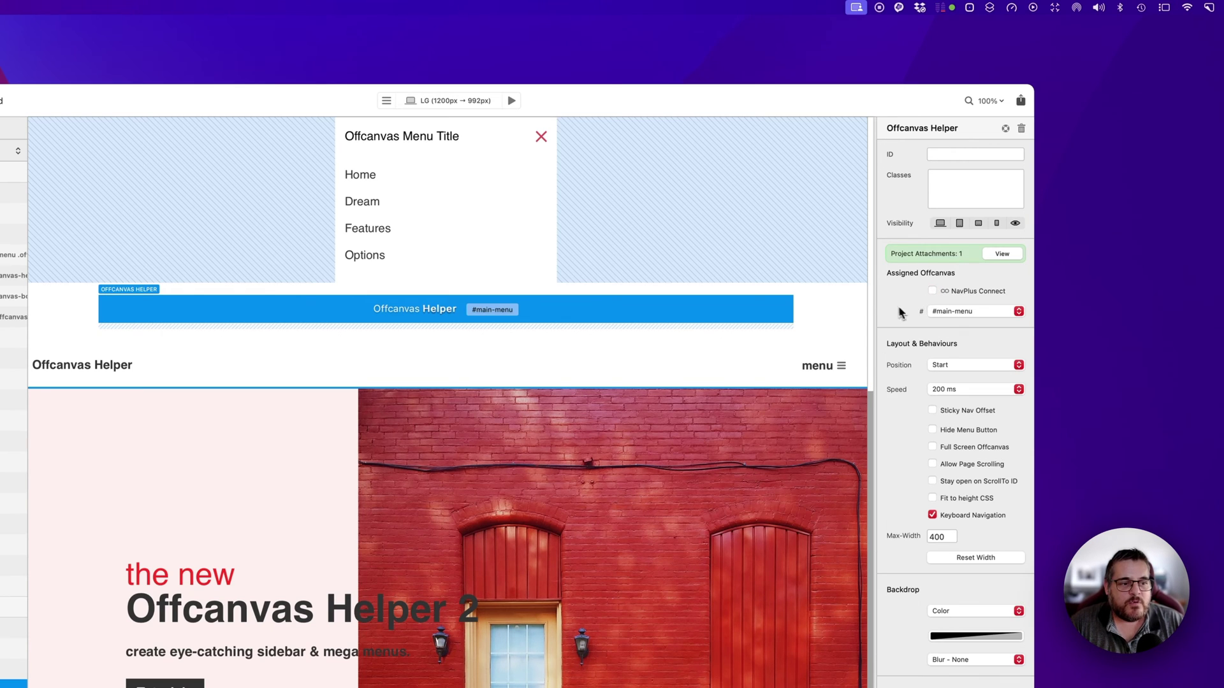
left_click(956, 314)
left_click(956, 313)
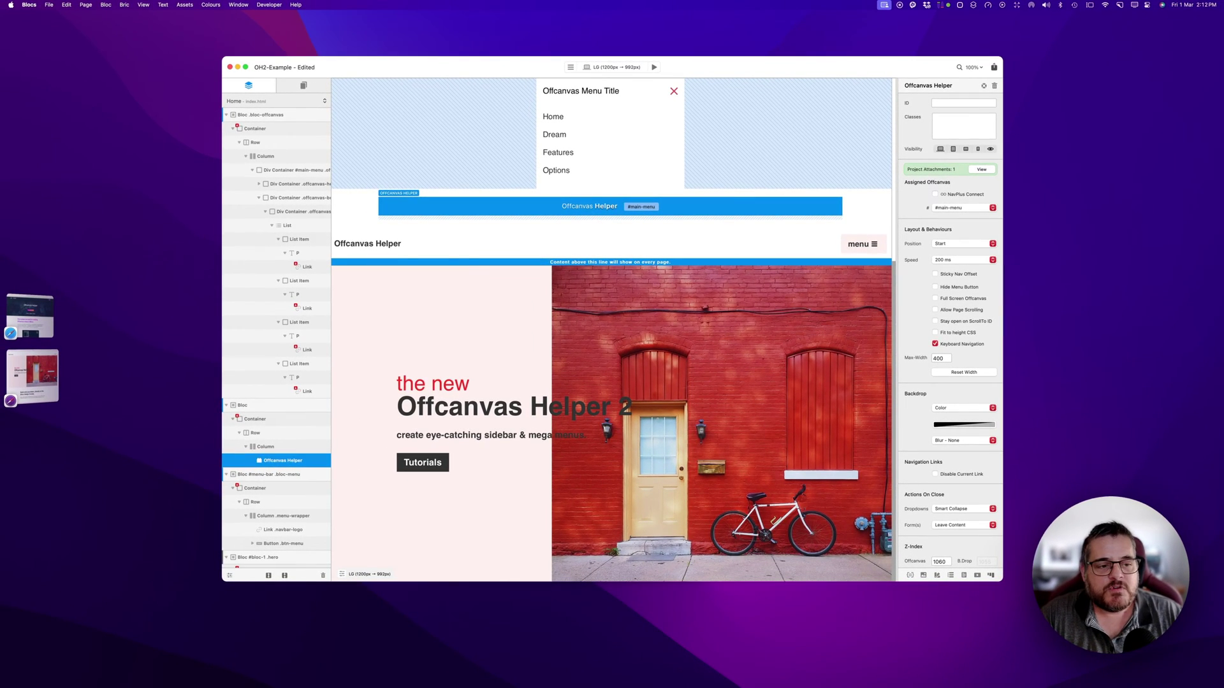
- Insert an Offcanvas Linker bric directly above the Offcanvas Helper bric
left_click(861, 245)
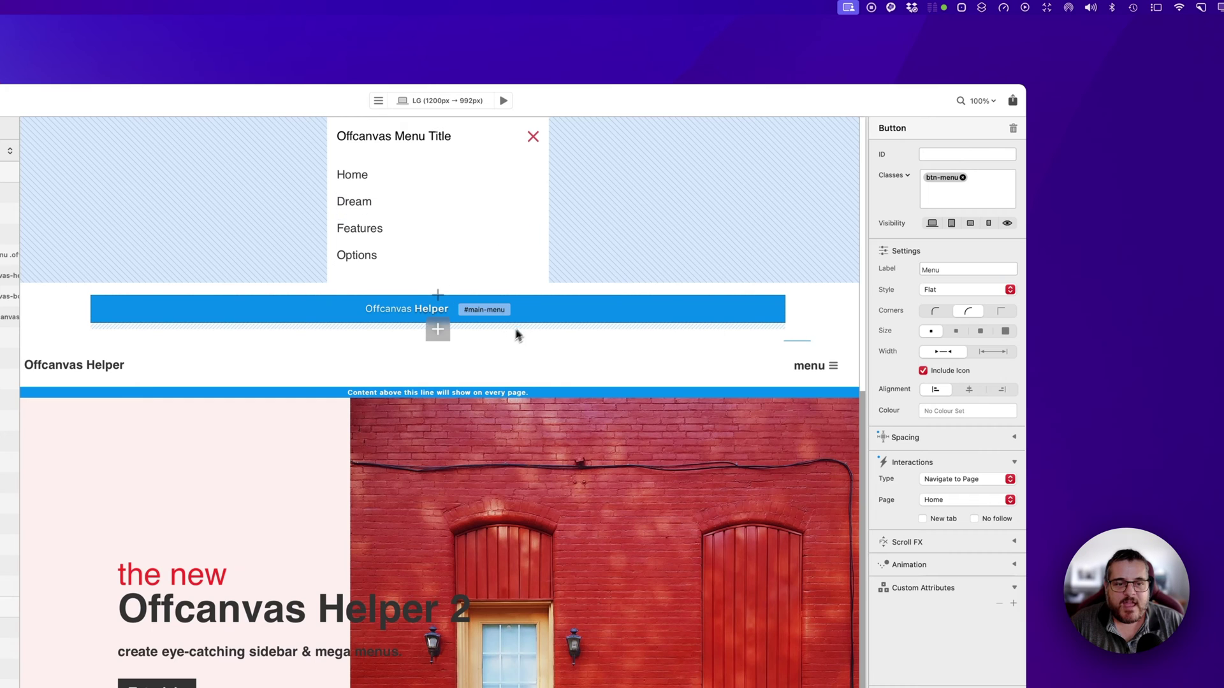
left_click(530, 312)
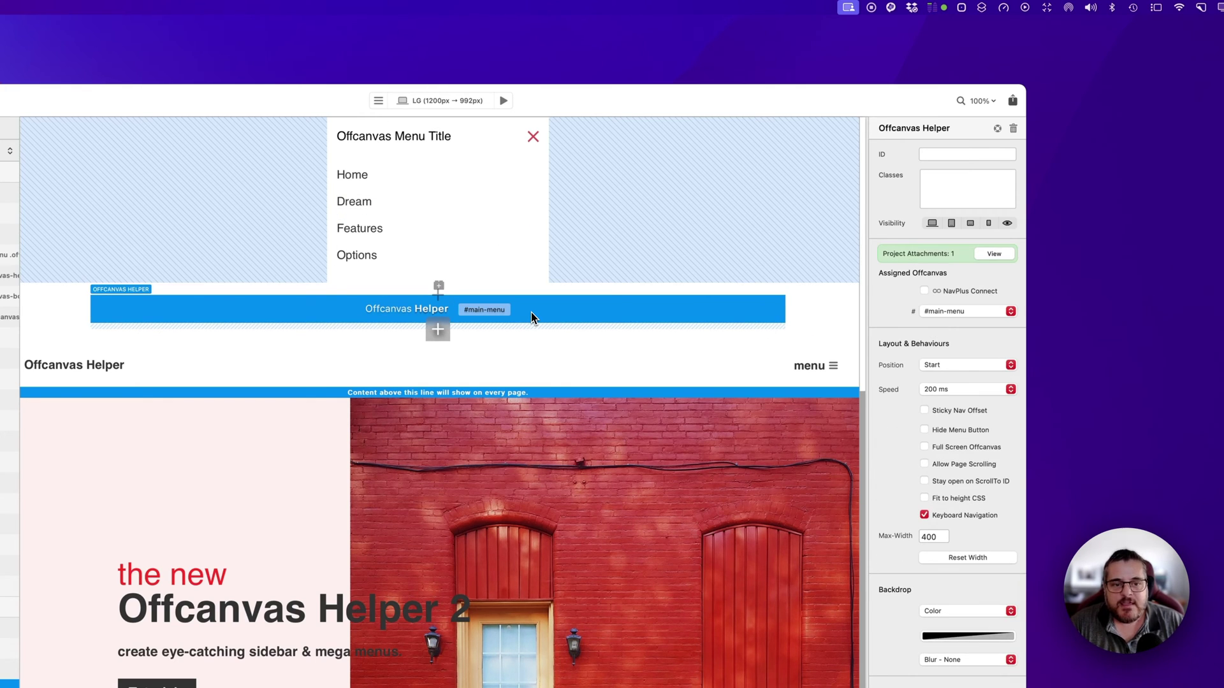
left_click(439, 286)
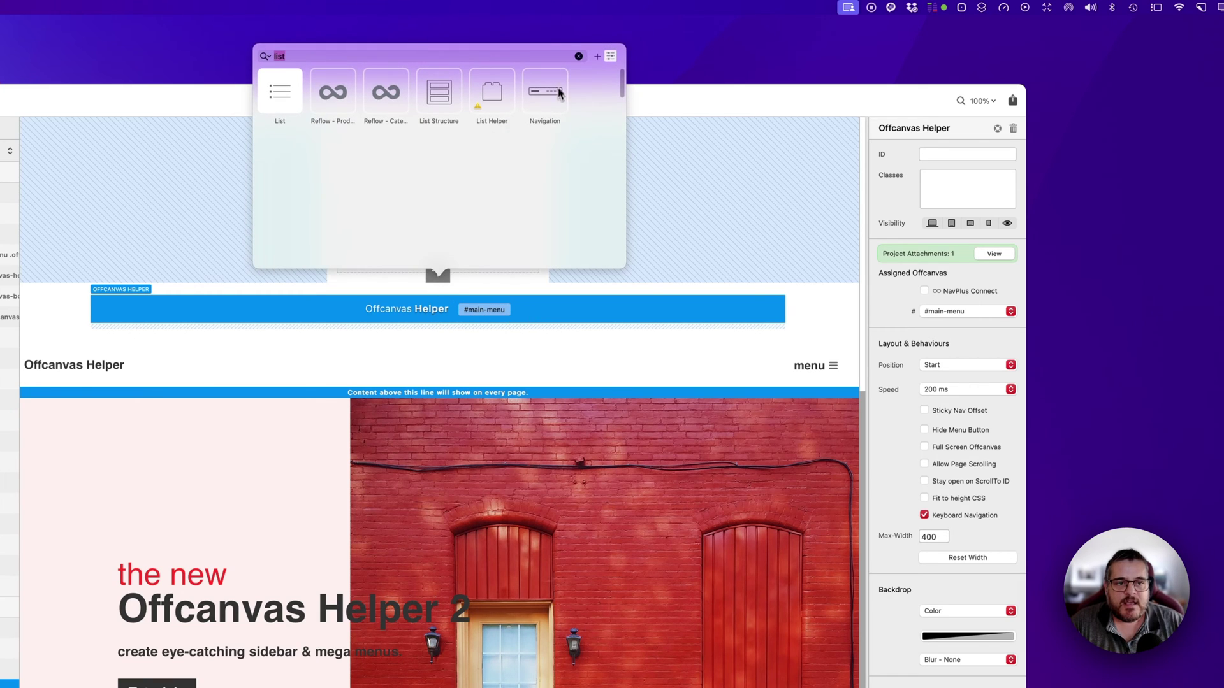
left_click(579, 56)
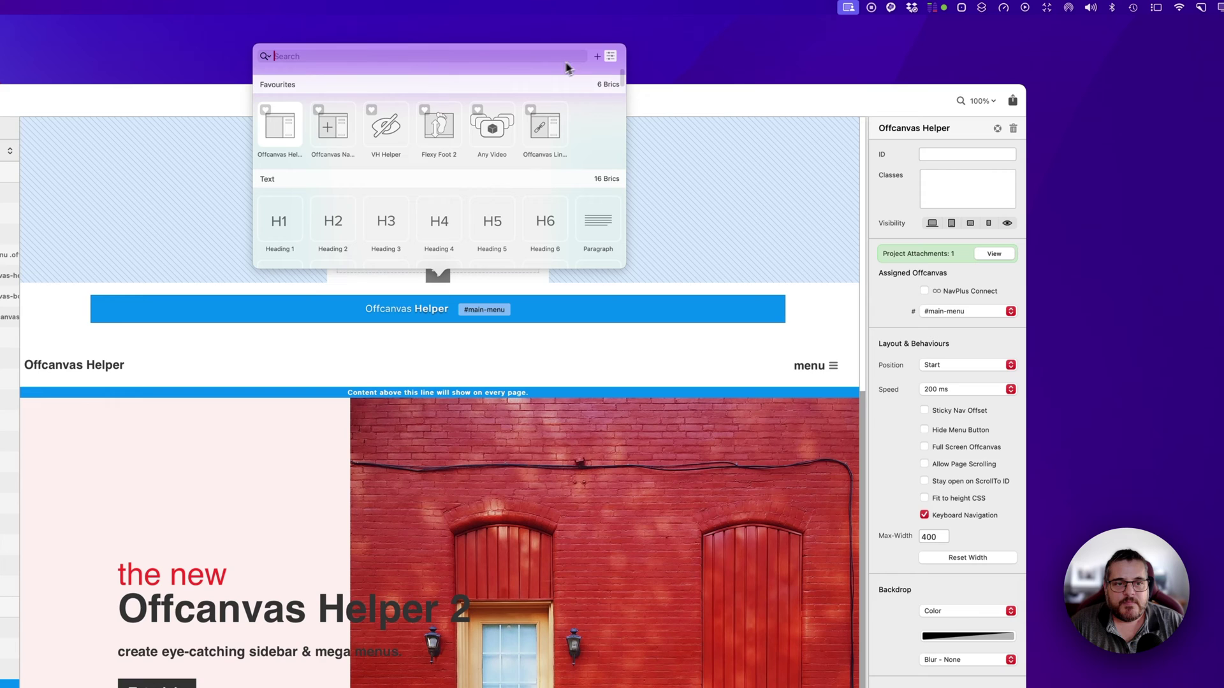
left_click(546, 126)
left_click(614, 303)
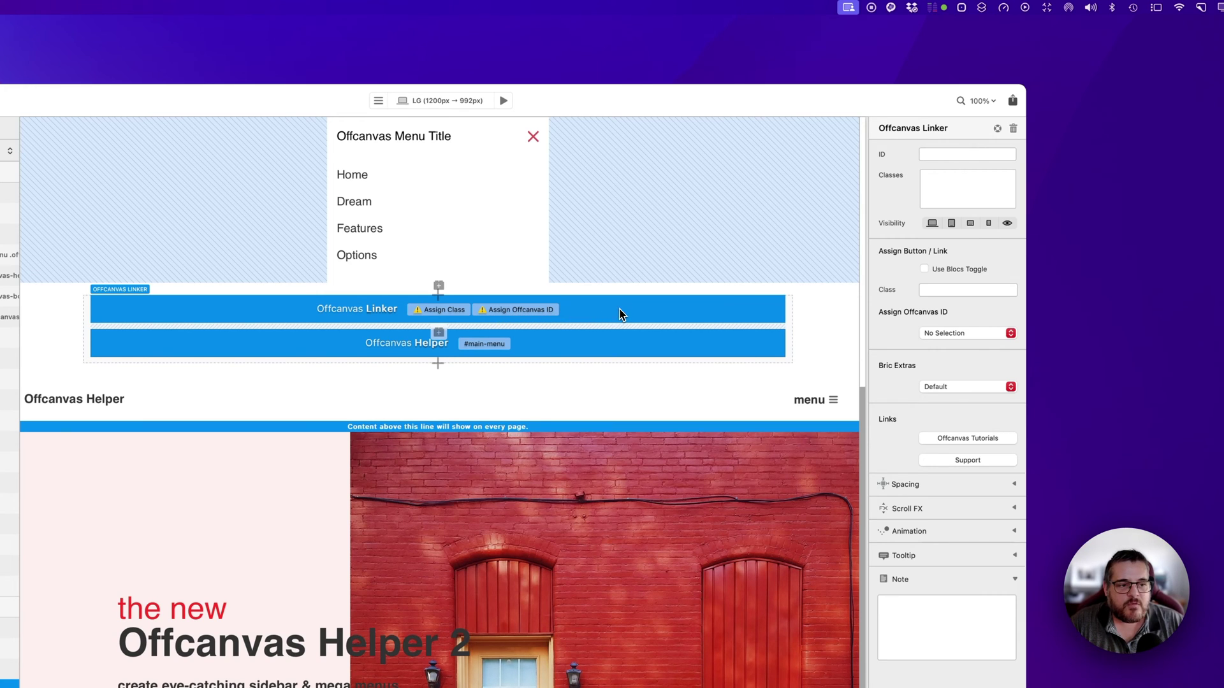
- Try the Use Blocs Toggle option on the Offcanvas Linker and turn it off again
left_click(925, 269)
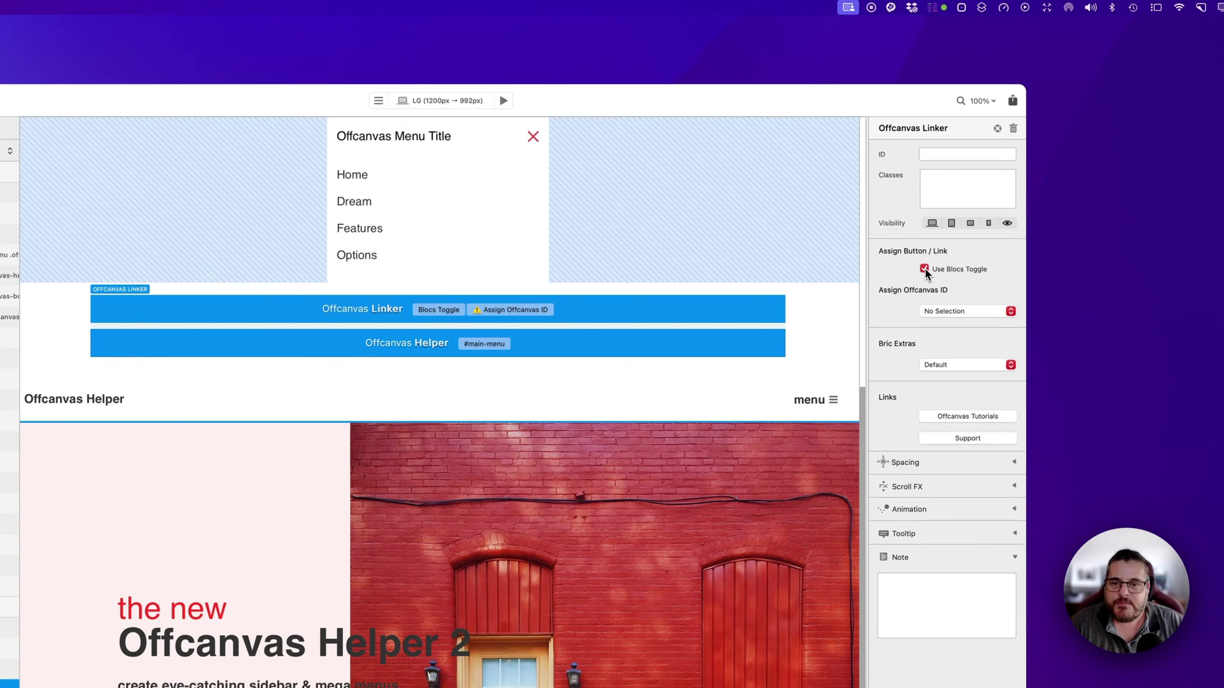
left_click(924, 269)
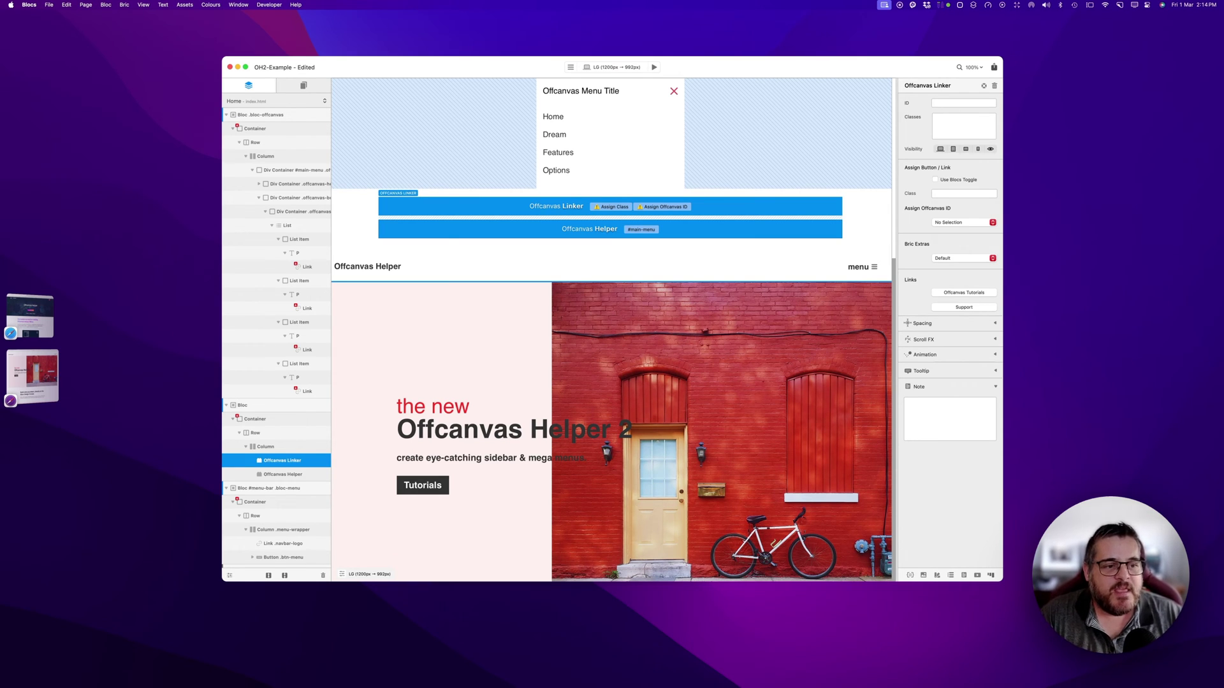
left_click(935, 180)
left_click(935, 180)
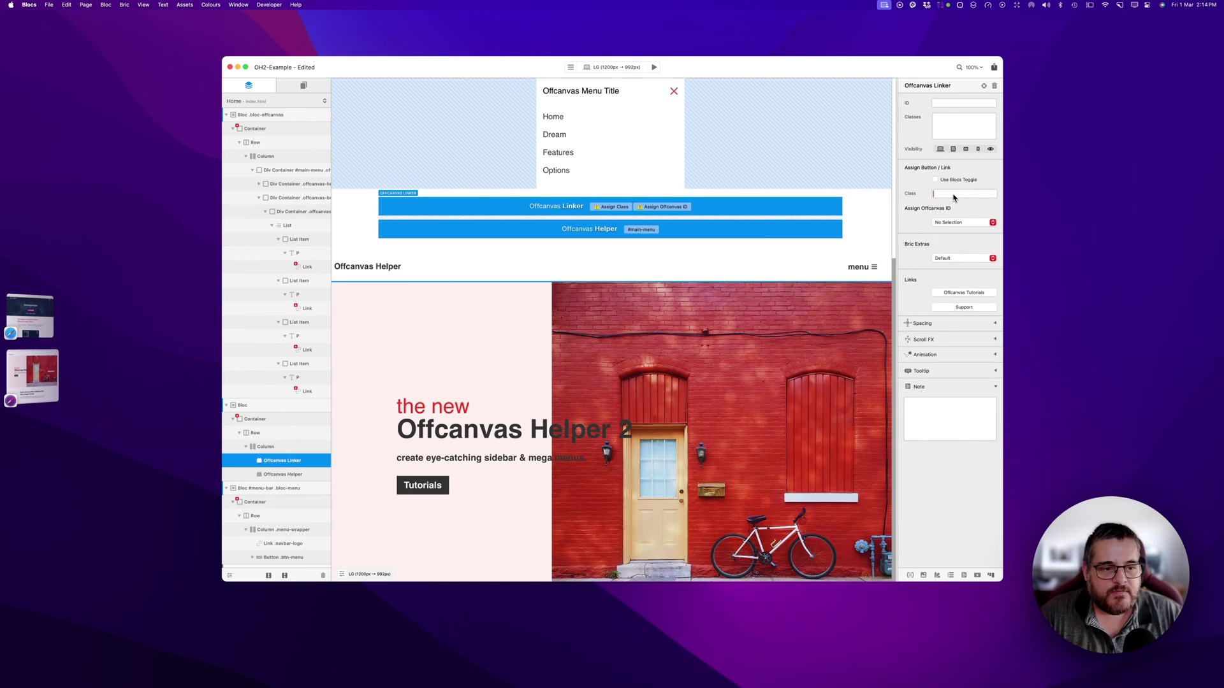
type(".btn-")
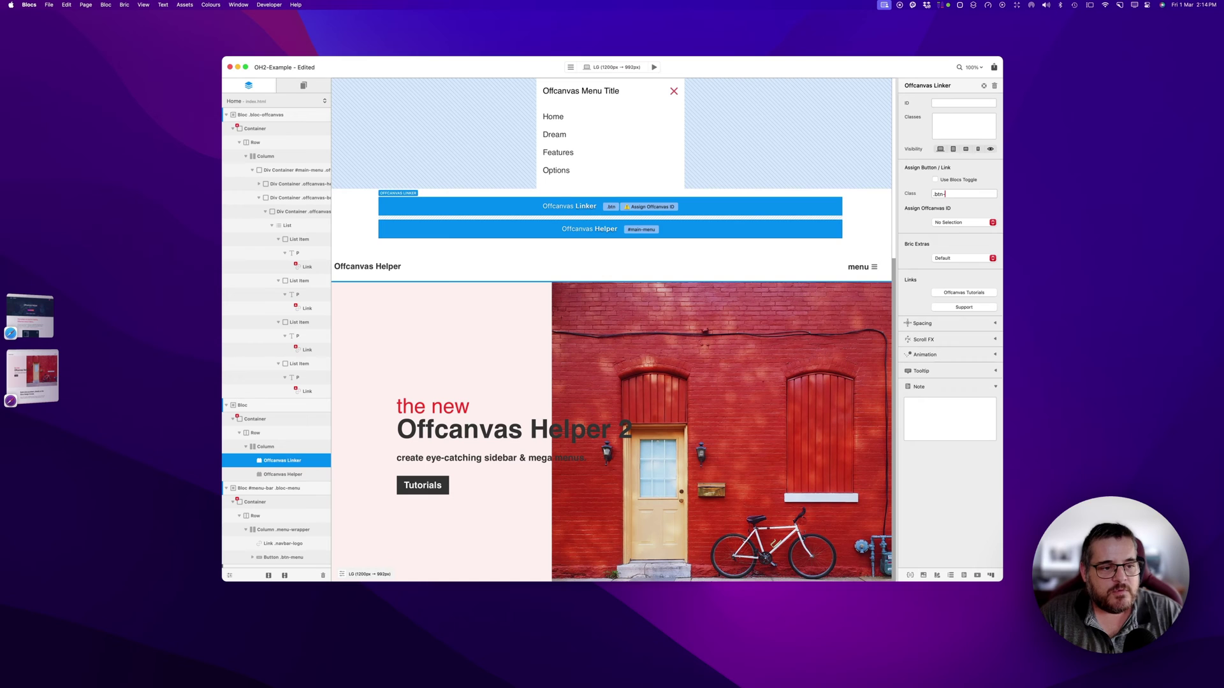
type("menu")
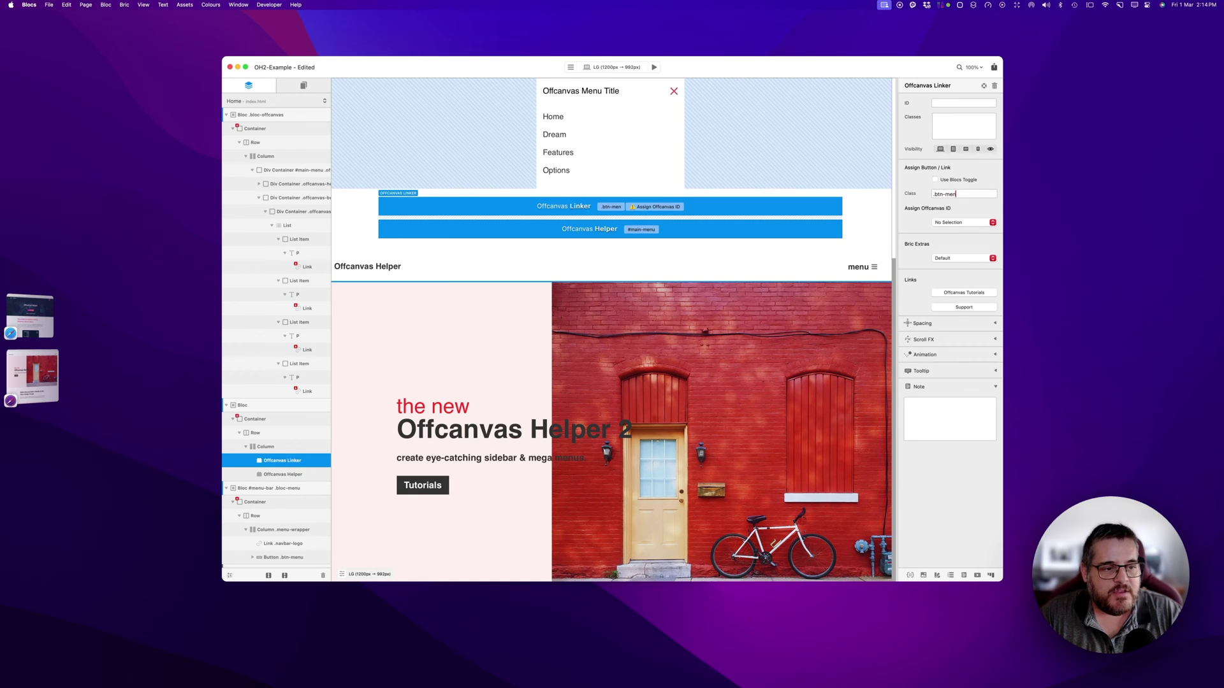
key("BackSpace")
key("BackSpace")
key("BackSpace")
key("BackSpace")
key("BackSpace")
key("BackSpace")
key("BackSpace")
key("BackSpace")
key("BackSpace")
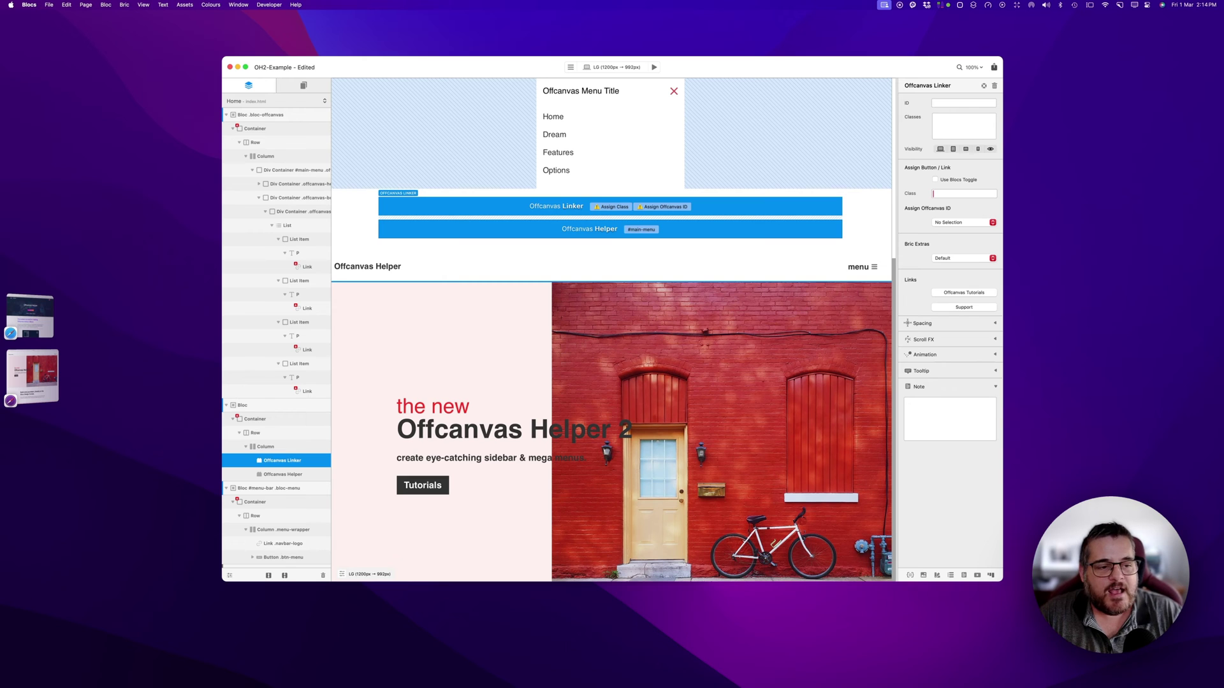
type(".b")
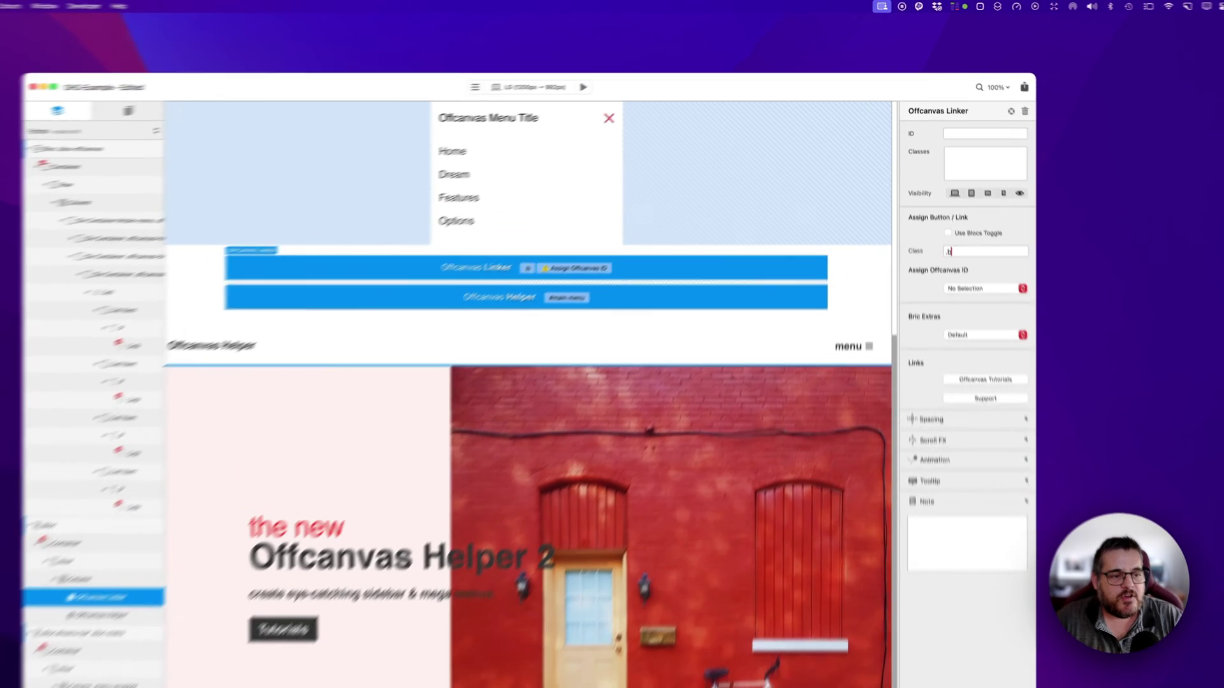
type("jbjbf")
key("BackSpace")
key("BackSpace")
key("BackSpace")
key("BackSpace")
type("fdf-d")
key("BackSpace")
key("BackSpace")
key("BackSpace")
key("BackSpace")
key("BackSpace")
key("BackSpace")
key("BackSpace")
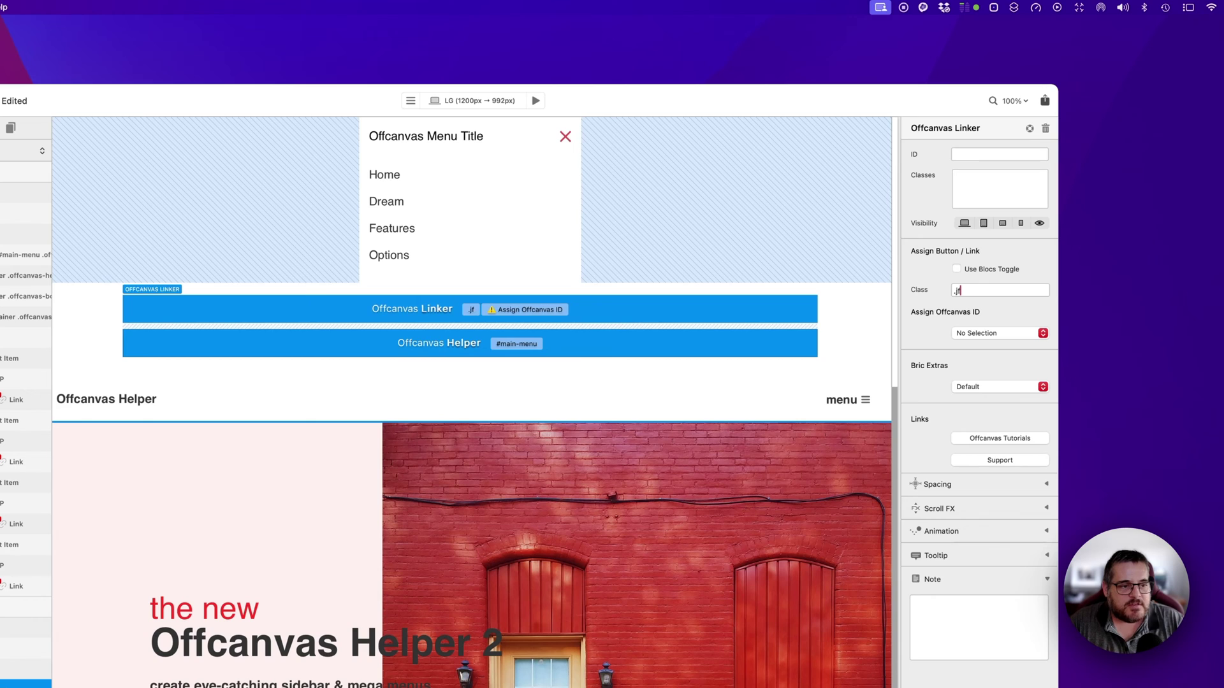
- Set the Offcanvas Linker's class to .btn-menu and its assigned offcanvas ID to #main-menu
type(".btn-")
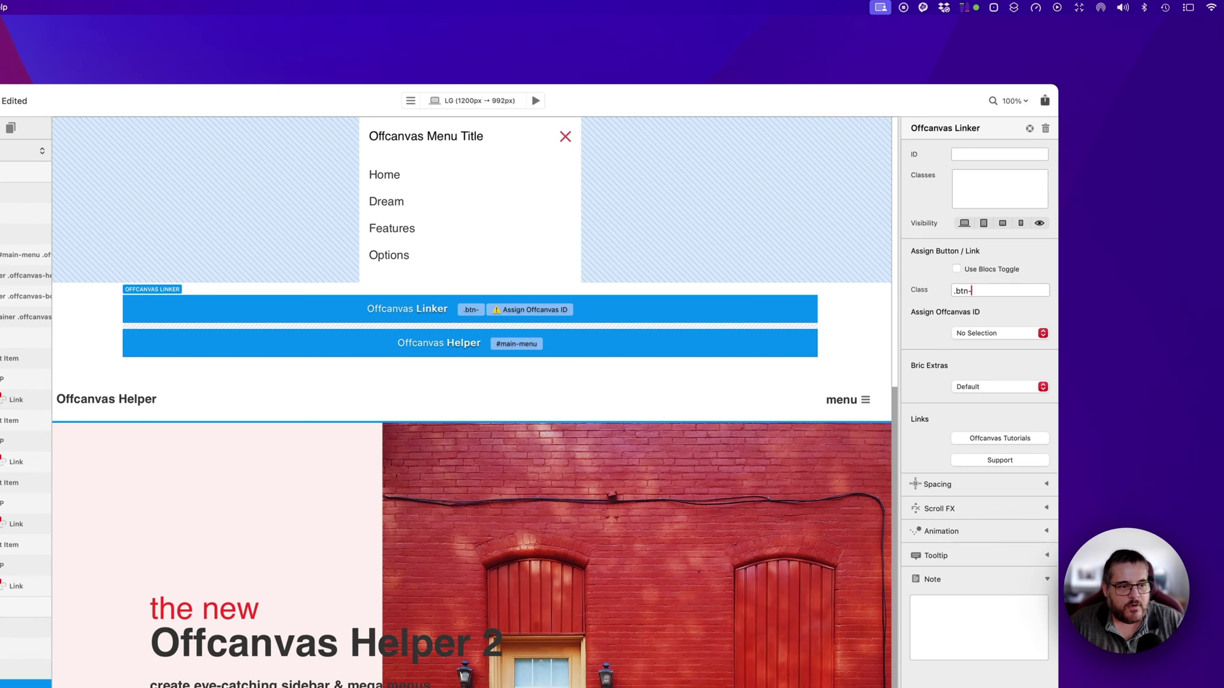
type("menu")
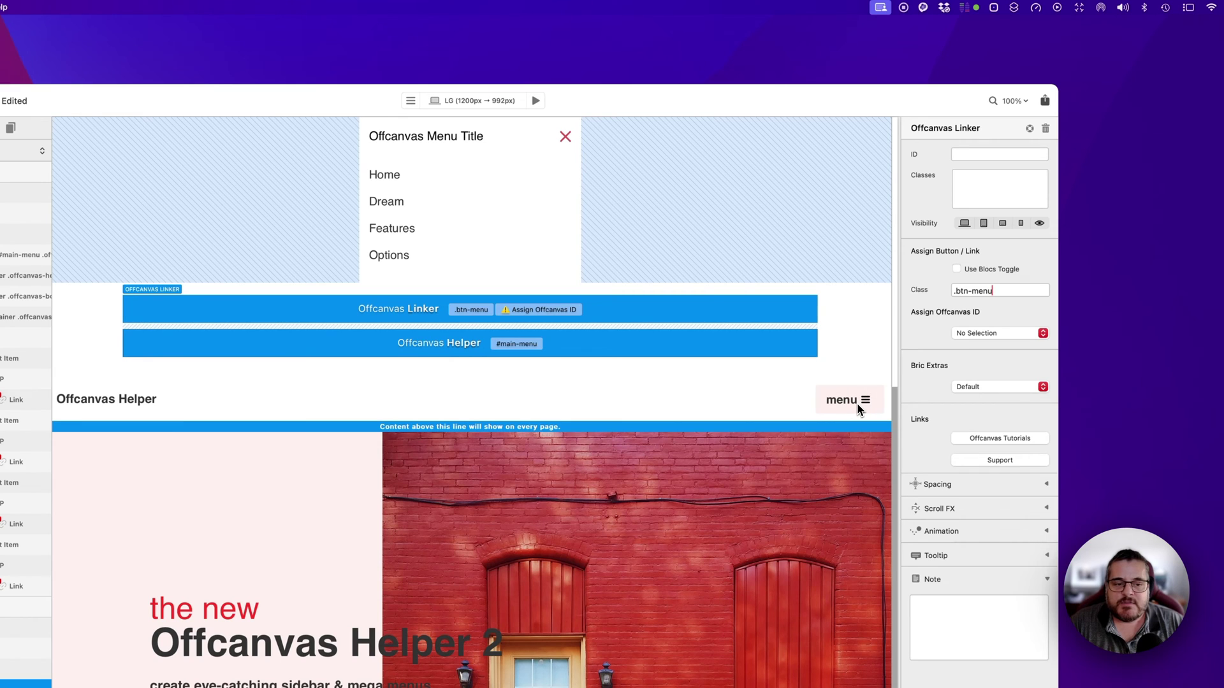
left_click(983, 334)
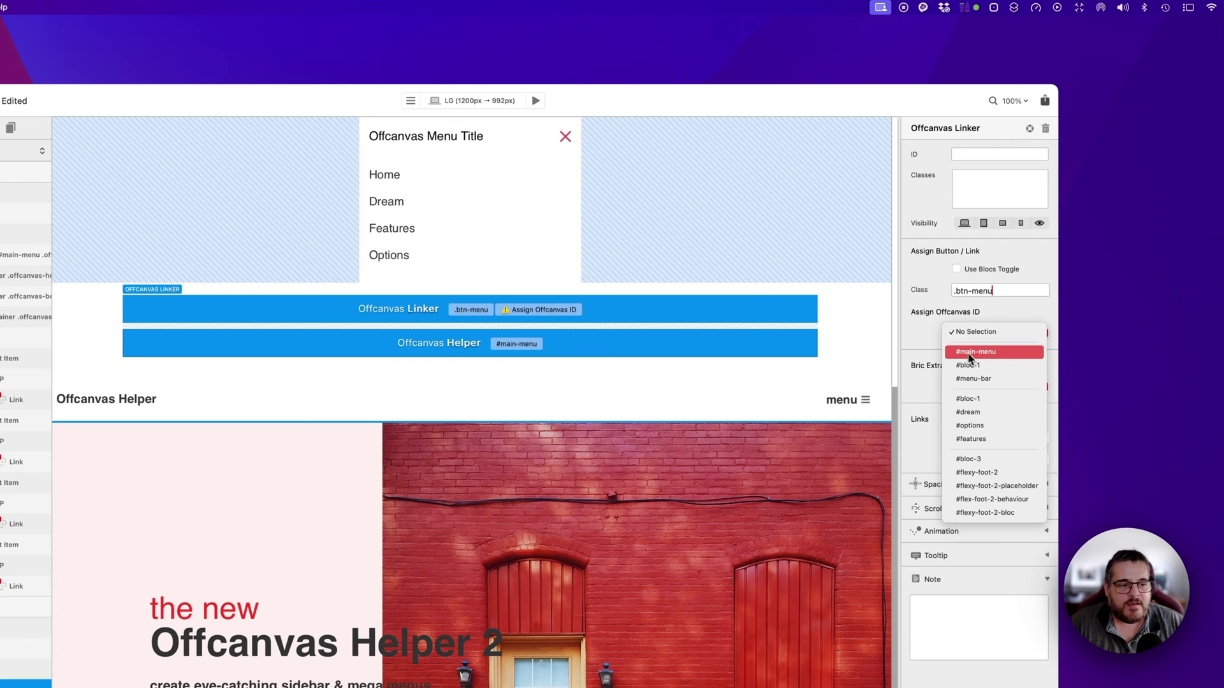
left_click(981, 355)
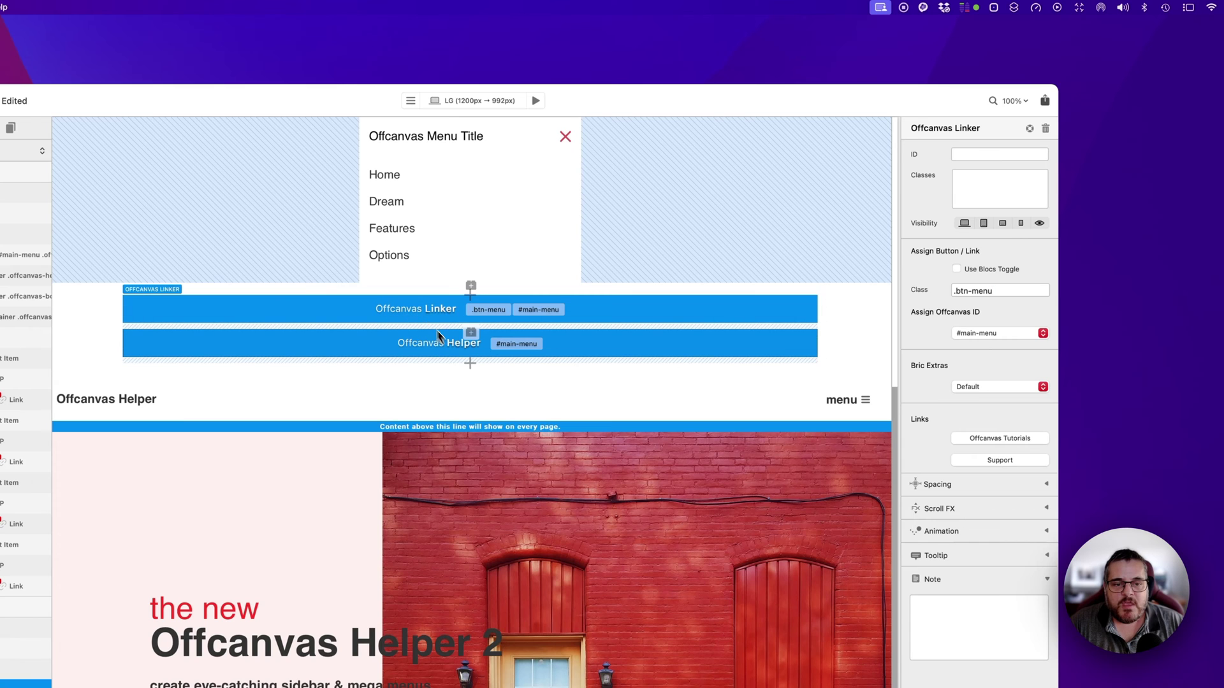
- Review the settings of the Offcanvas Helper, the Offcanvas Linker and the menu button, and briefly preview the page
left_click(435, 350)
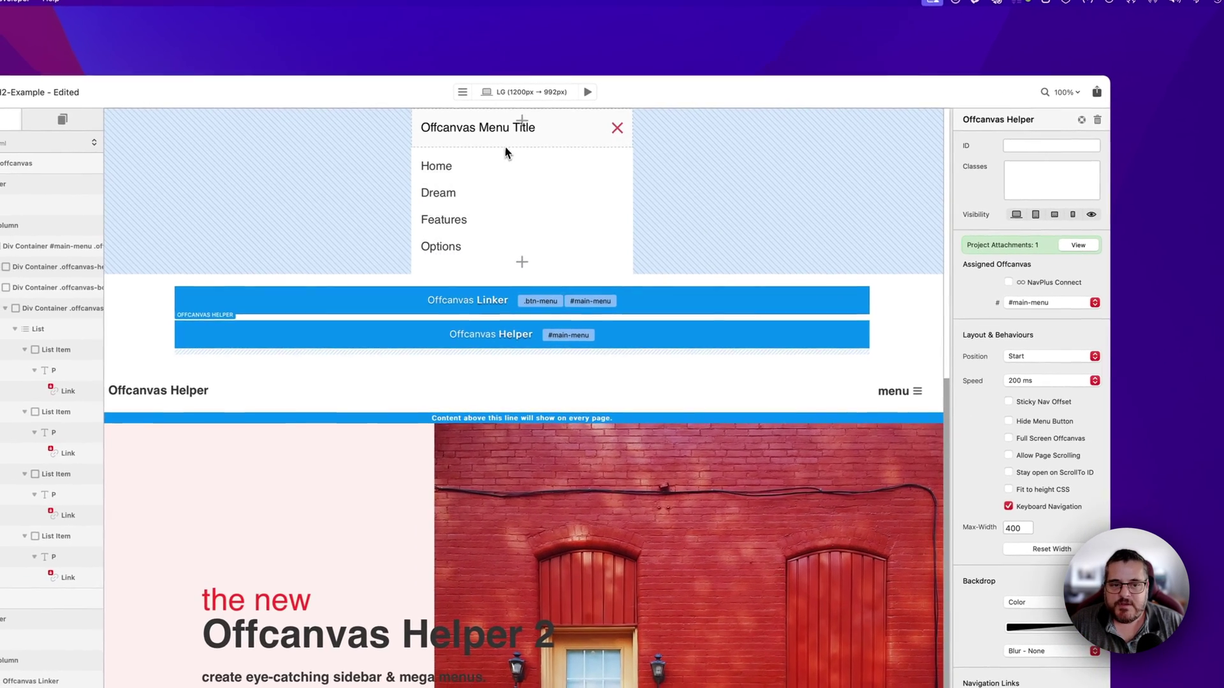
left_click(670, 313)
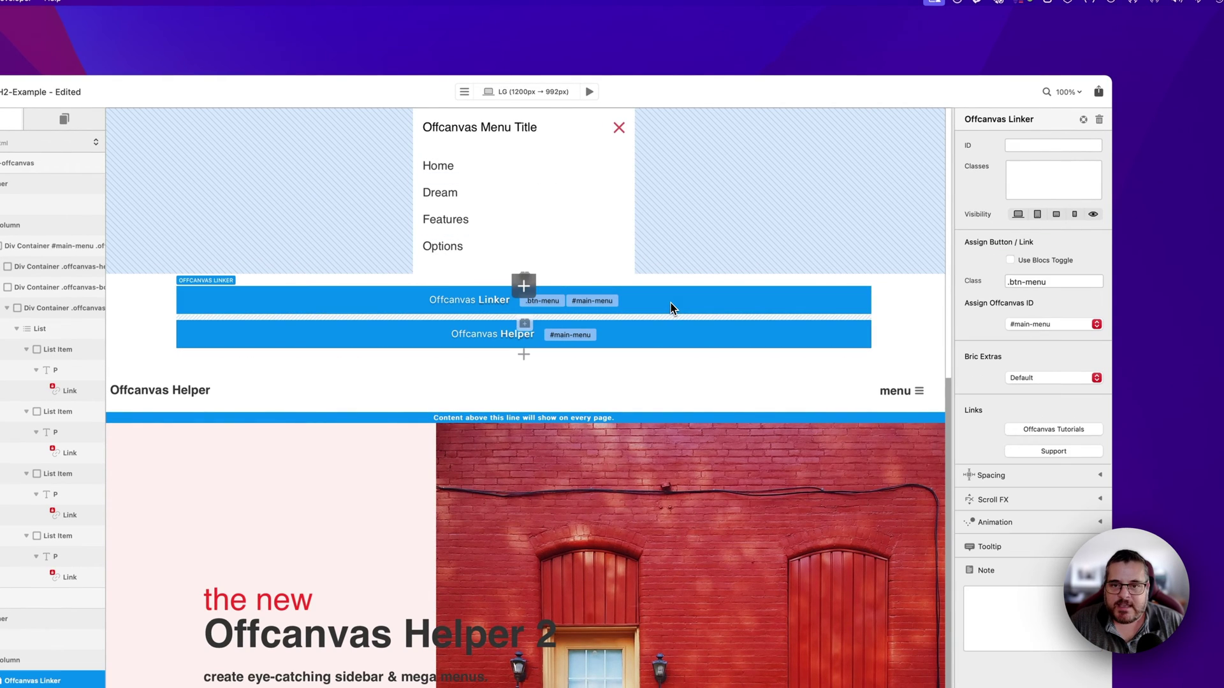
left_click(901, 393)
left_click(901, 394)
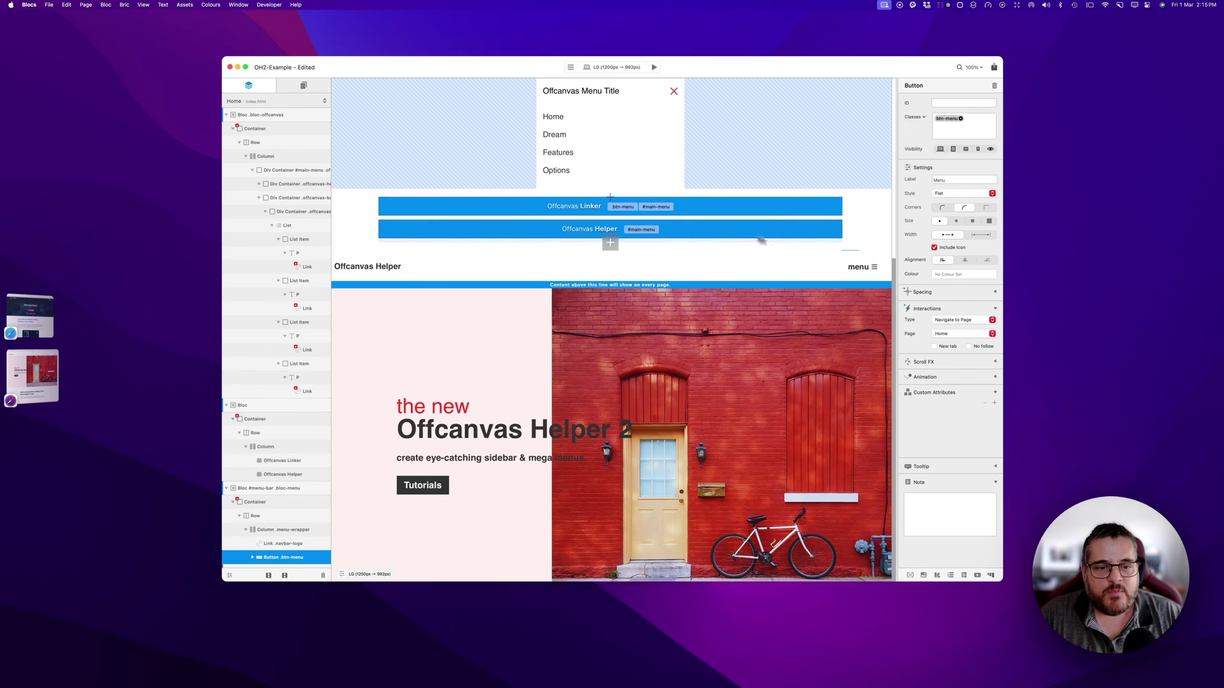
left_click(654, 67)
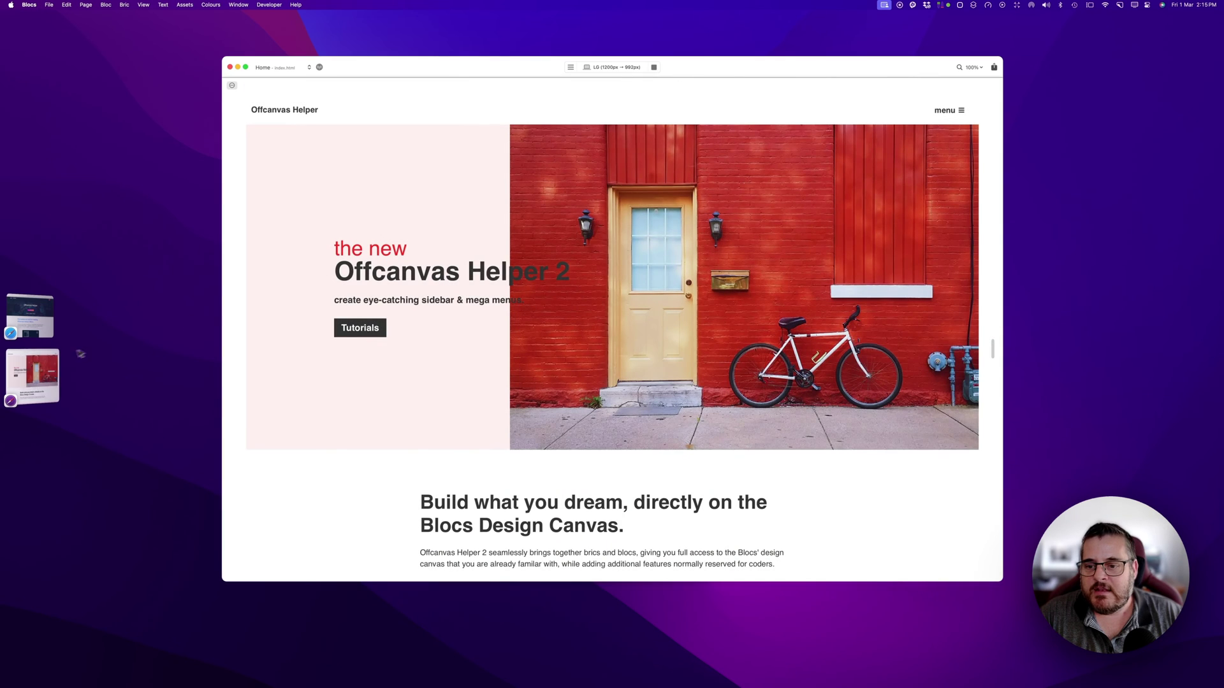
left_click(653, 66)
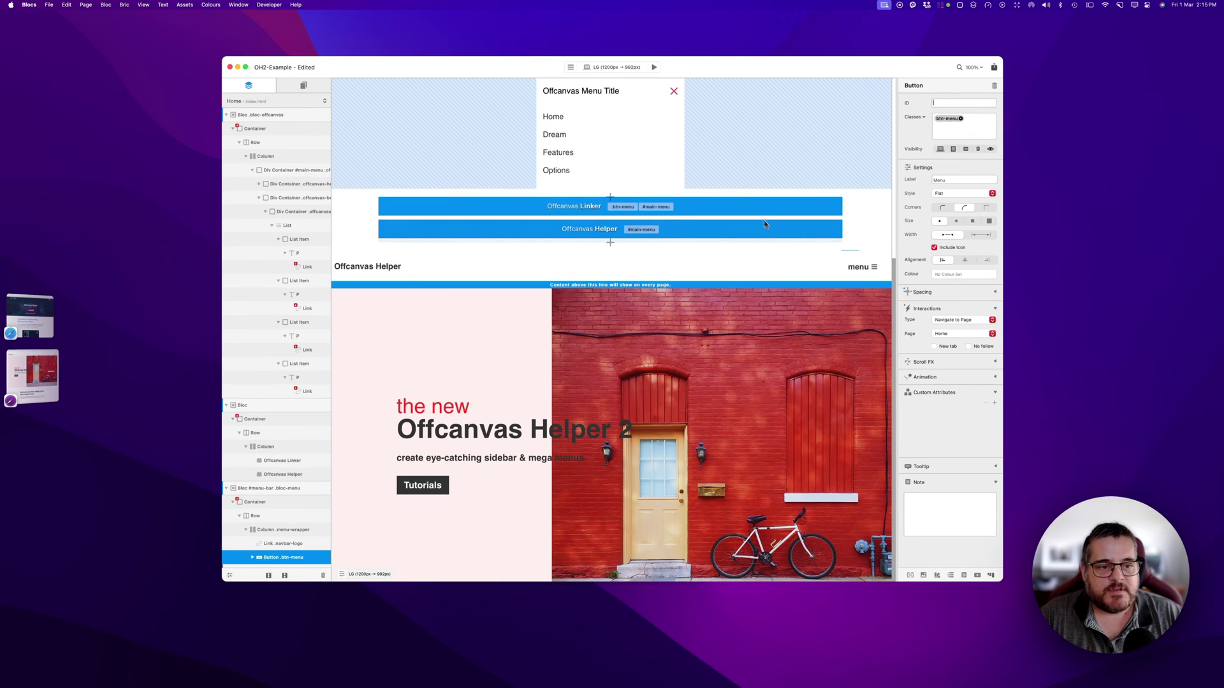
- Set the padding of the bloc holding the Offcanvas Linker and Offcanvas Helper to None
left_click(886, 198)
left_click(950, 179)
left_click(950, 185)
- Preview the page, reload it in Safari Technology Preview and open the offcanvas menu from the menu button
left_click(654, 67)
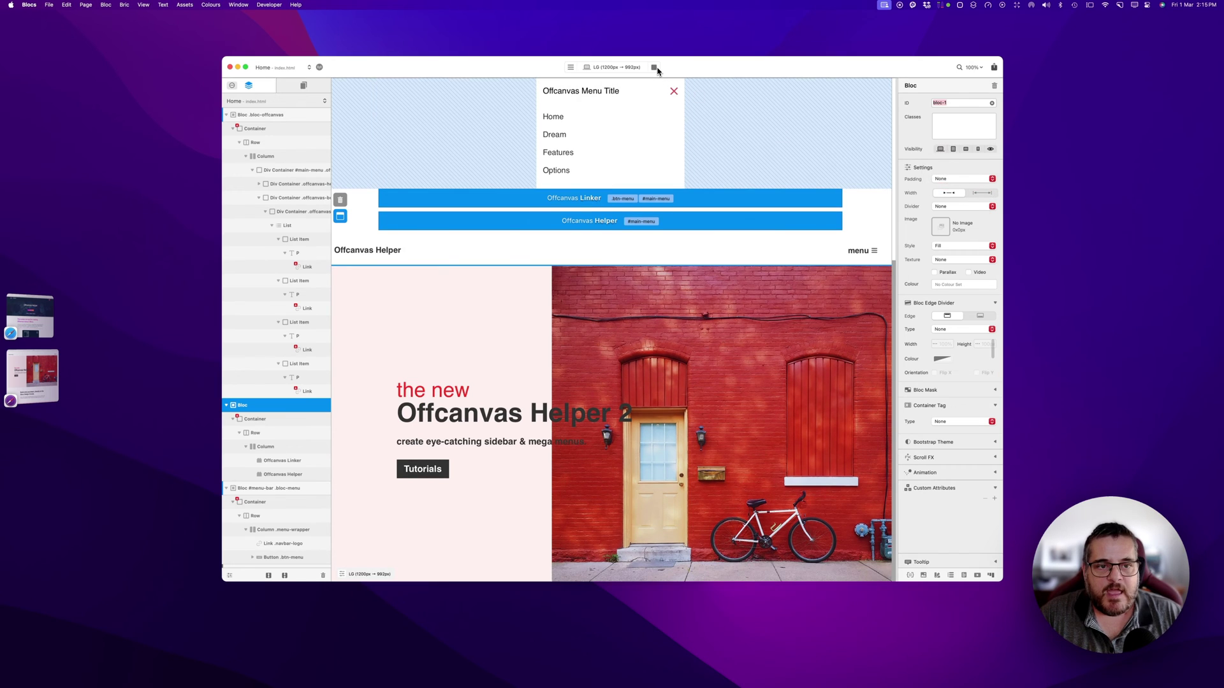
left_click(35, 377)
key("super+r")
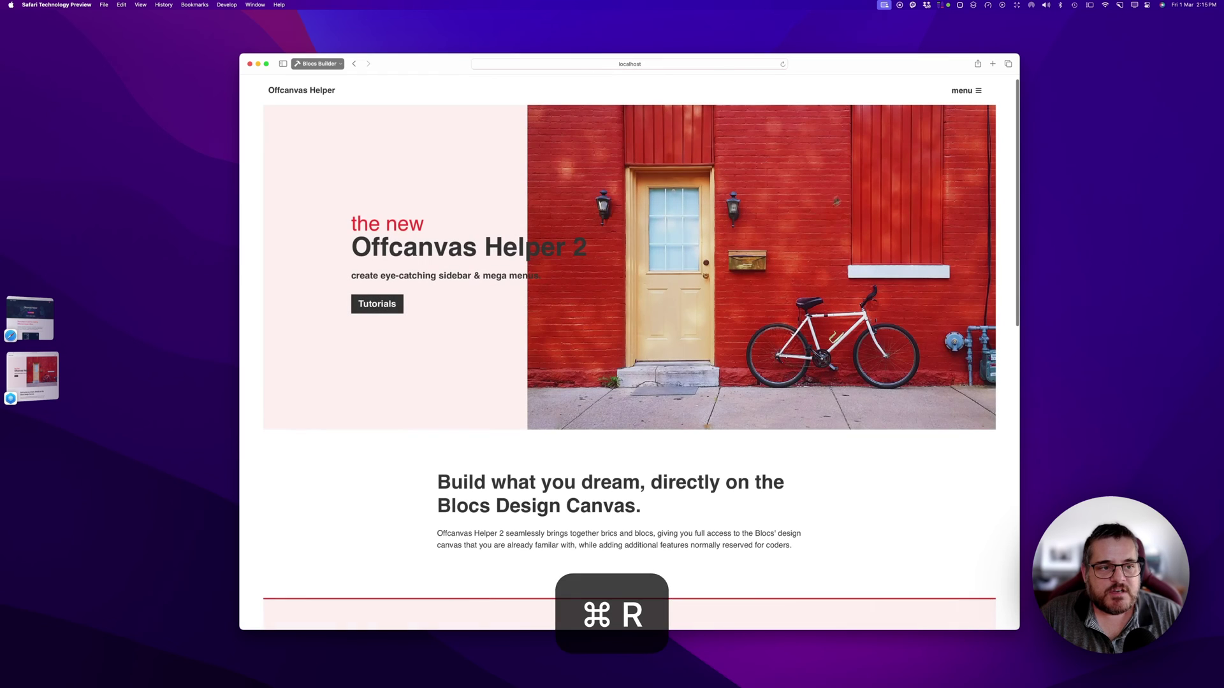
left_click(957, 92)
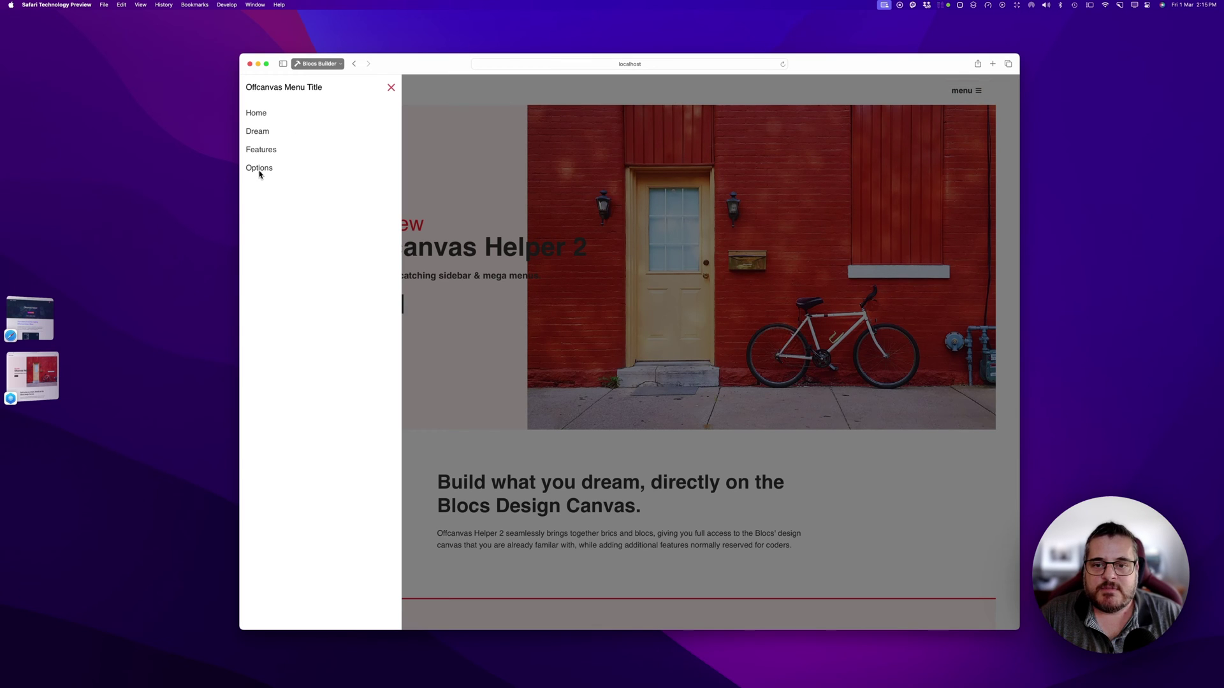
- Test the offcanvas menu's Dream and Features links, returning to the top of the page after each
left_click(258, 131)
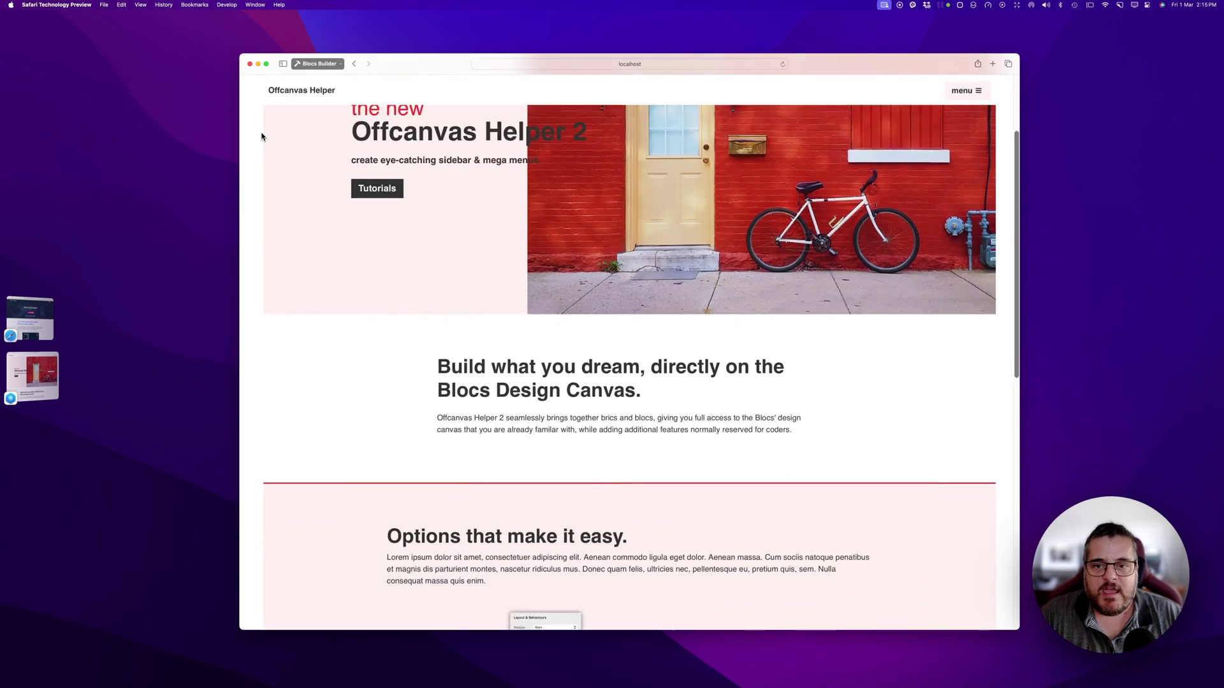
scroll(332, 172, "up", 4)
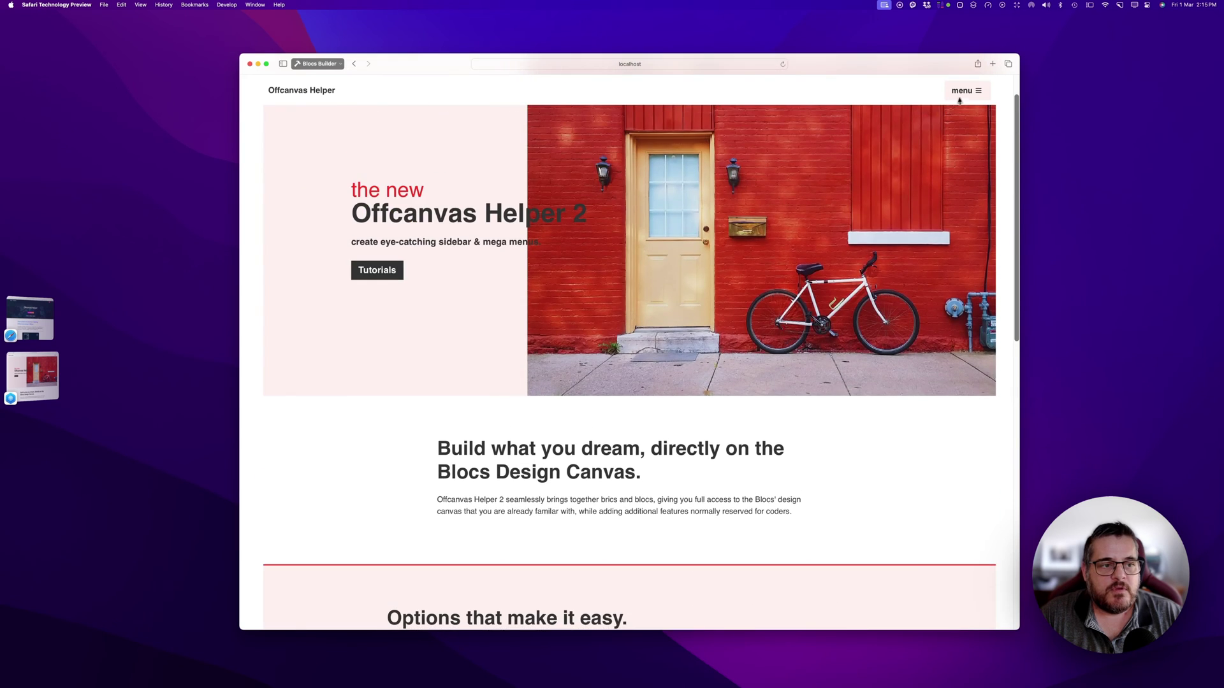
left_click(961, 91)
left_click(280, 158)
scroll(789, 183, "down", 5)
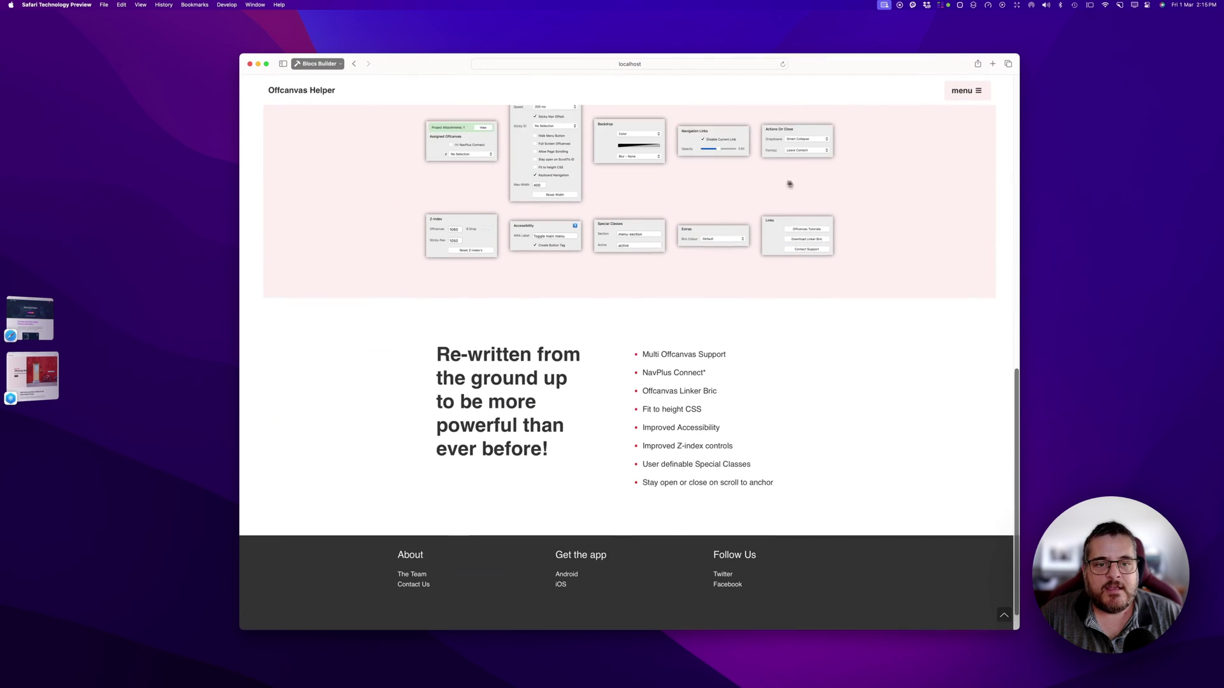
scroll(836, 177, "up", 8)
scroll(945, 132, "up", 4)
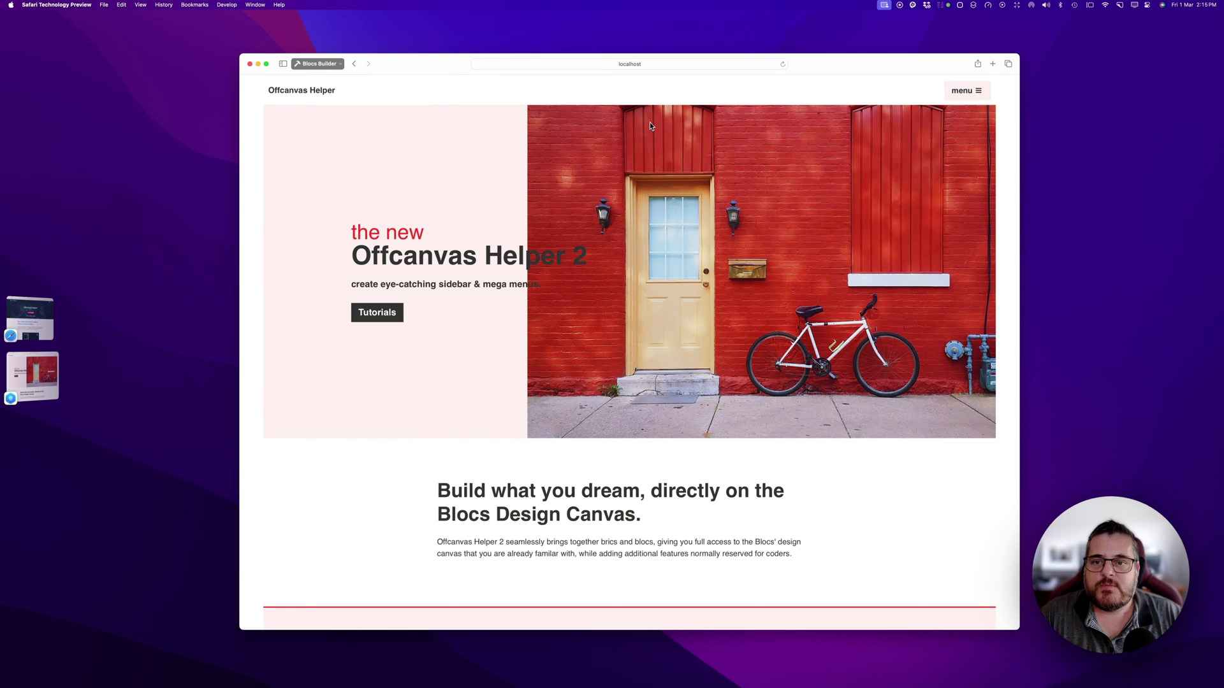
- Switch back to Blocs, stop the page preview and select the Offcanvas Helper on the canvas
left_click(22, 392)
left_click(656, 67)
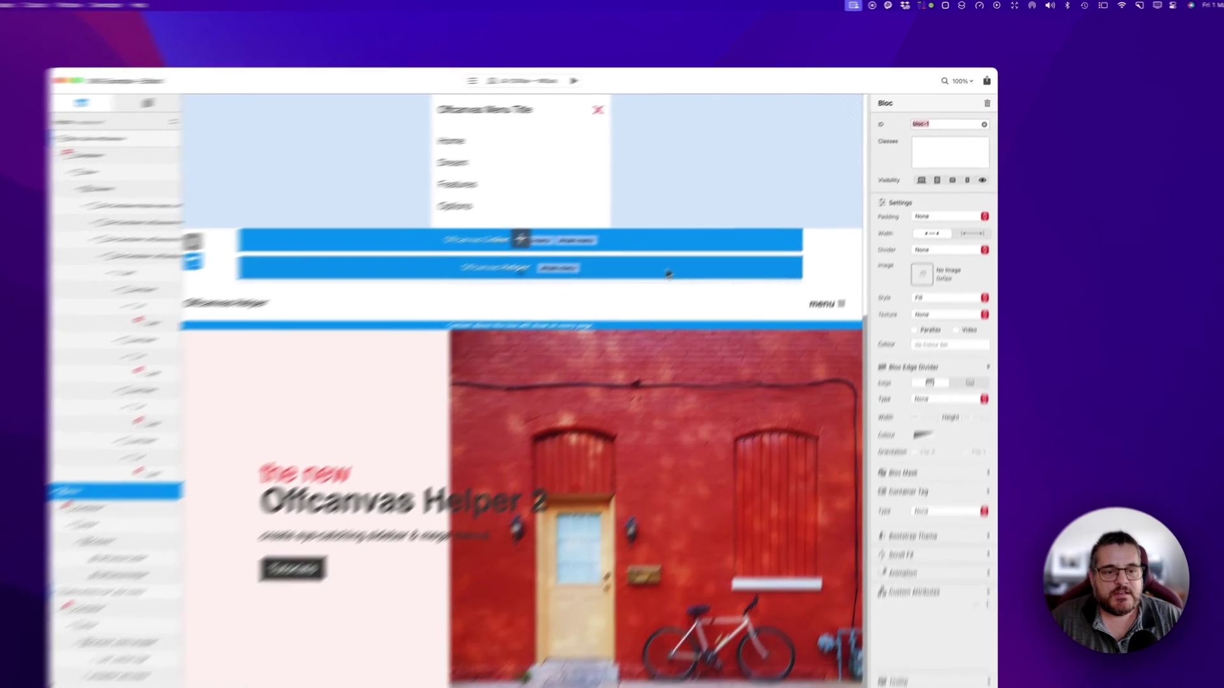
left_click(730, 222)
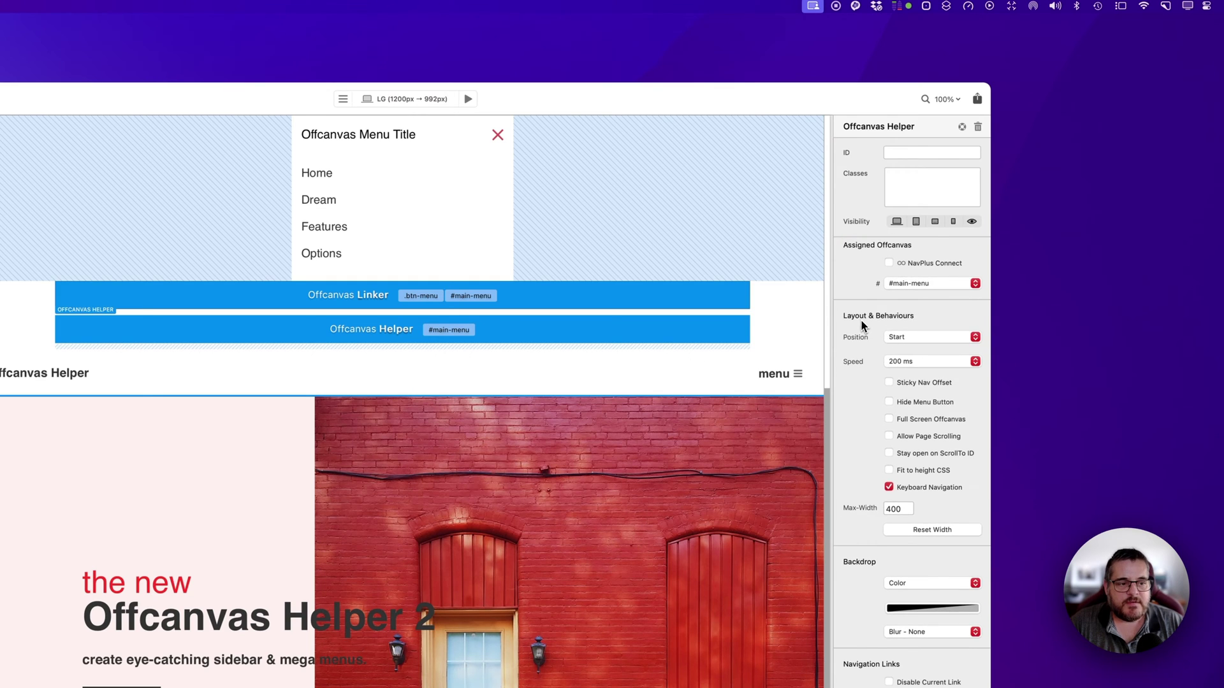
- Set the Offcanvas Helper's position to End and its speed to 600 ms
scroll(861, 322, "down", 2)
scroll(862, 326, "down", 2)
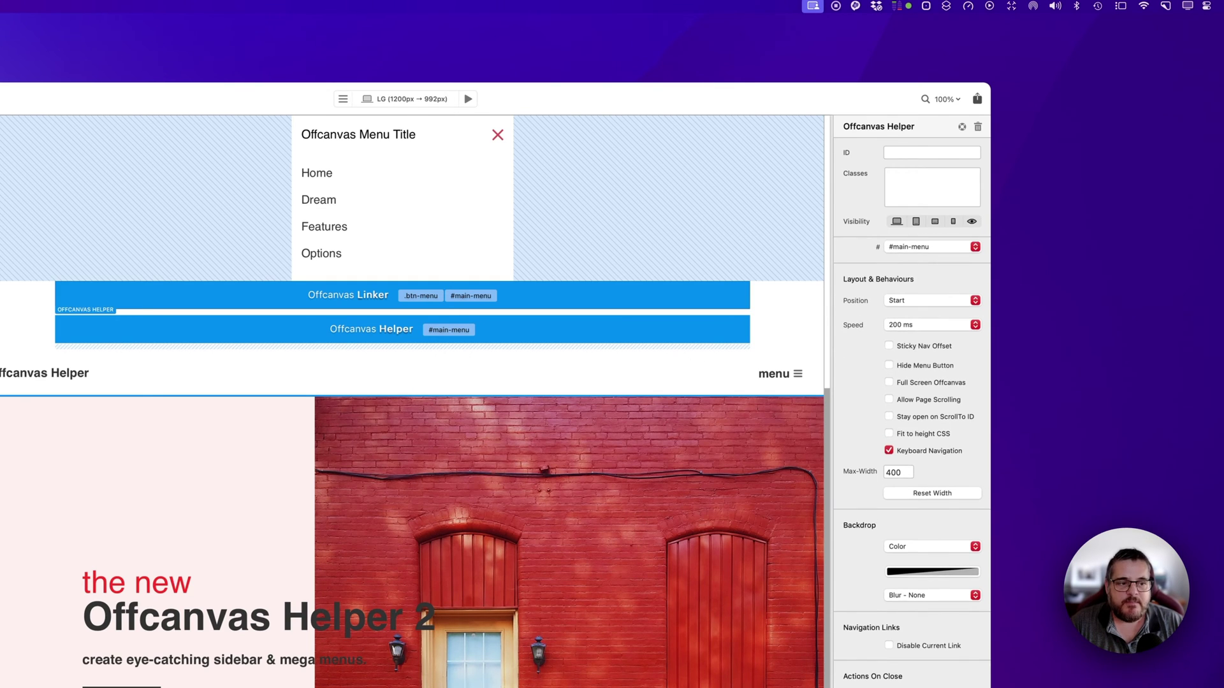
left_click(900, 293)
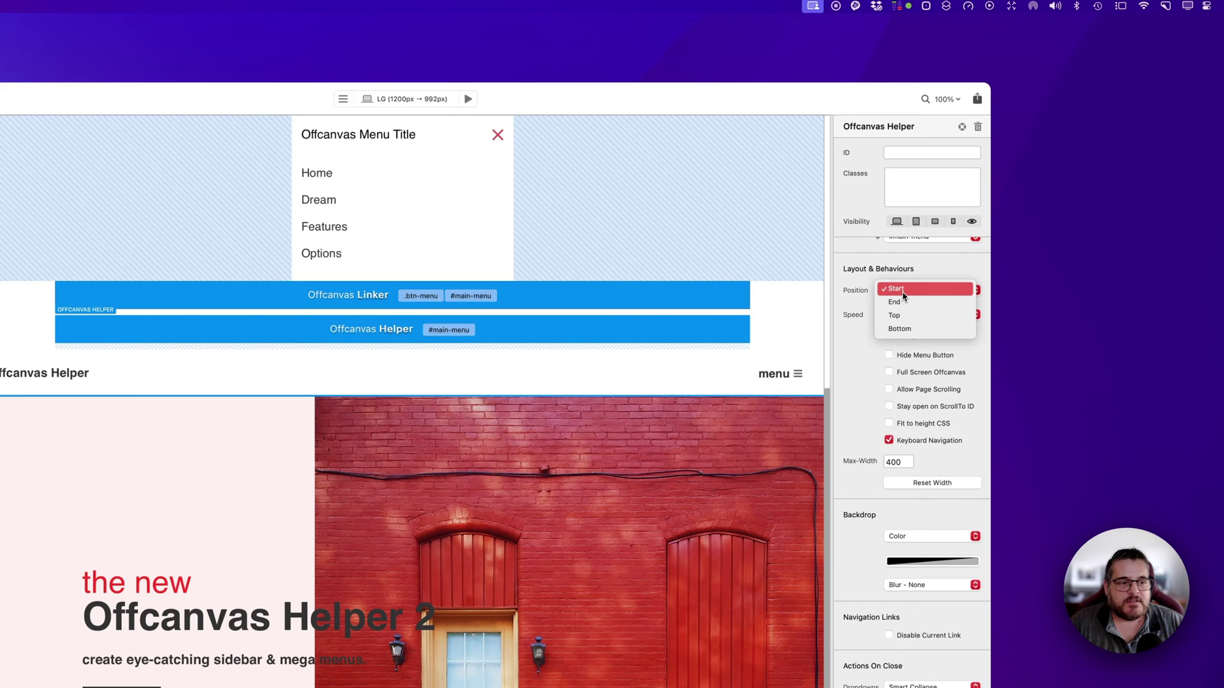
left_click(857, 292)
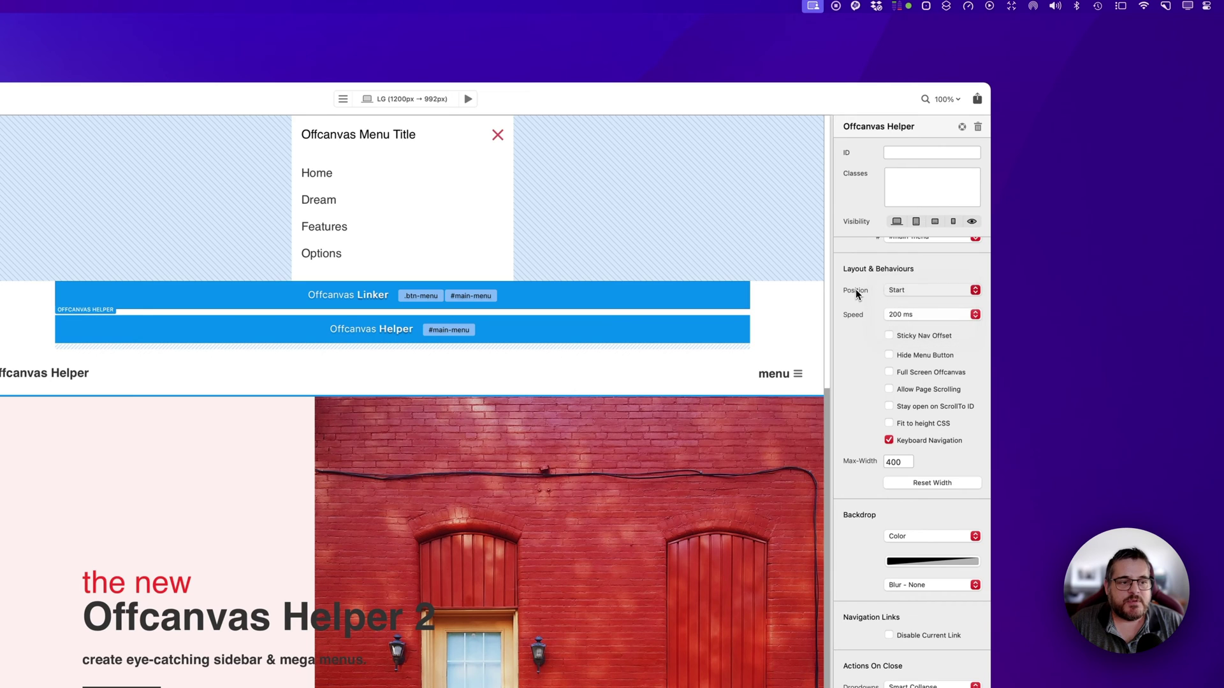
left_click(891, 288)
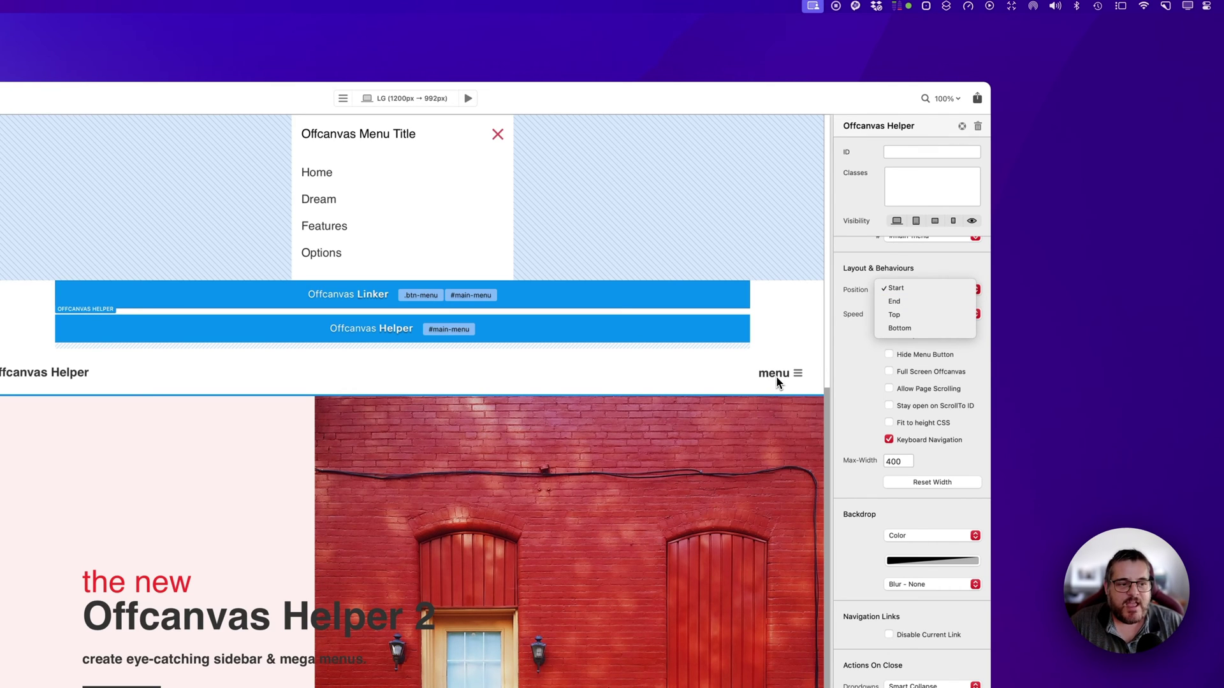
left_click(892, 301)
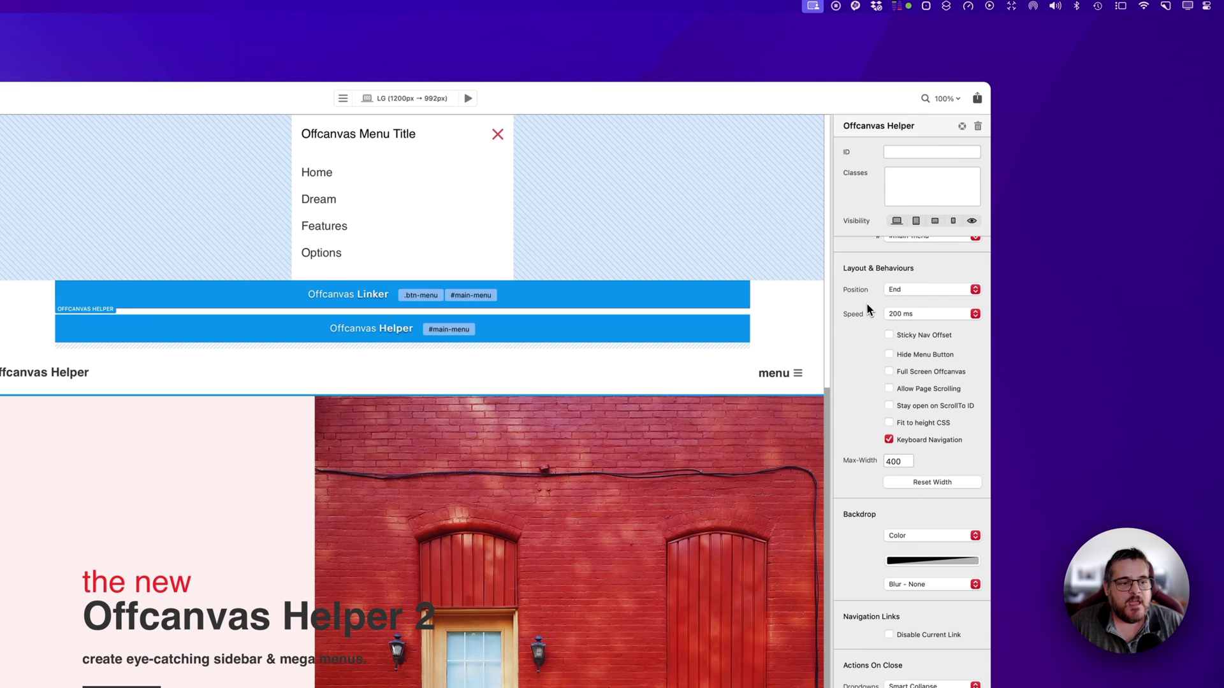
left_click(896, 319)
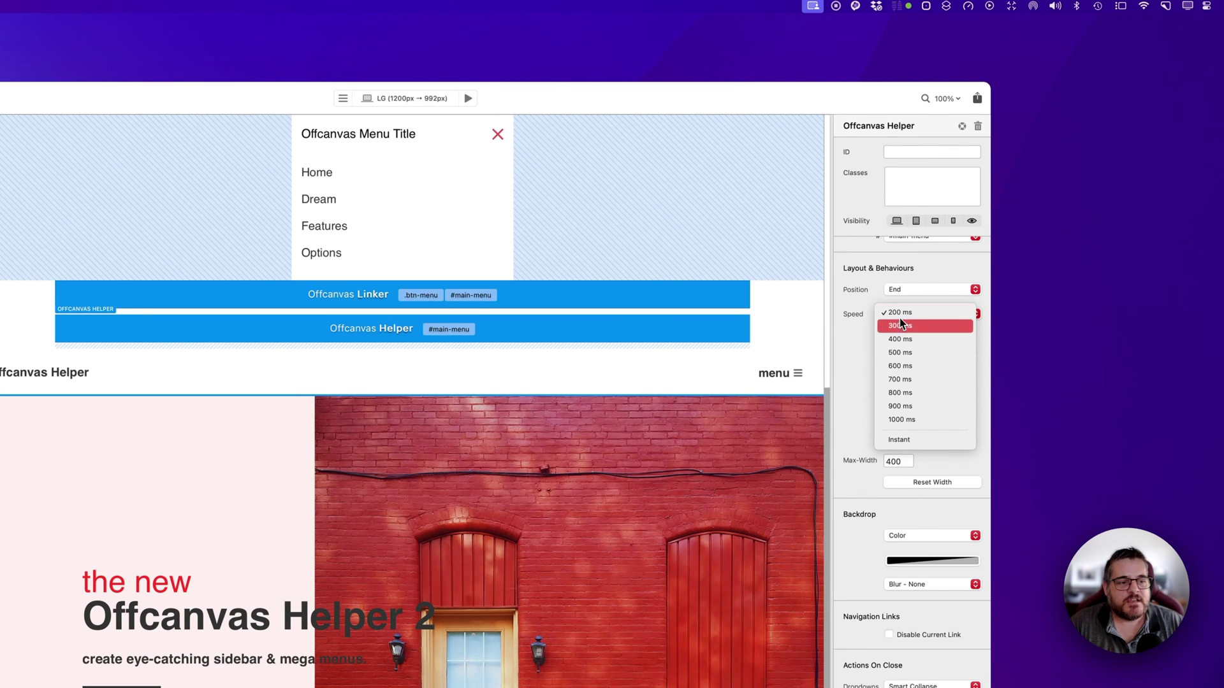
left_click(923, 366)
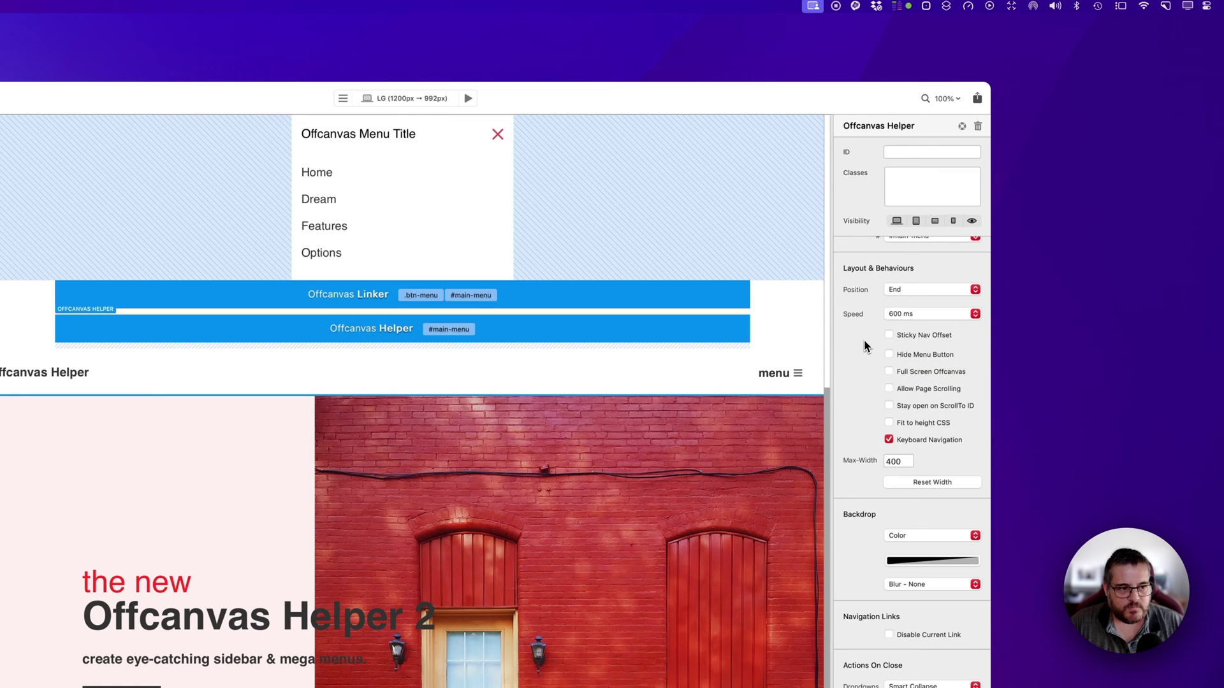
- Briefly enable Sticky Nav Offset to inspect the Sticky ID choices, and turn the option off again
left_click(910, 341)
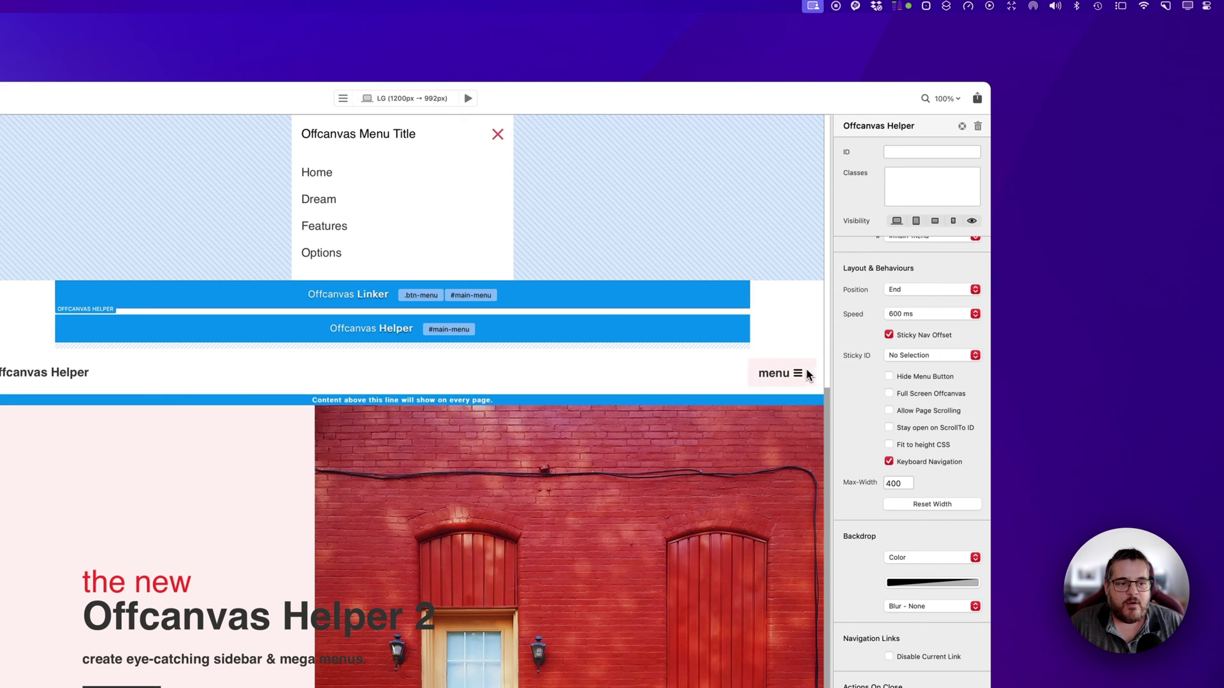
left_click(907, 355)
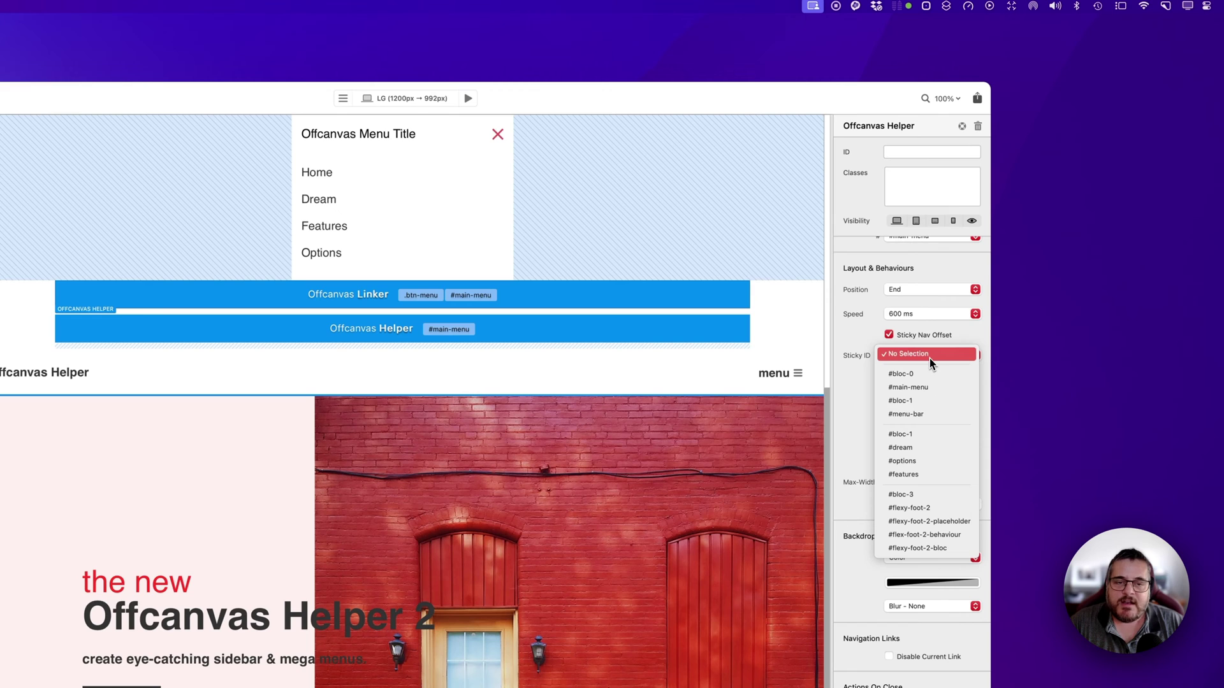
left_click(878, 349)
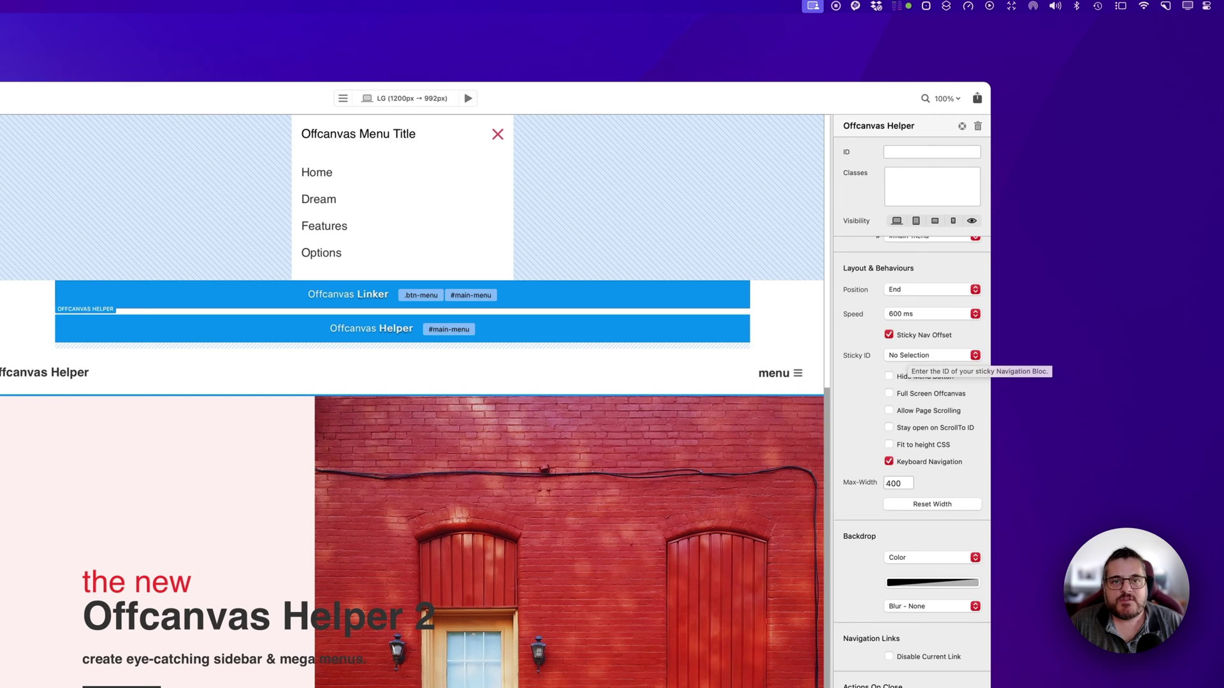
left_click(910, 338)
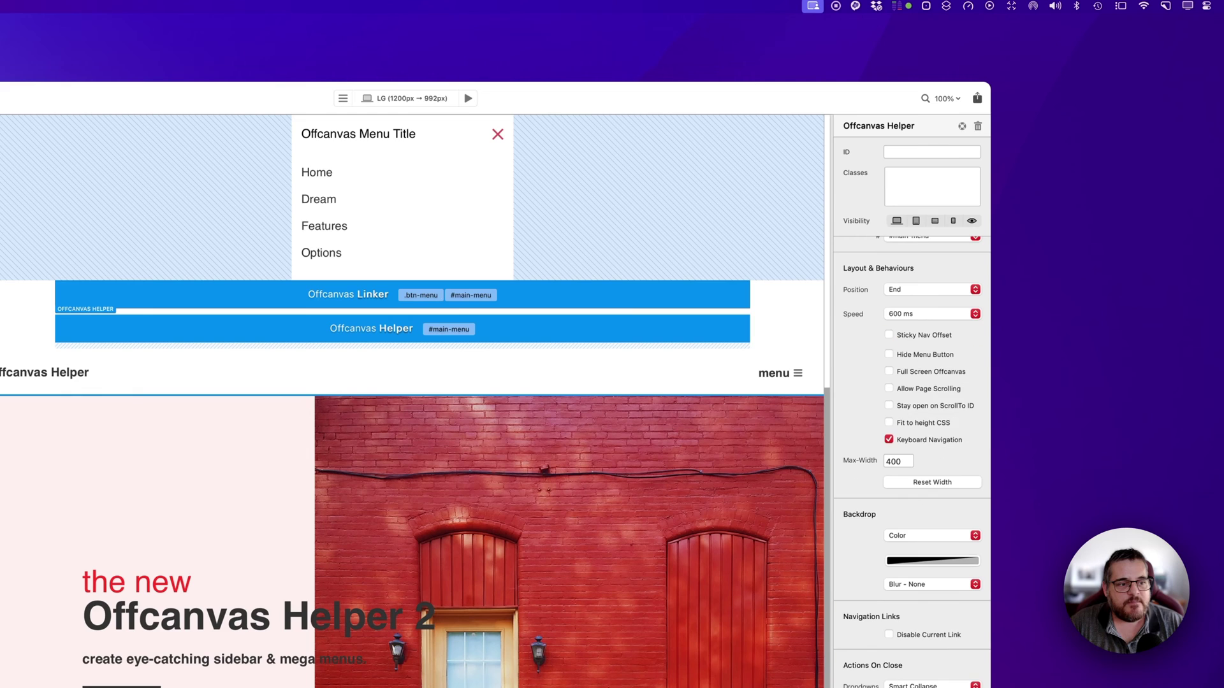
- Briefly enable Hide Menu Button and Full Screen Offcanvas in turn, switching each option off again
left_click(912, 357)
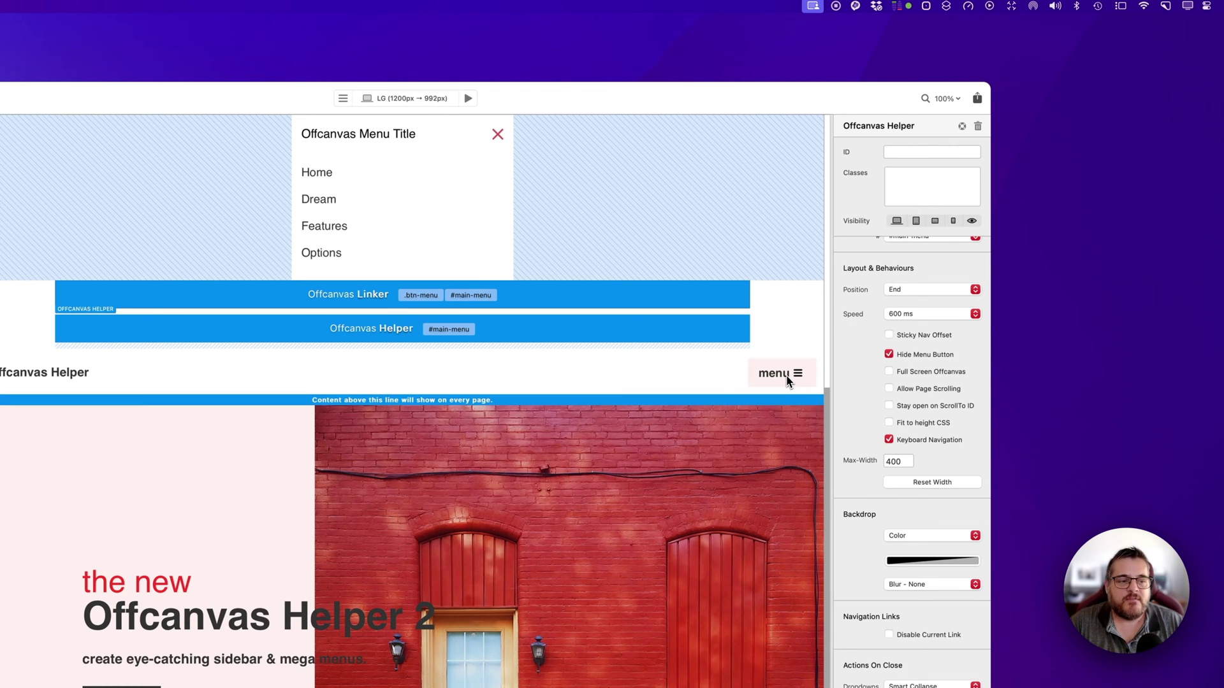
left_click(889, 354)
left_click(906, 374)
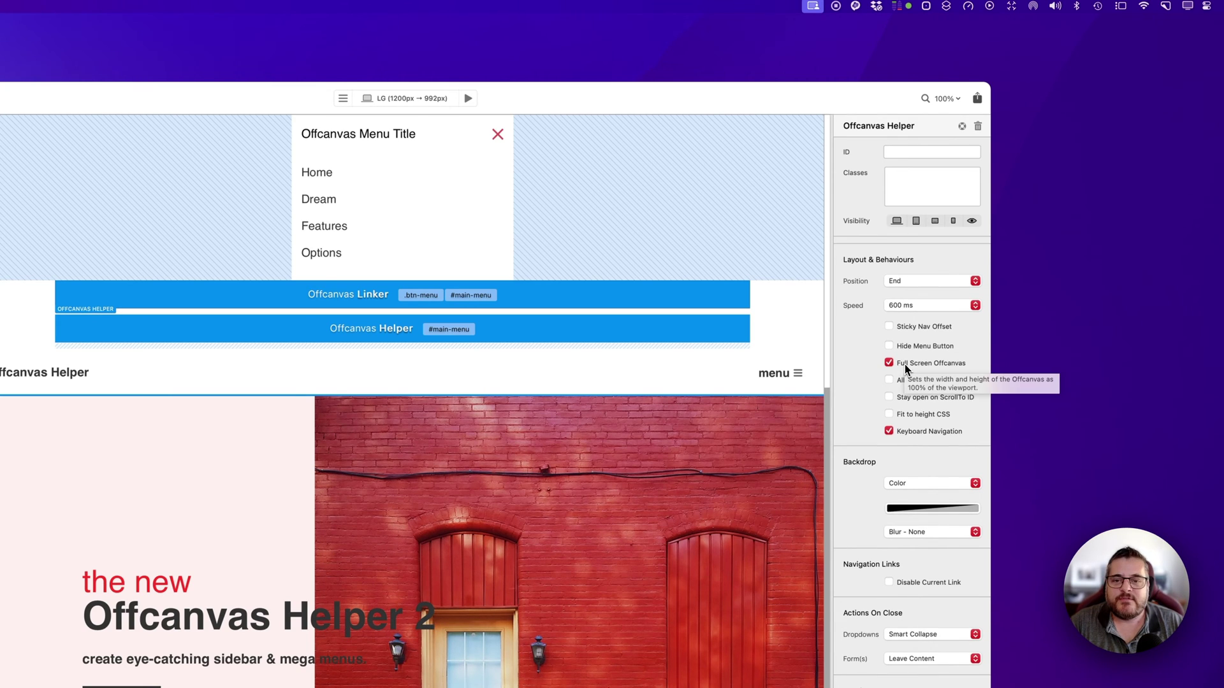
left_click(905, 362)
- Preview the page, open the offcanvas menu, follow its Dream link and stop the preview
scroll(904, 361, "down", 3)
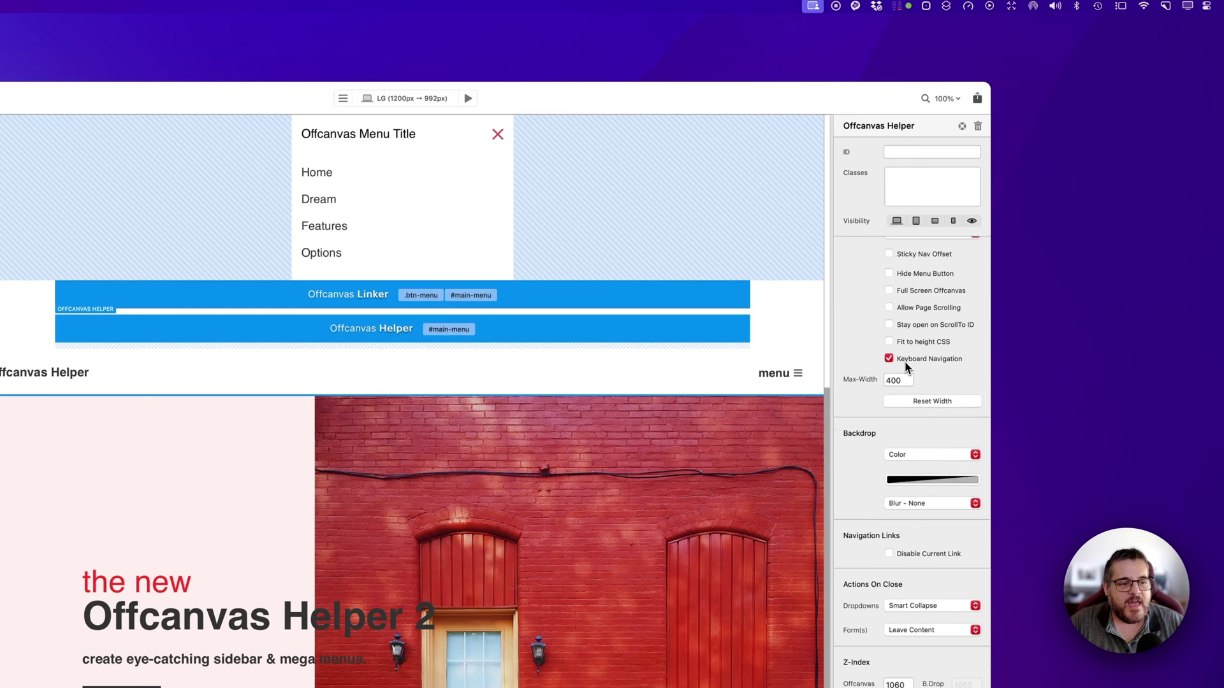
scroll(912, 321, "up", 1)
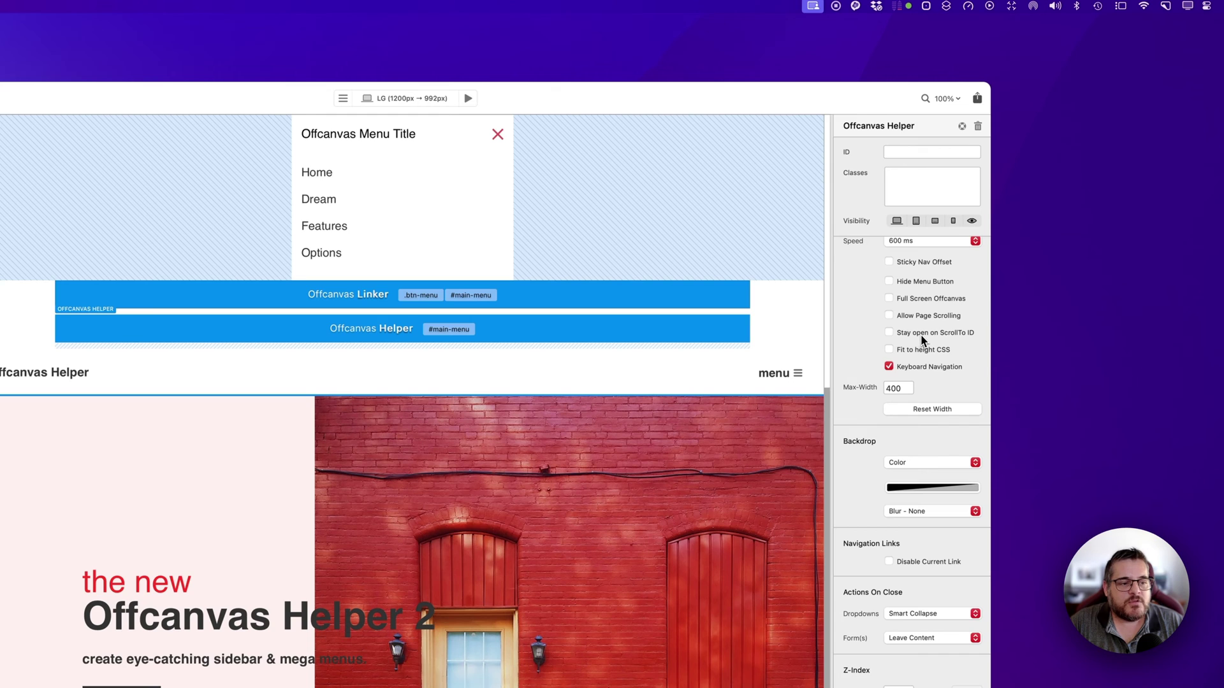
scroll(918, 338, "down", 1)
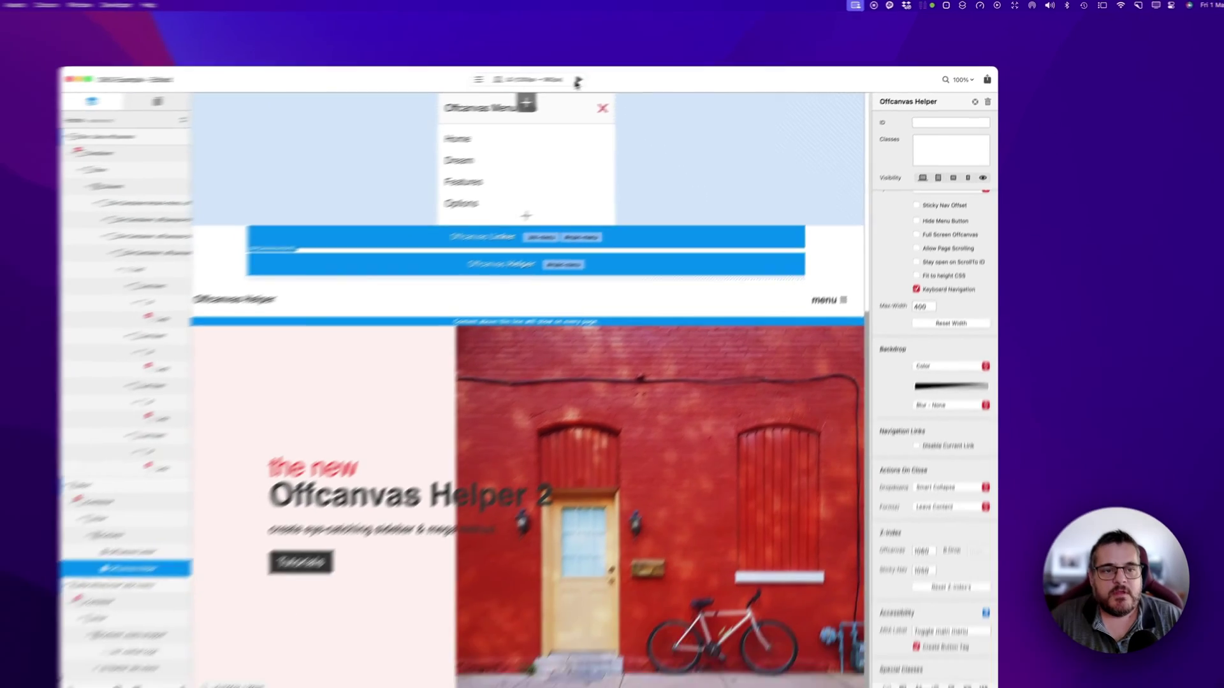
left_click(577, 82)
left_click(954, 95)
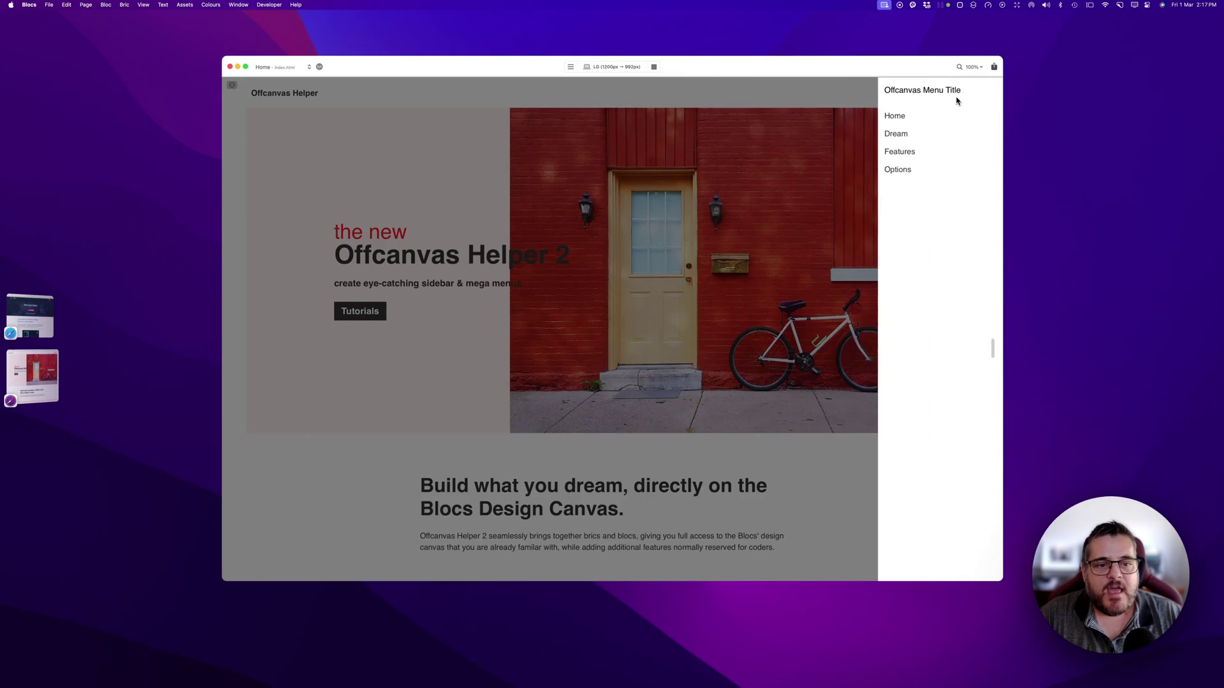
left_click(867, 134)
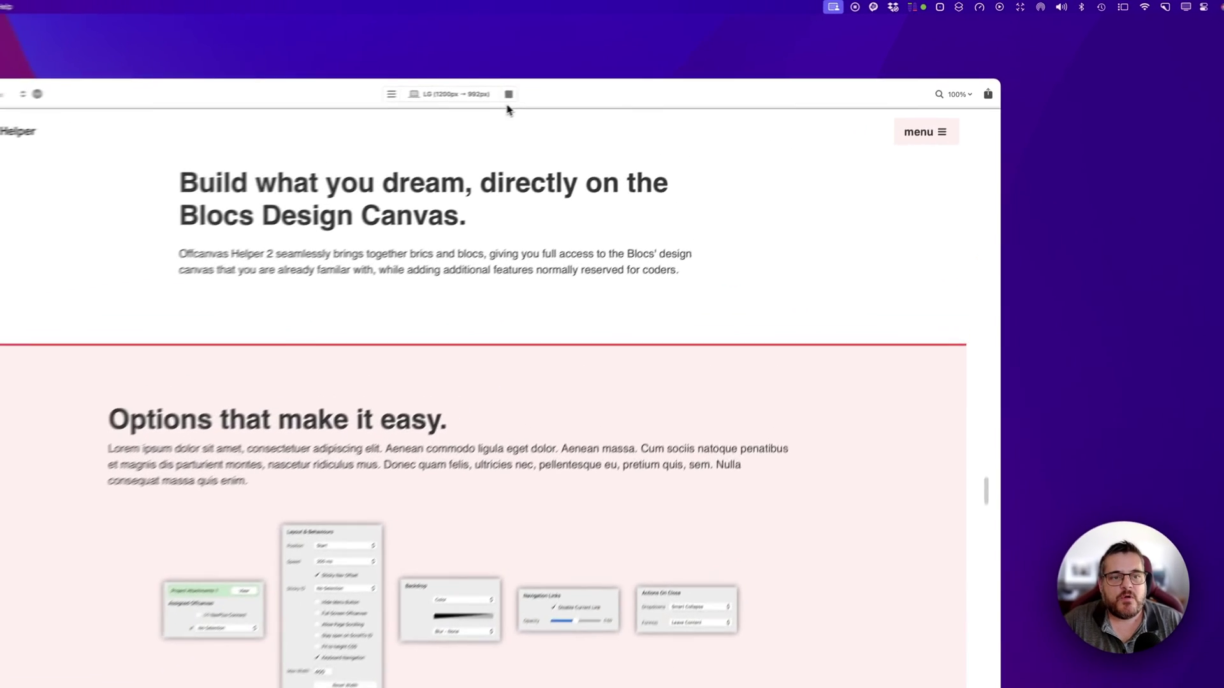
left_click(653, 66)
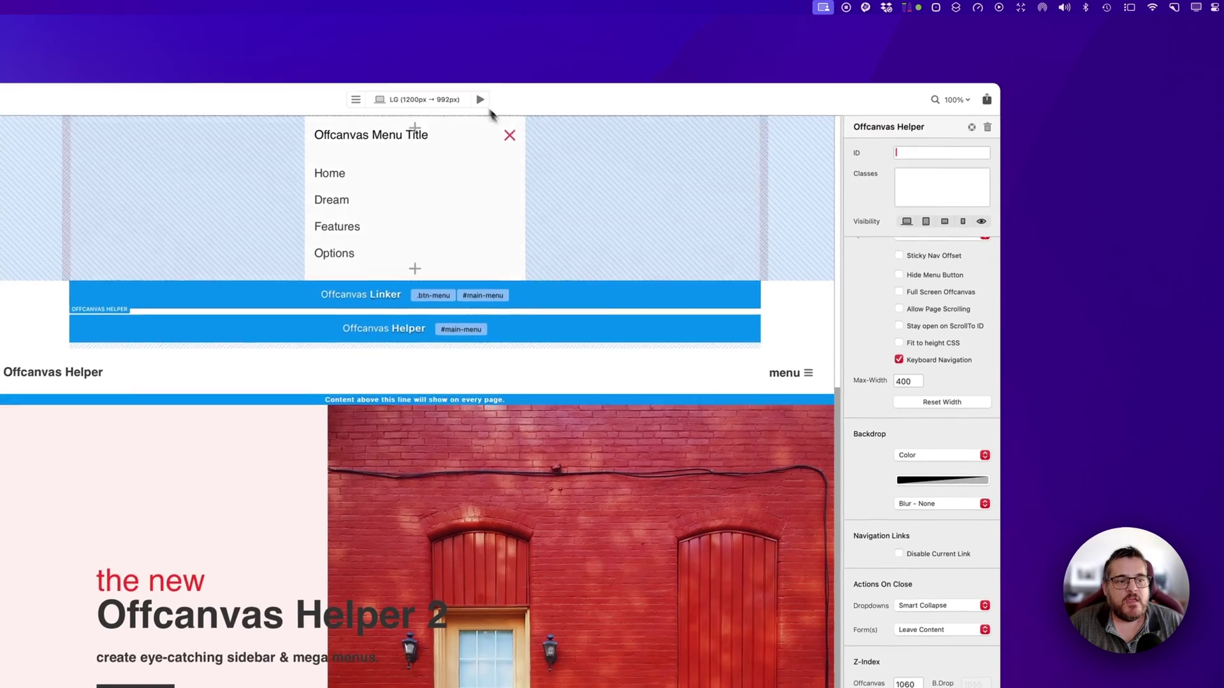
- Enable Stay open on ScrollTo ID for the Offcanvas Helper and test the menu's Dream link in the preview
left_click(932, 328)
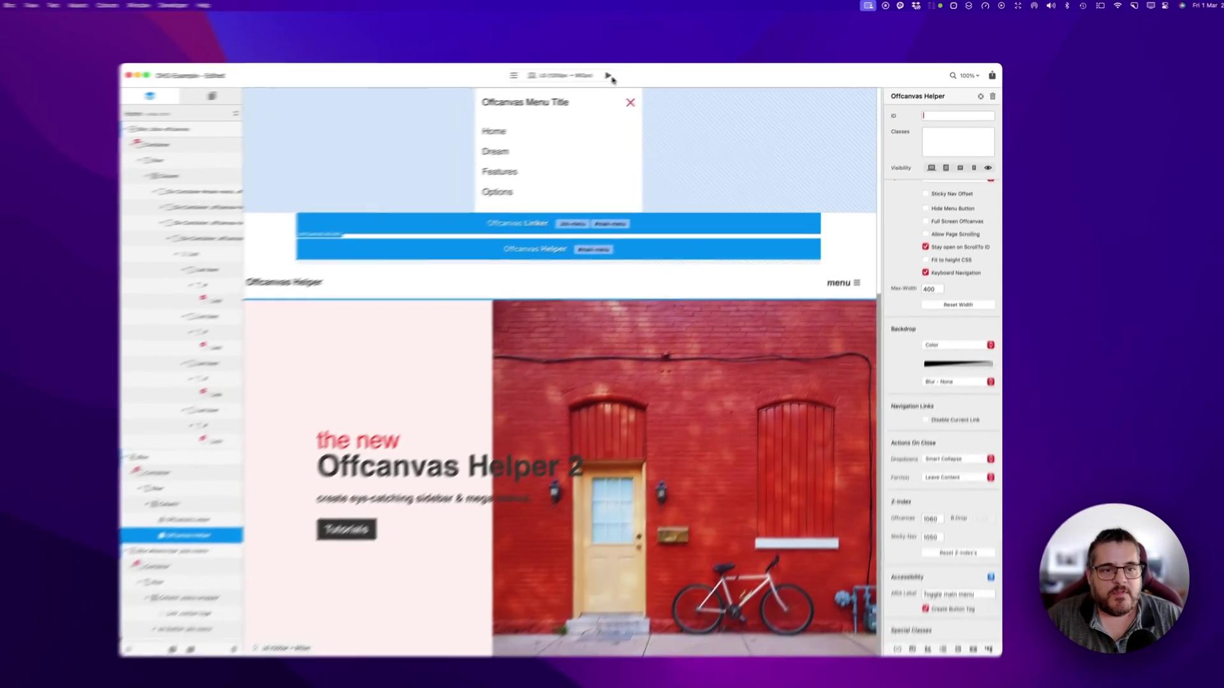
left_click(609, 75)
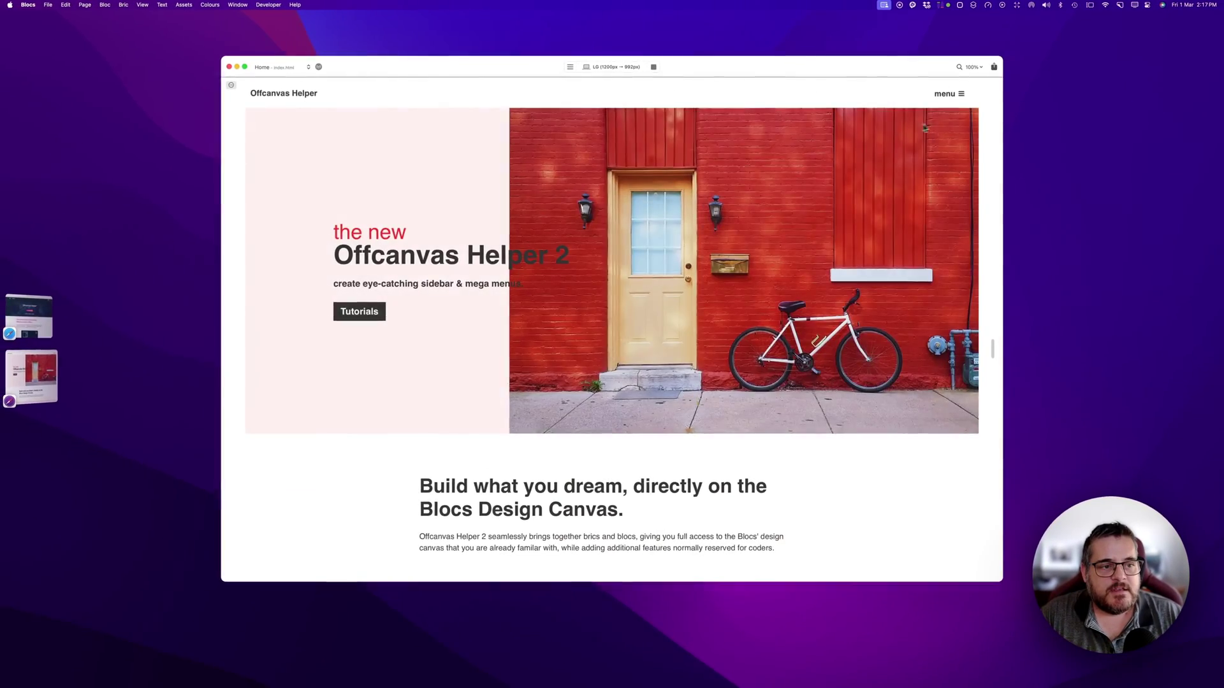
left_click(972, 93)
left_click(862, 135)
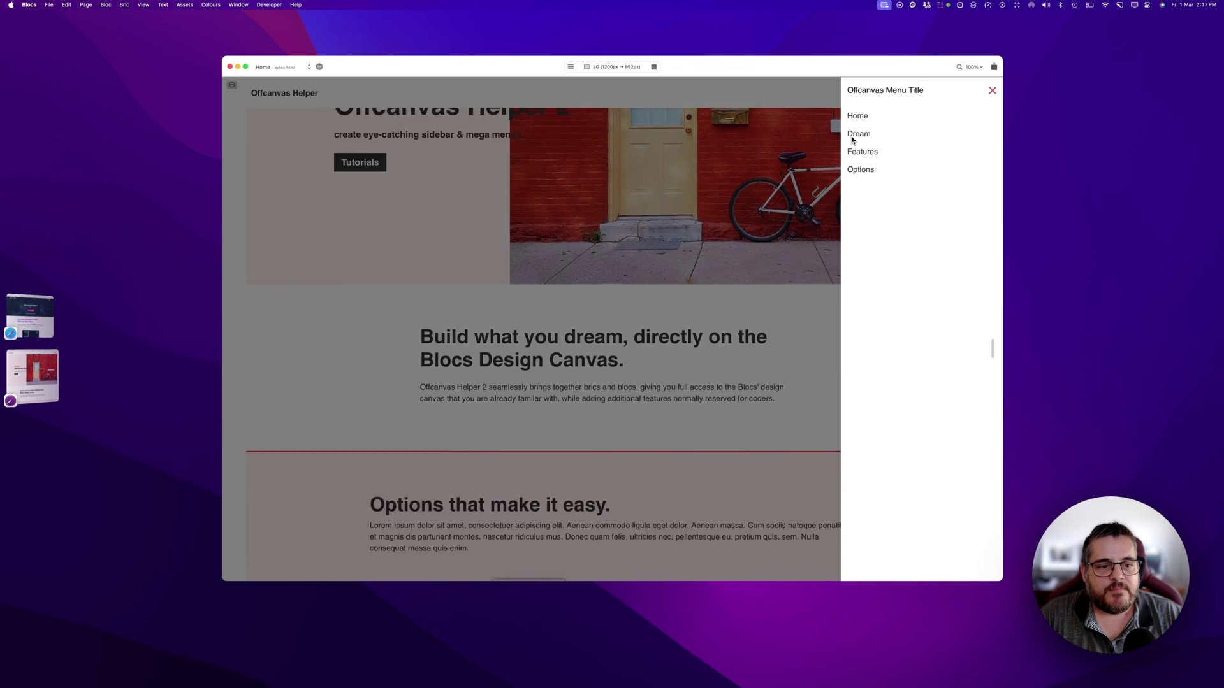
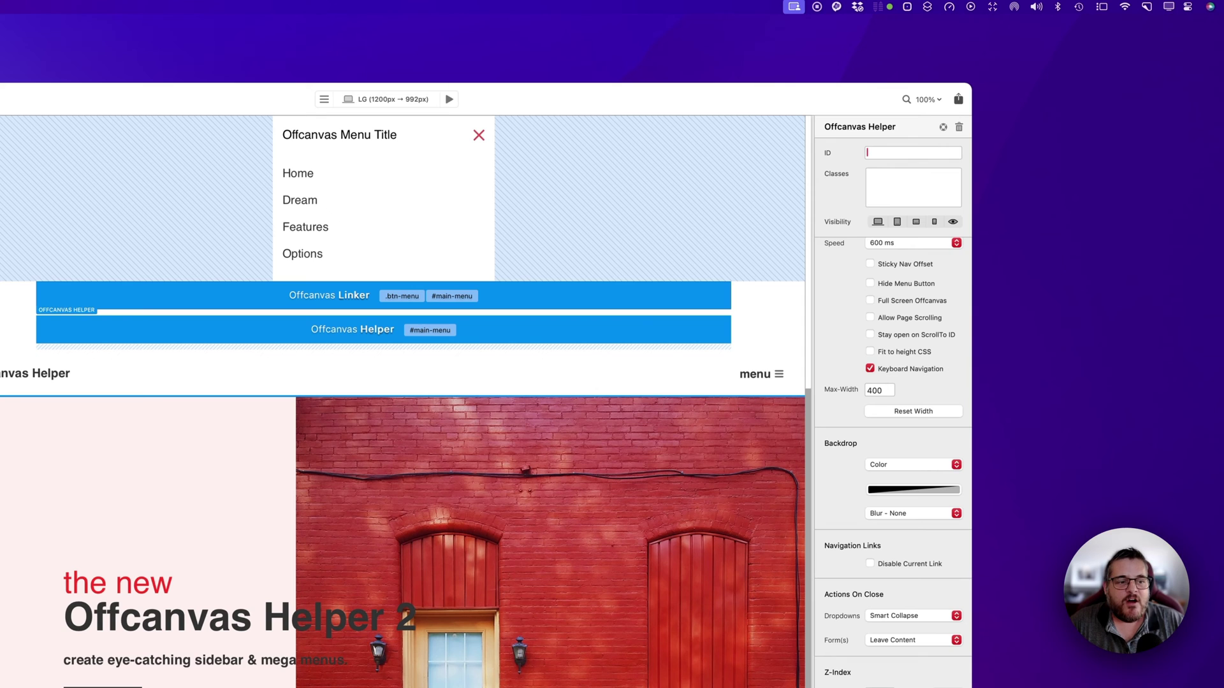
- Enable Fit to height CSS for the Offcanvas Helper and test opening and closing the menu in the preview
left_click(870, 352)
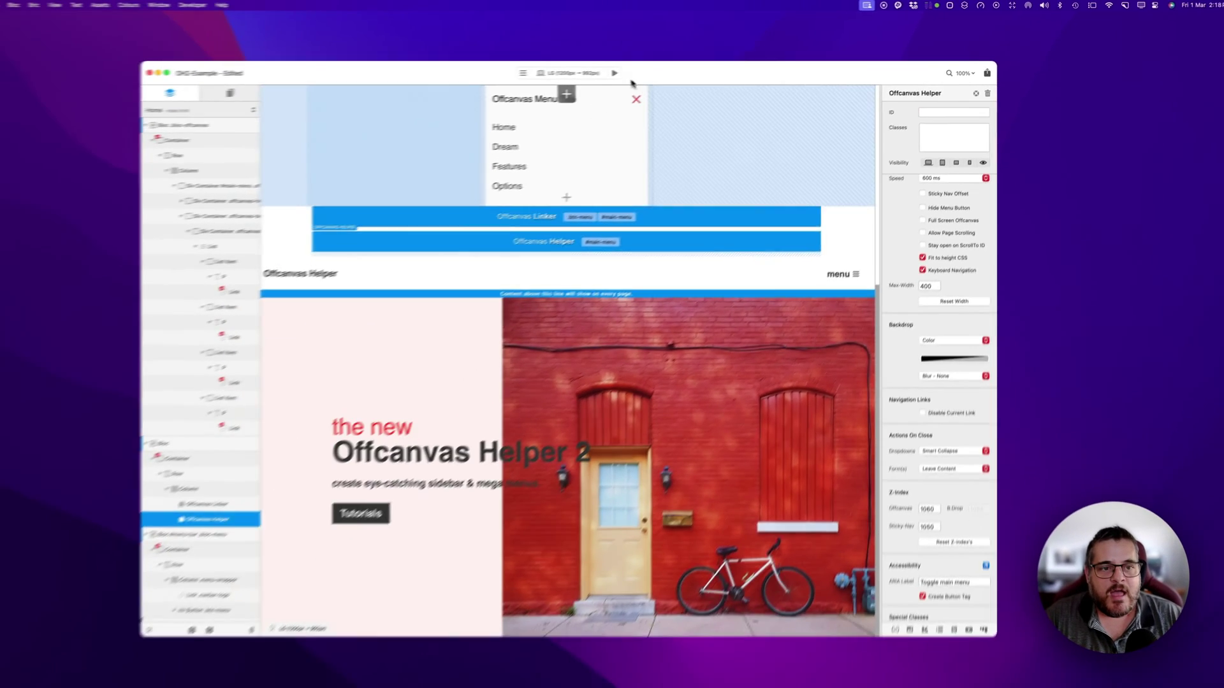
left_click(449, 99)
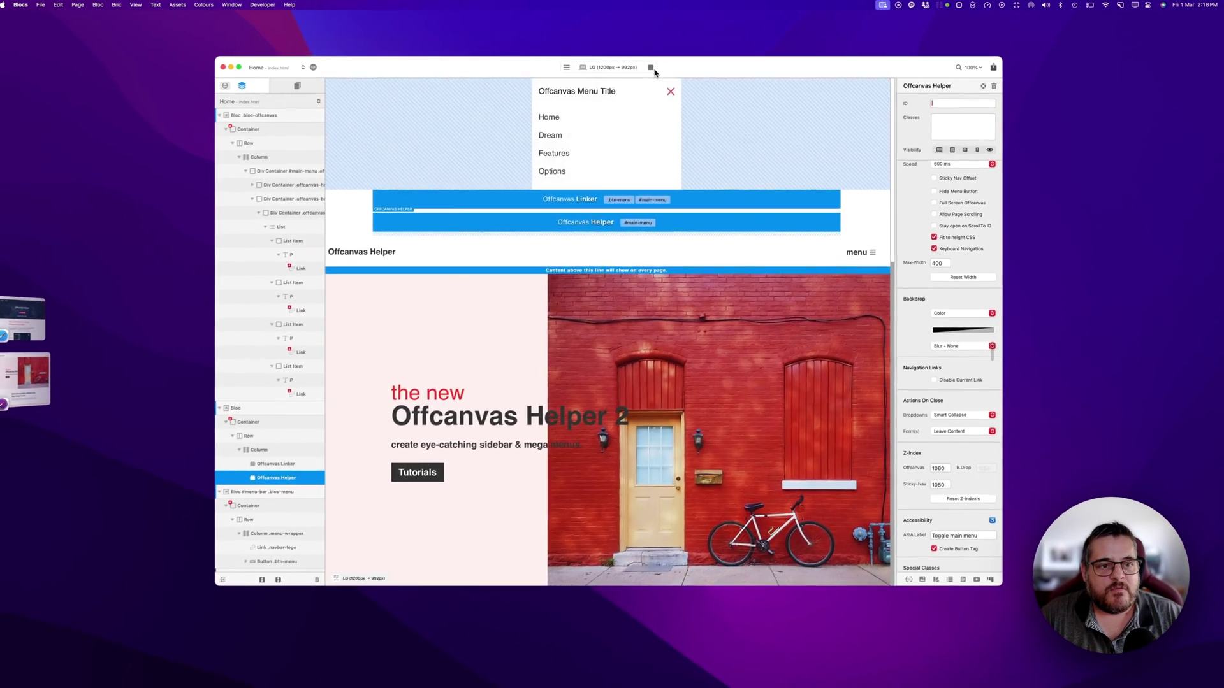
left_click(947, 97)
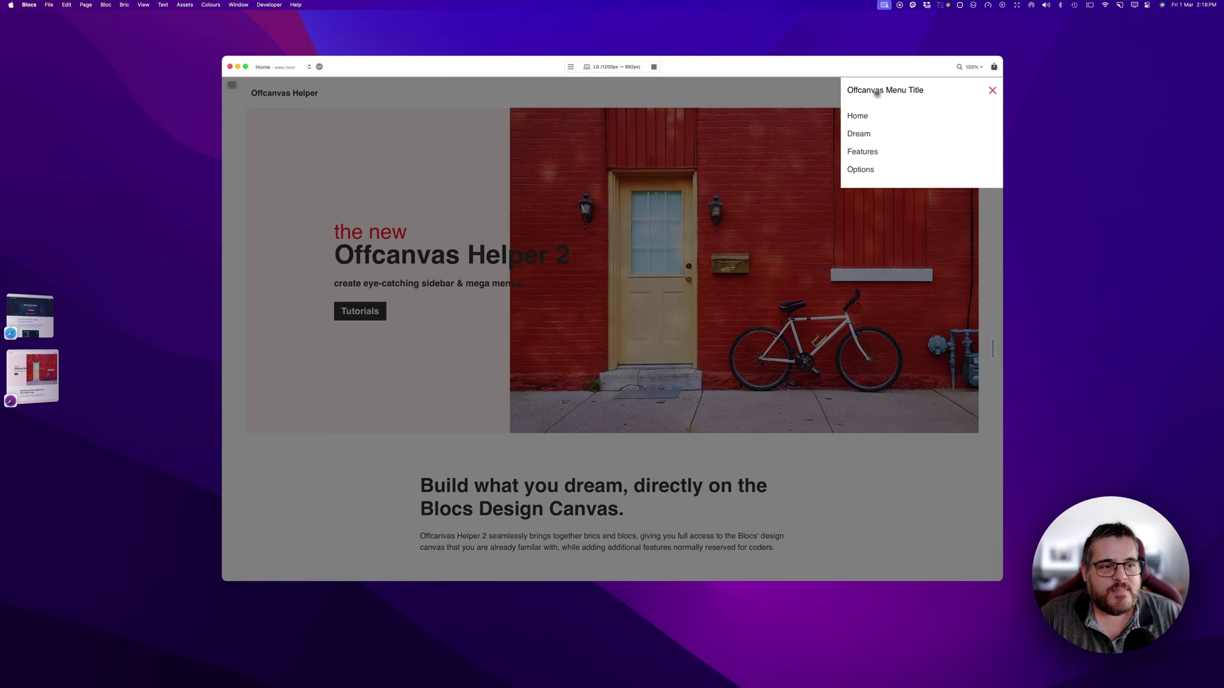
left_click(991, 92)
left_click(949, 94)
left_click(991, 91)
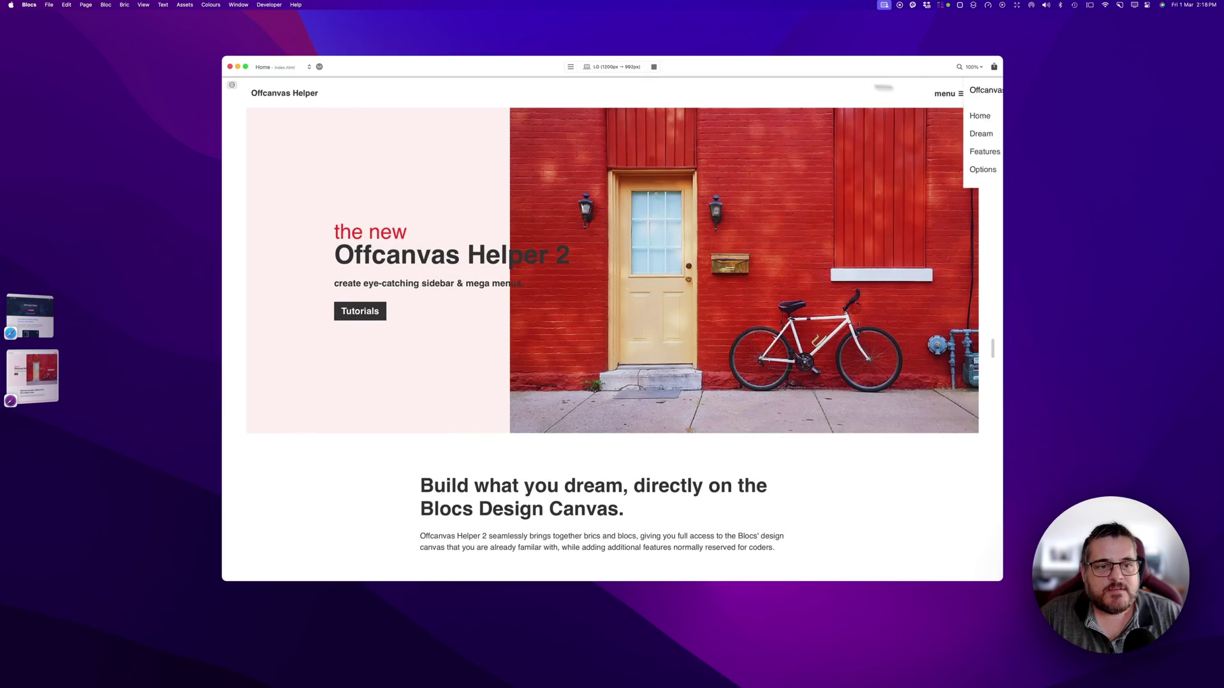
left_click(654, 66)
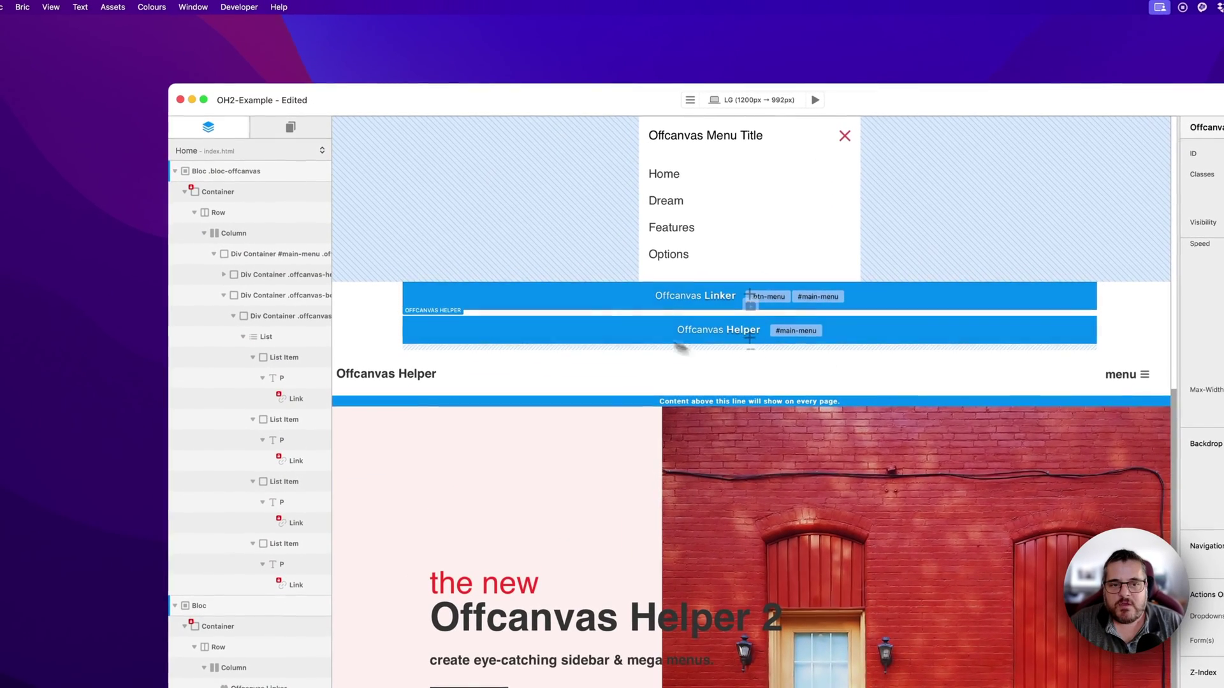
- Add the class my-auto to the main-menu container div and preview the page
left_click(645, 135)
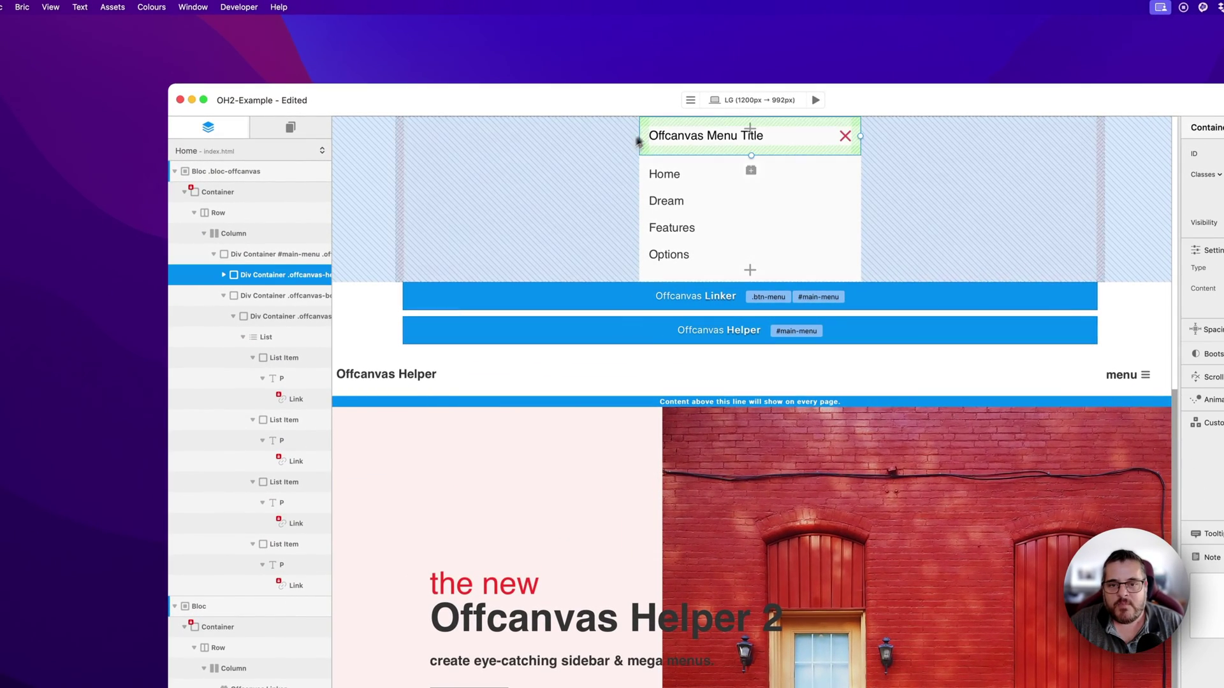
left_click(268, 255)
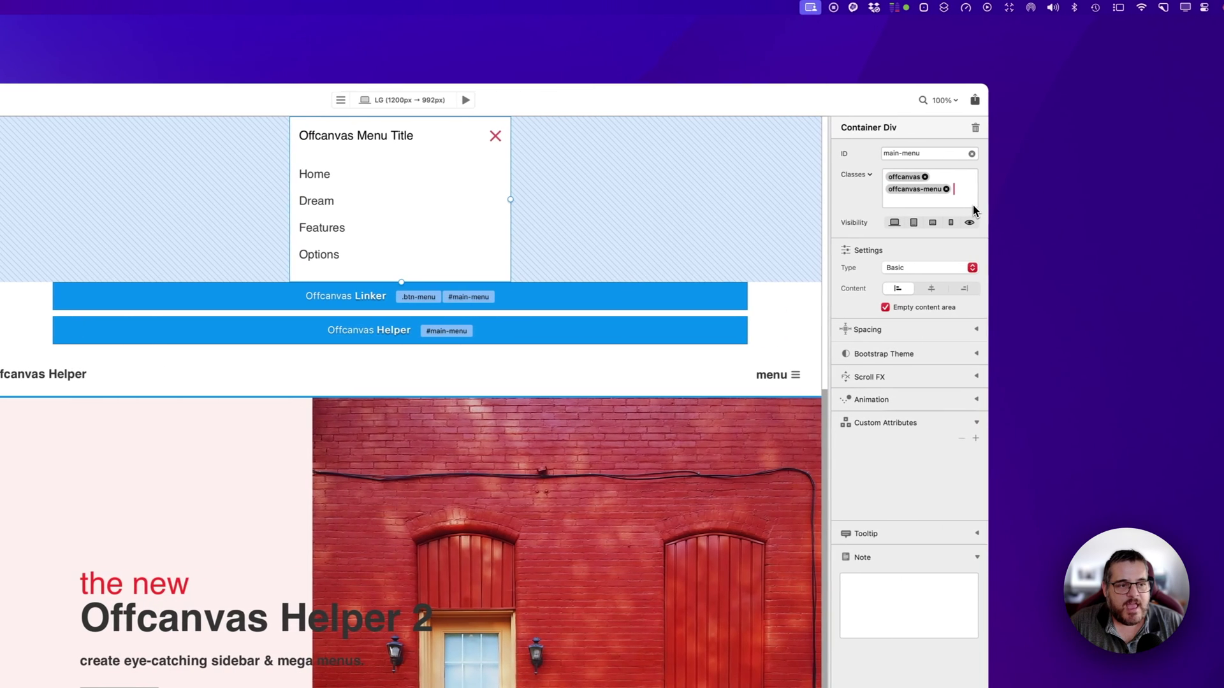
left_click(972, 204)
type("my-auto")
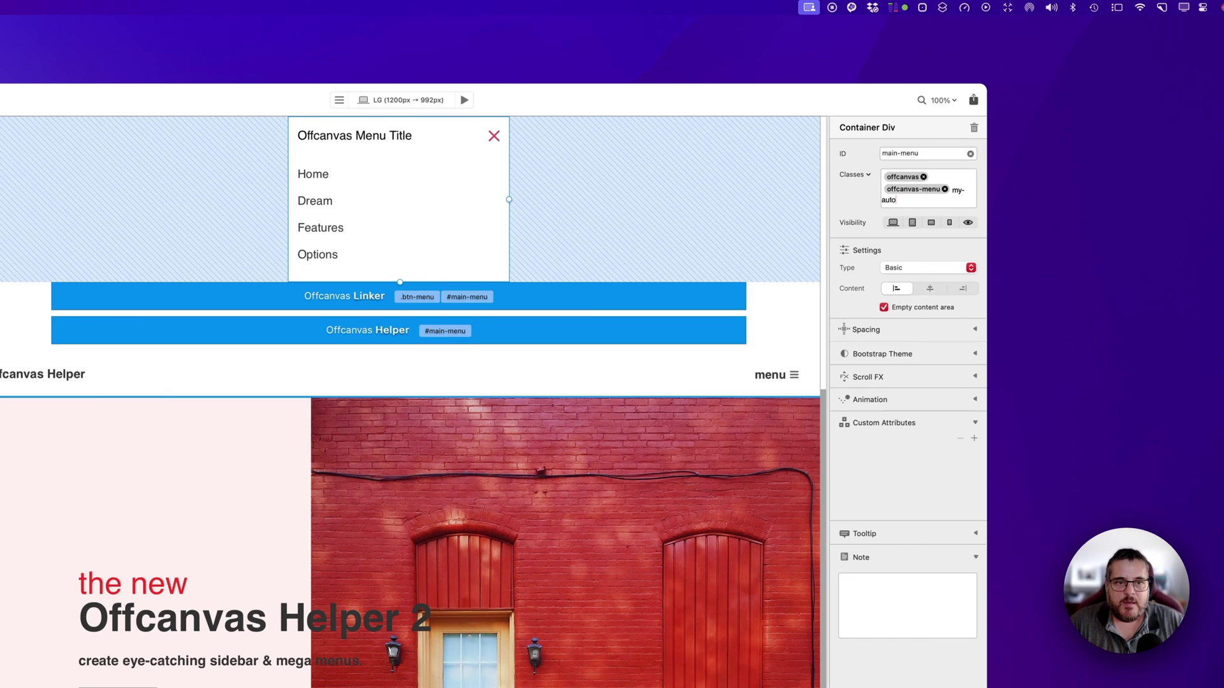
key("Return")
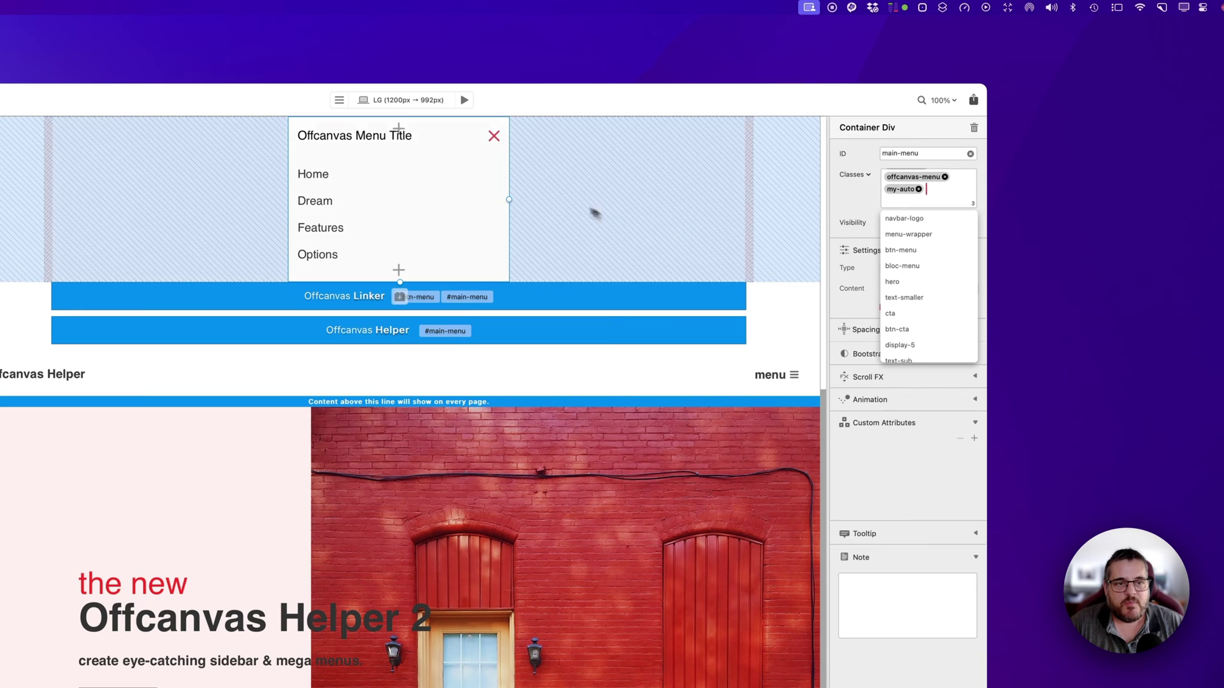
left_click(464, 100)
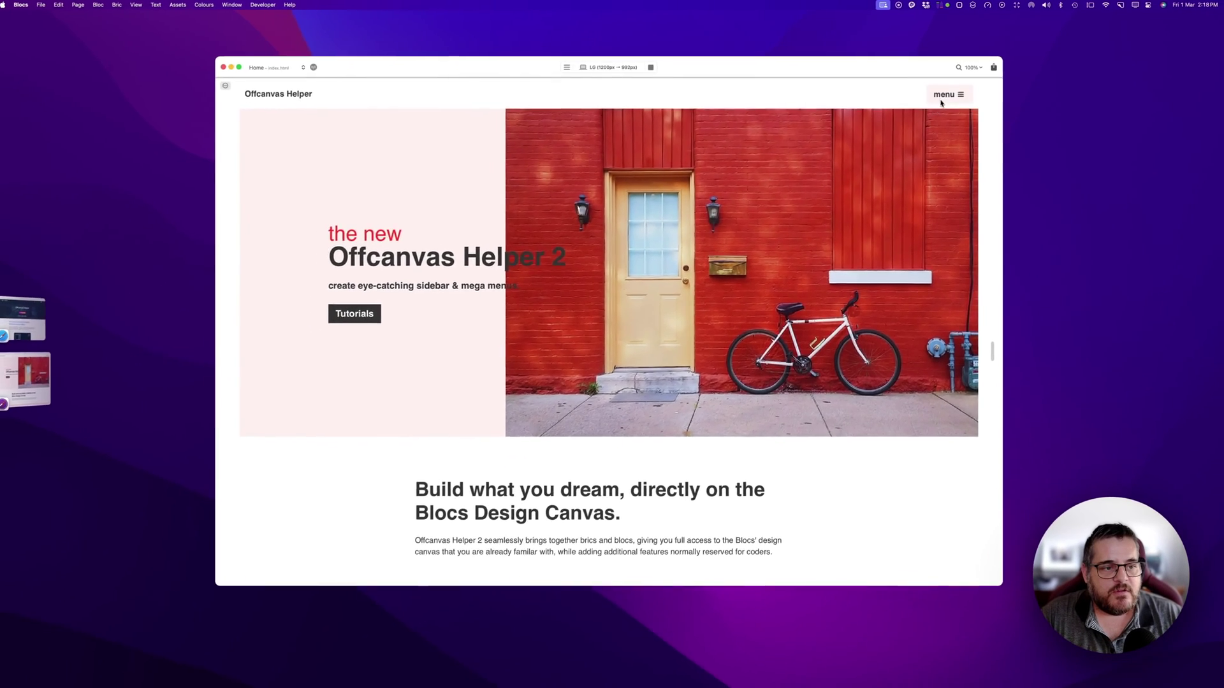
- Open and close the offcanvas menu in the preview to check its vertical placement, and stop the preview
left_click(900, 146)
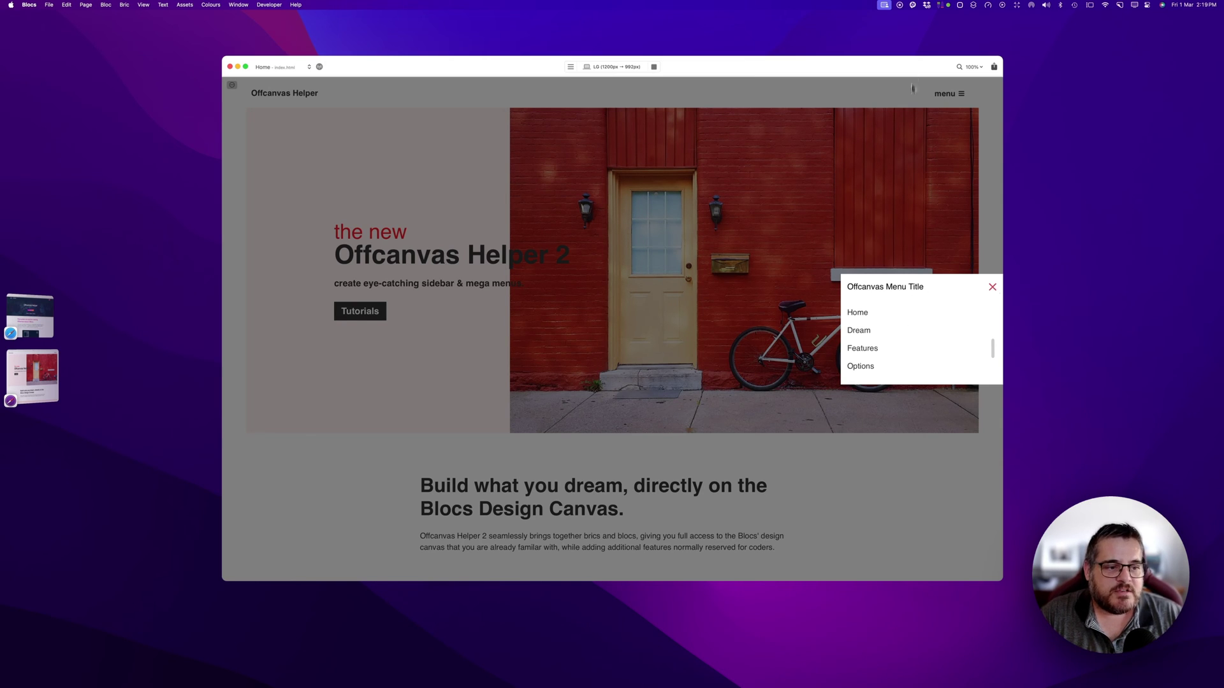
left_click(991, 288)
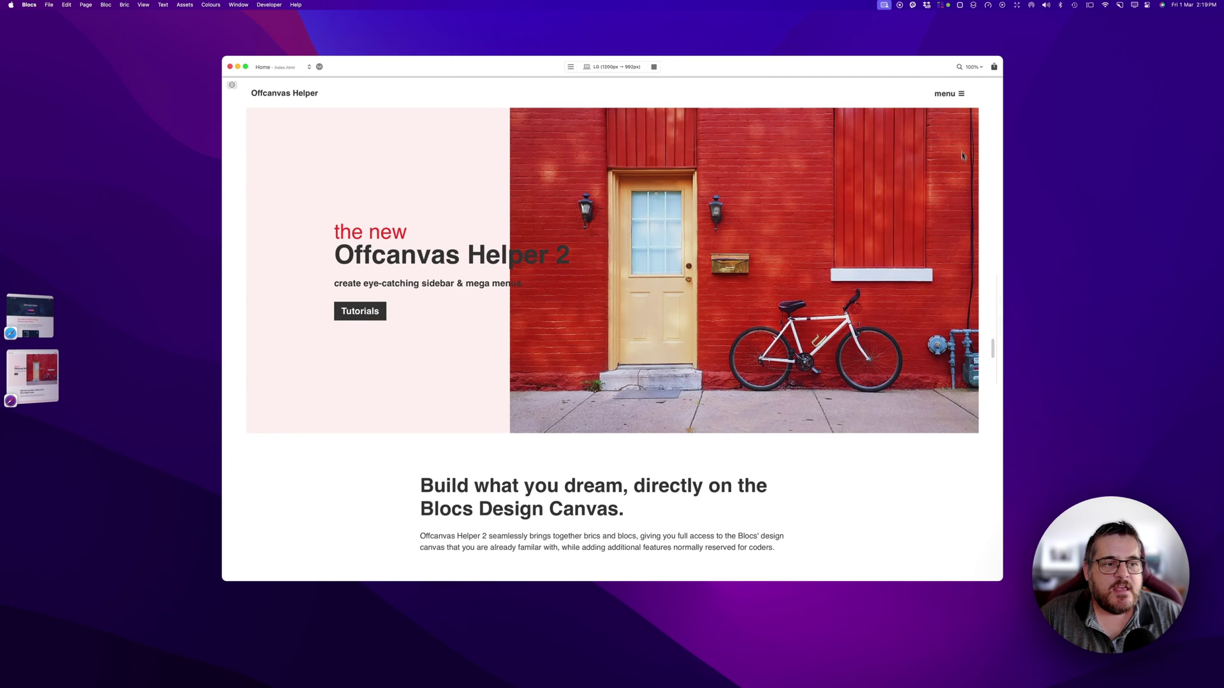
left_click(653, 67)
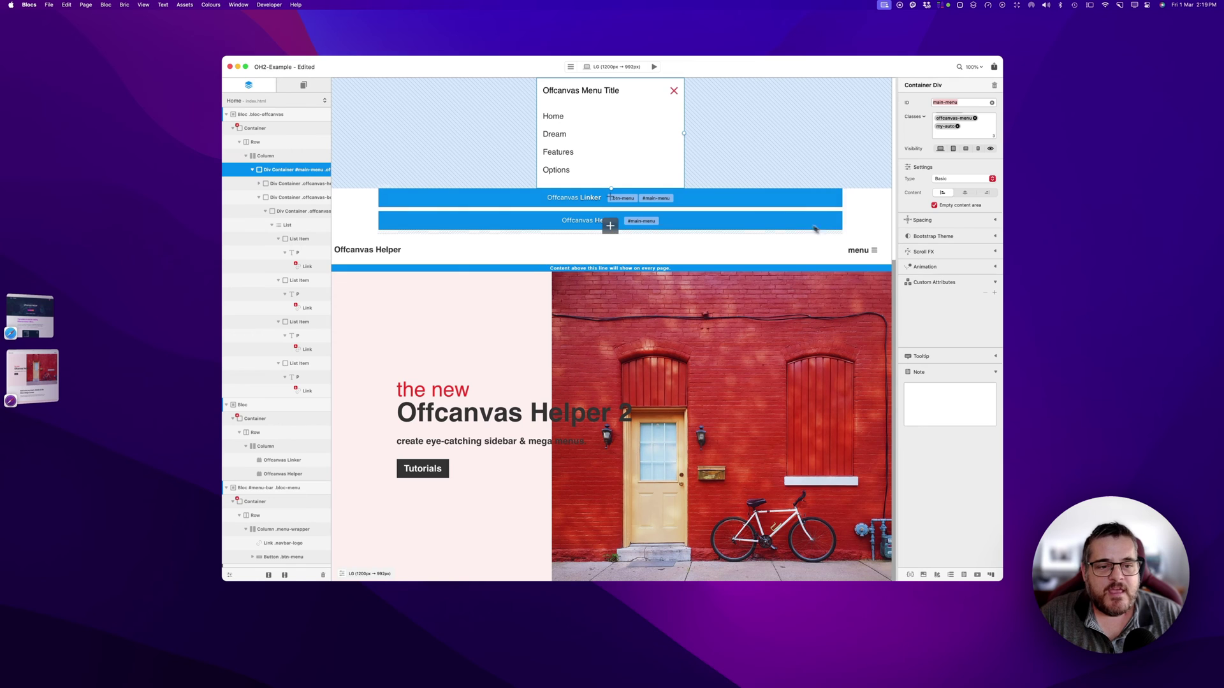
- Select the Offcanvas Helper and disable its Fit to height CSS option
left_click(778, 202)
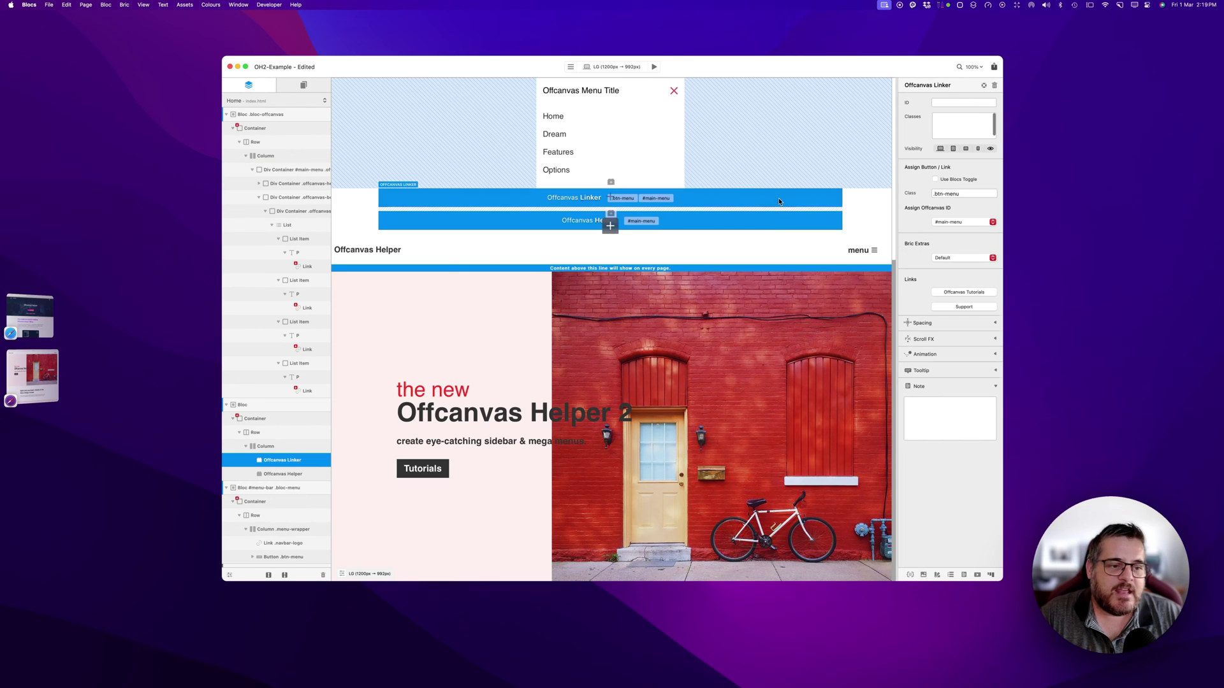
left_click(819, 224)
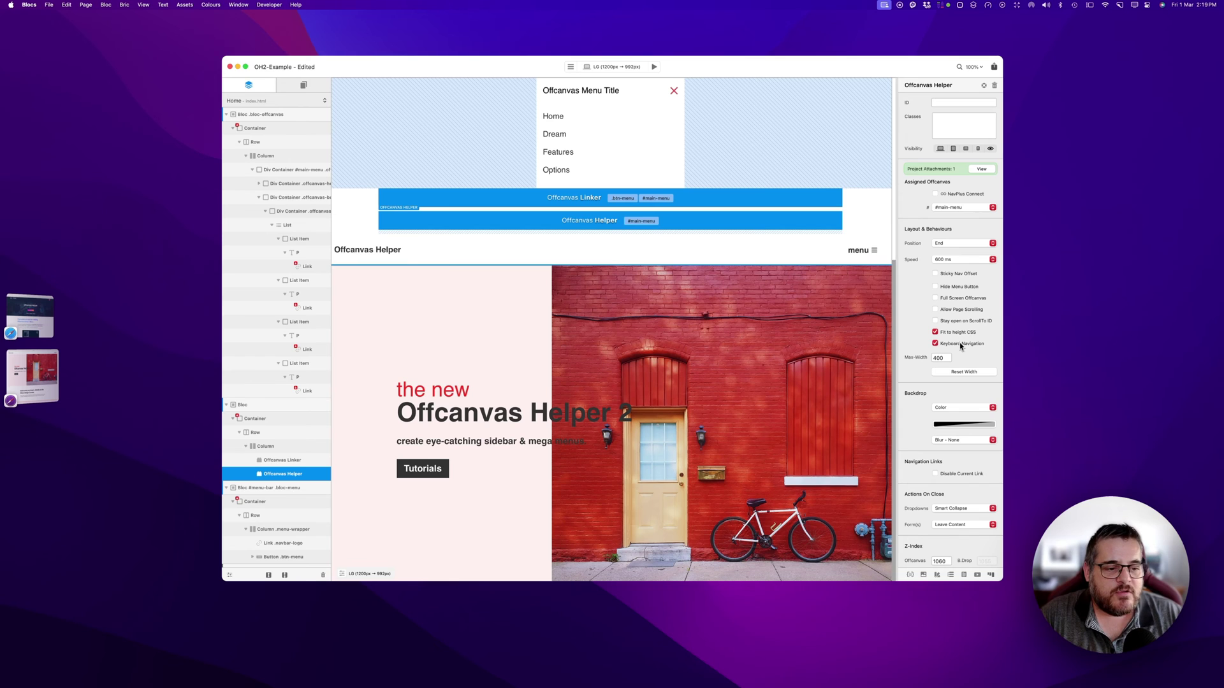
scroll(912, 326, "down", 5)
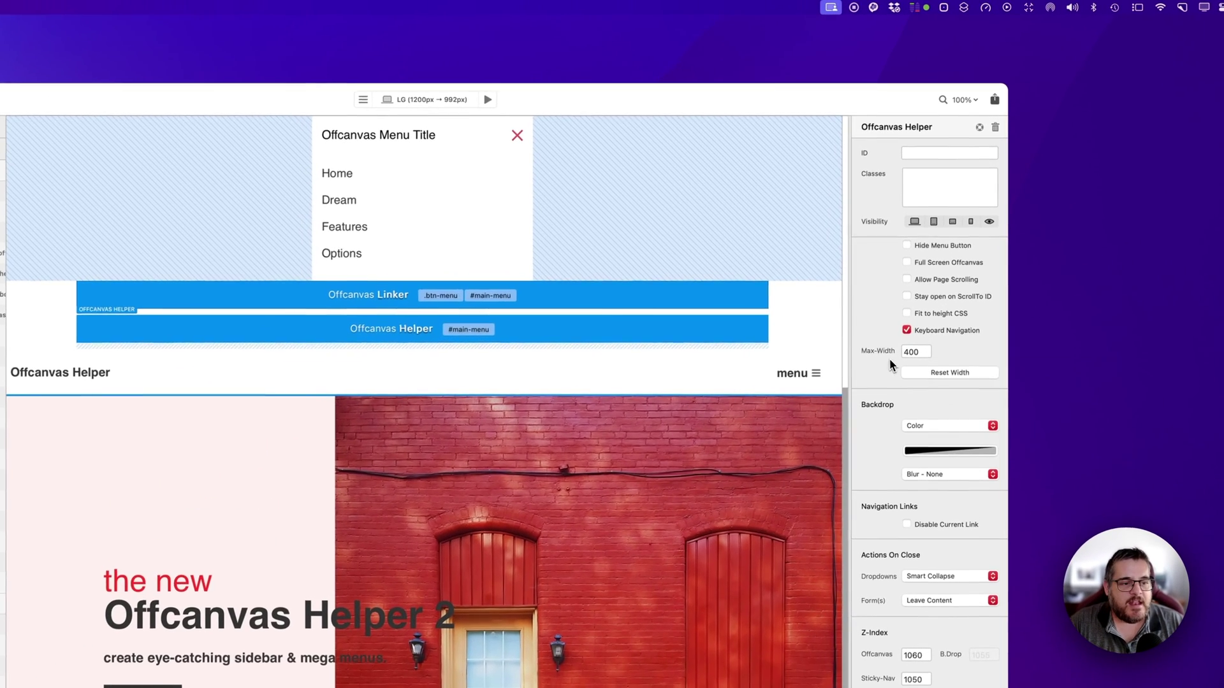
- Test a Max-Width of 600 for the offcanvas menu in the preview and reset the width to 400
left_click(925, 355)
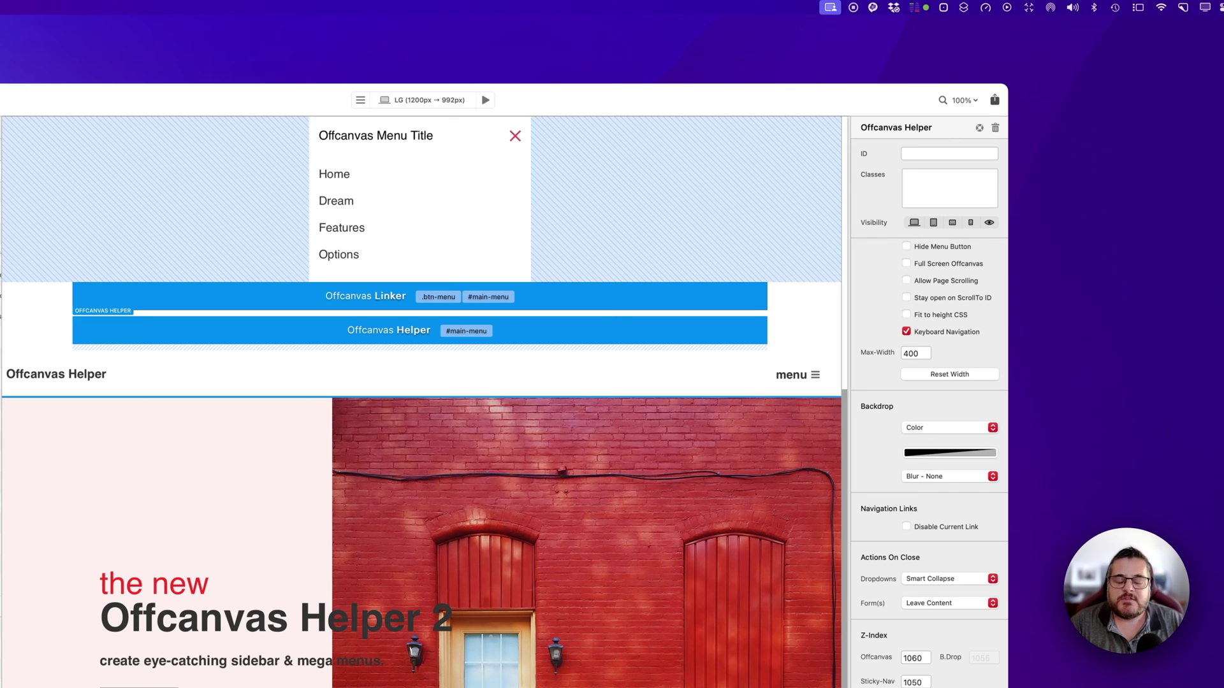
left_click(924, 356)
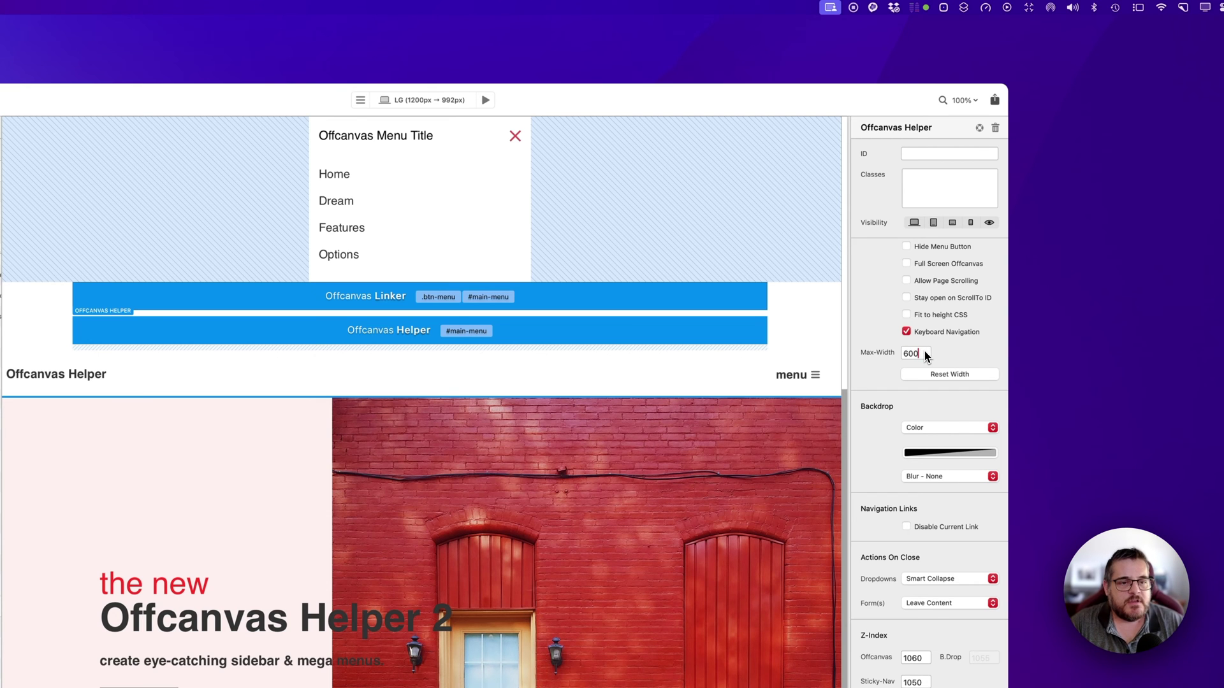
left_click(485, 100)
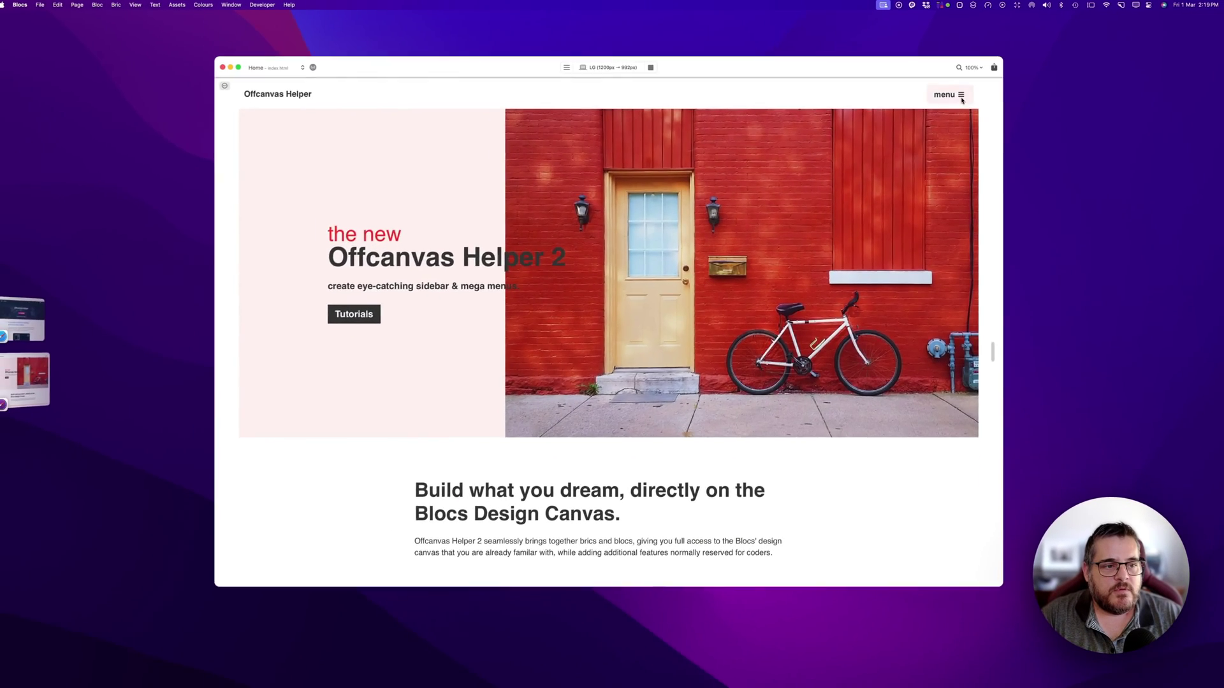
left_click(954, 93)
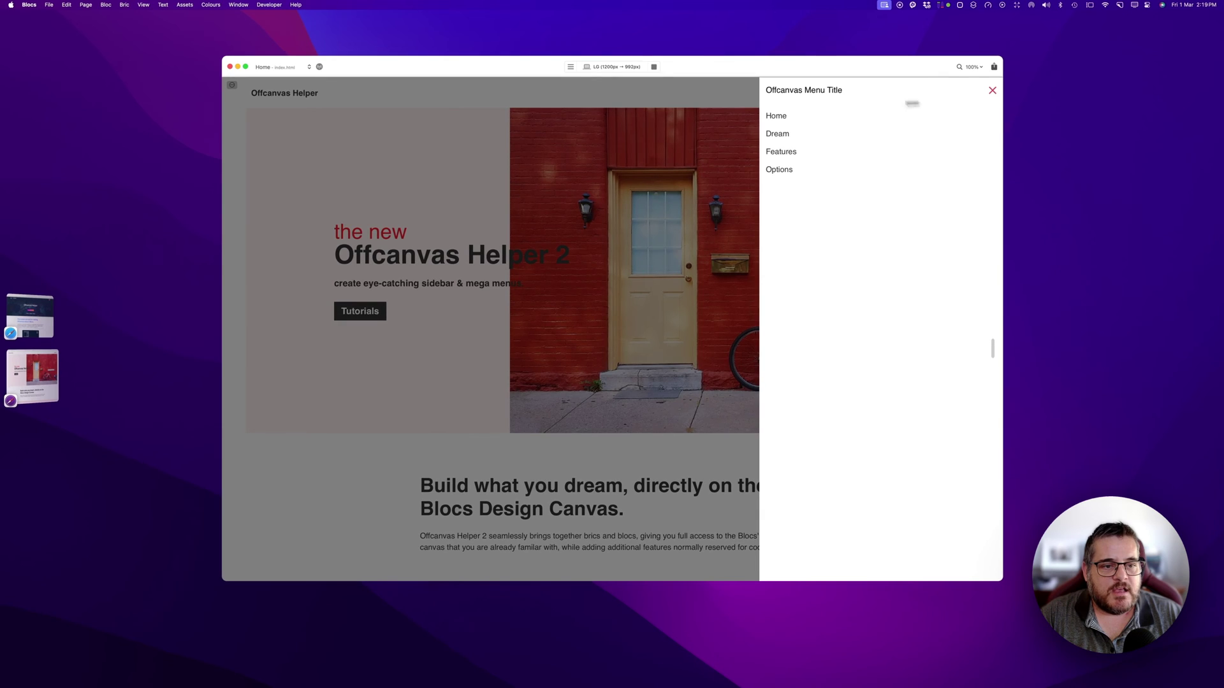
left_click(992, 90)
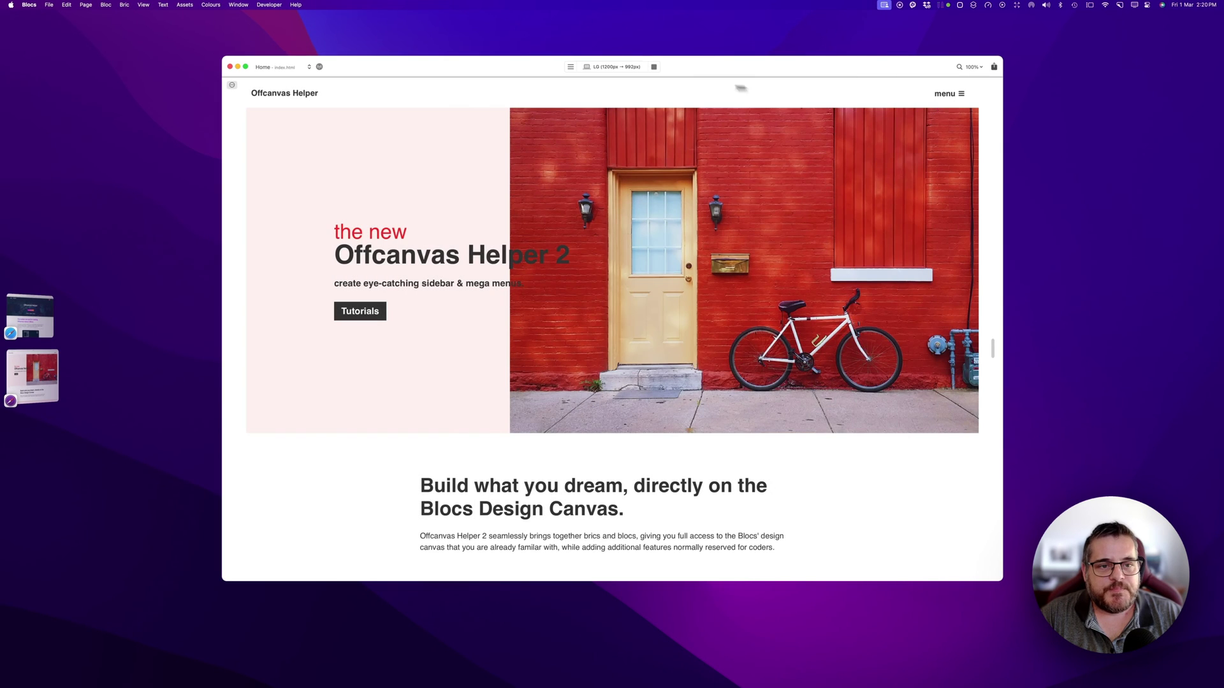
left_click(654, 67)
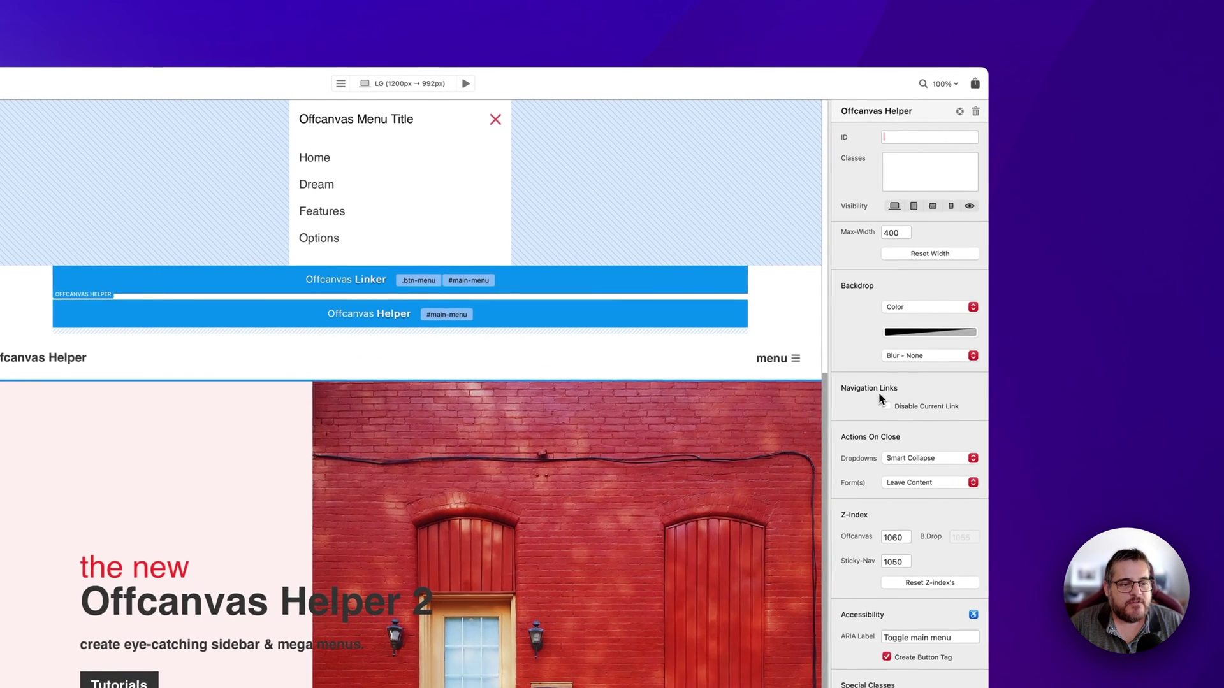
- Give the offcanvas menu a translucent red backdrop with Blur - More and check the open menu in the preview
left_click(906, 333)
left_click(860, 450)
left_click(859, 323)
left_click(927, 361)
left_click(927, 380)
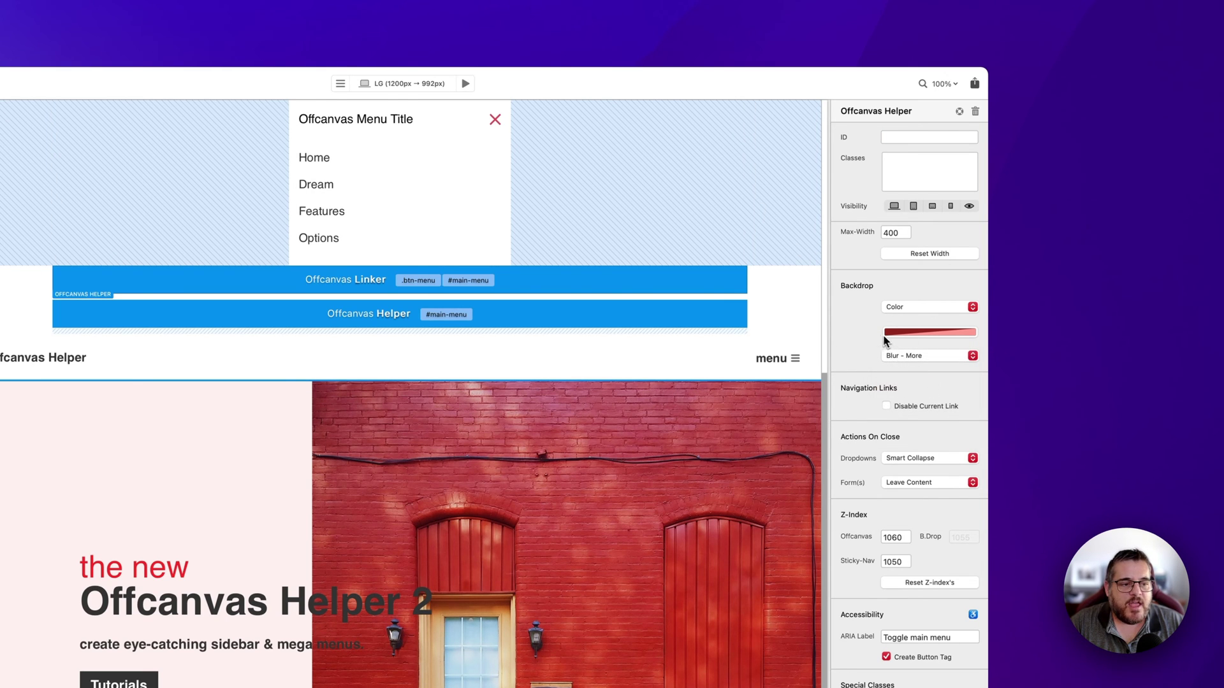
left_click(466, 84)
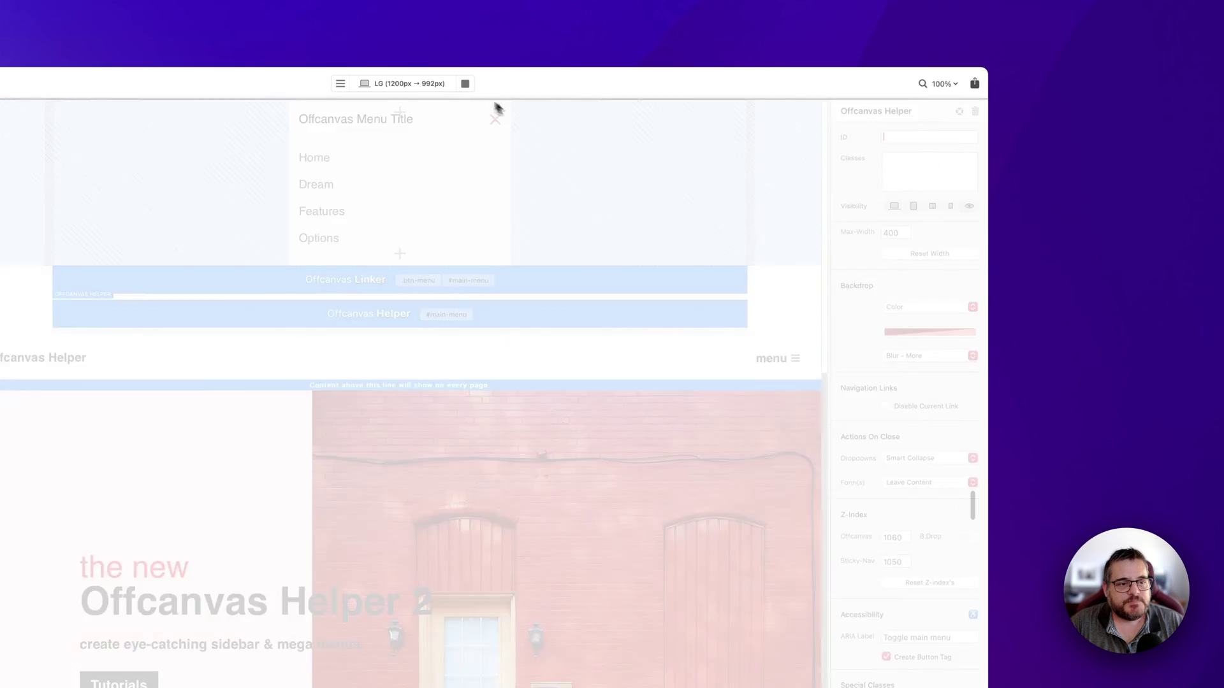
left_click(931, 122)
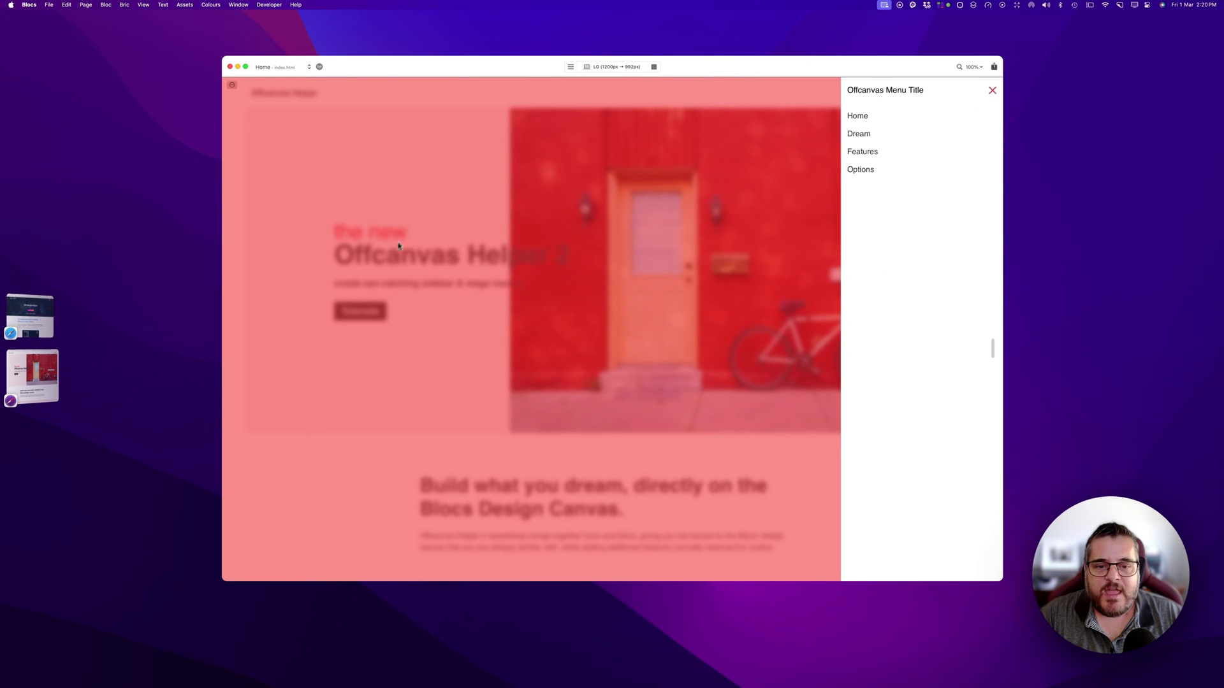
left_click(653, 66)
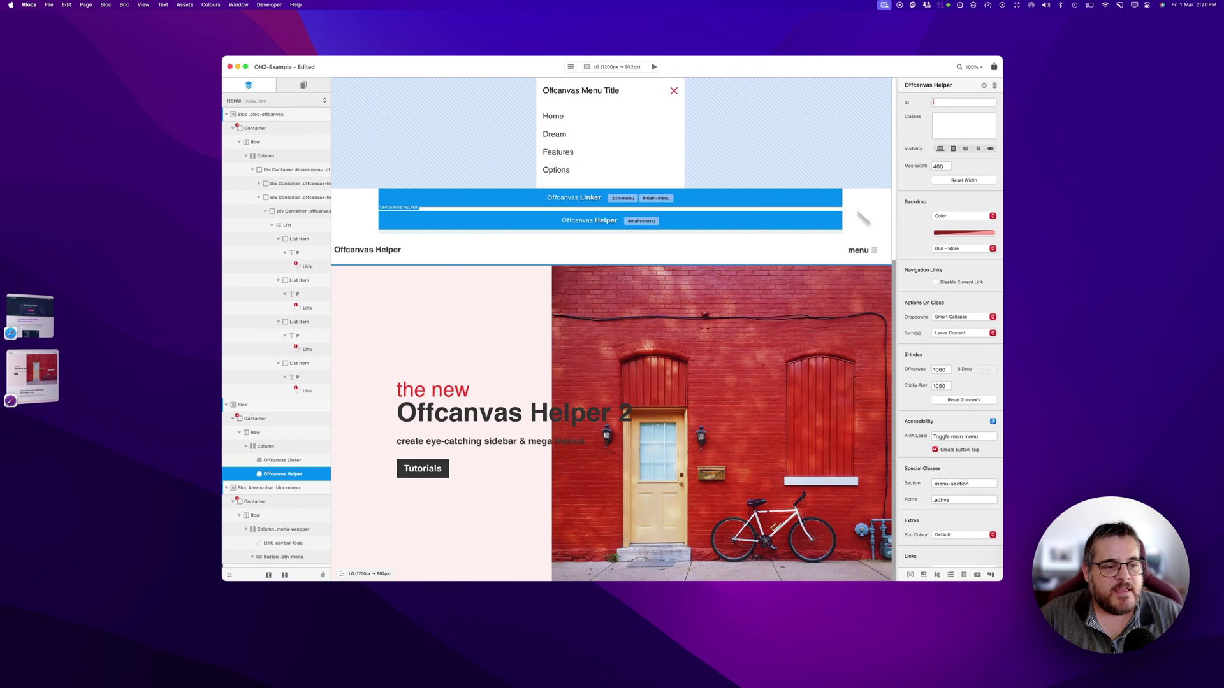
- Set the Offcanvas Helper's backdrop to No Backdrop and check the open menu in the preview
left_click(963, 216)
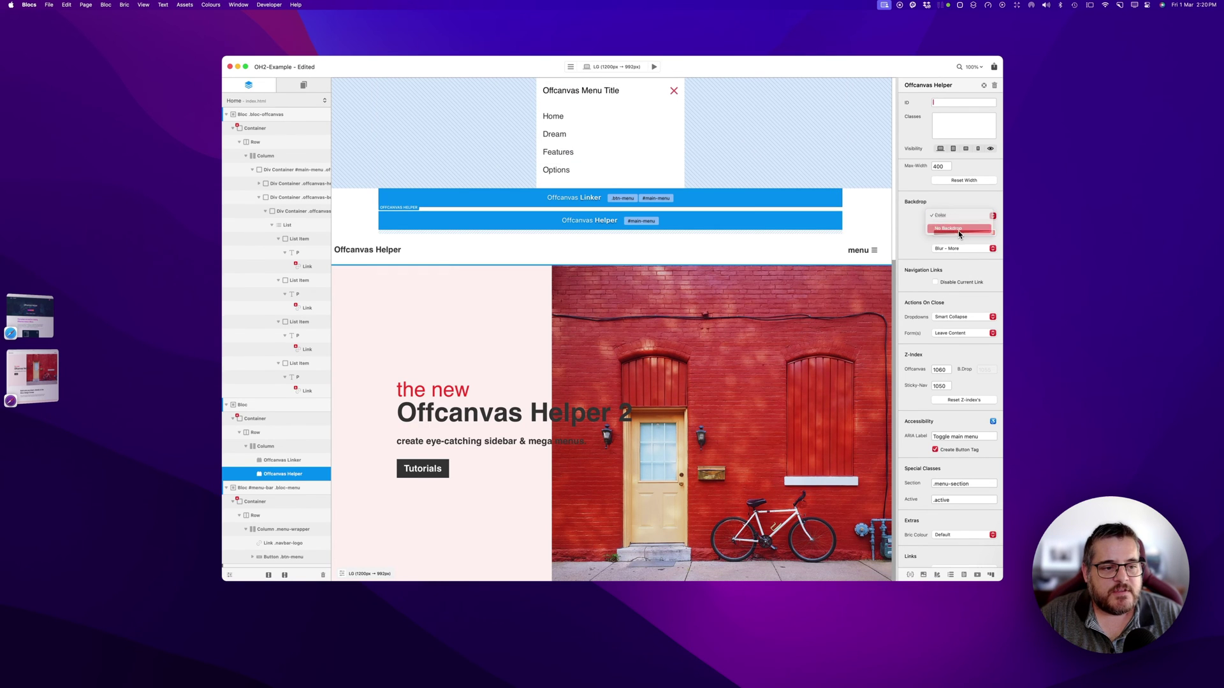
left_click(953, 209)
left_click(655, 66)
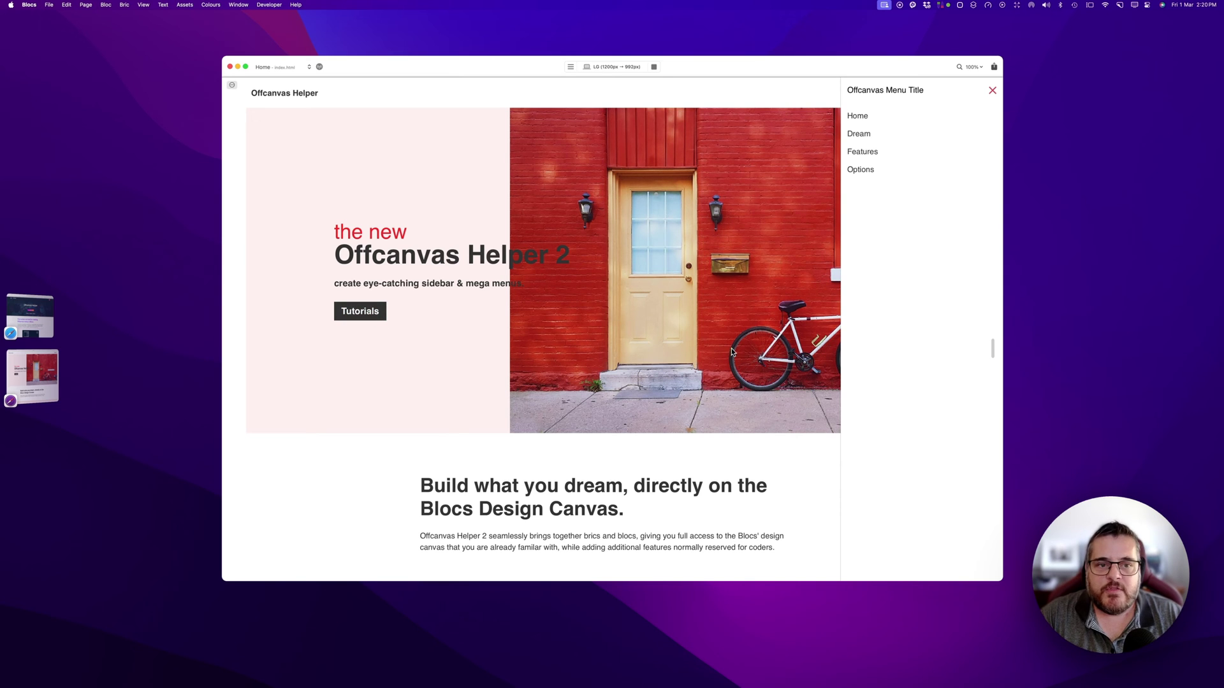
left_click(654, 67)
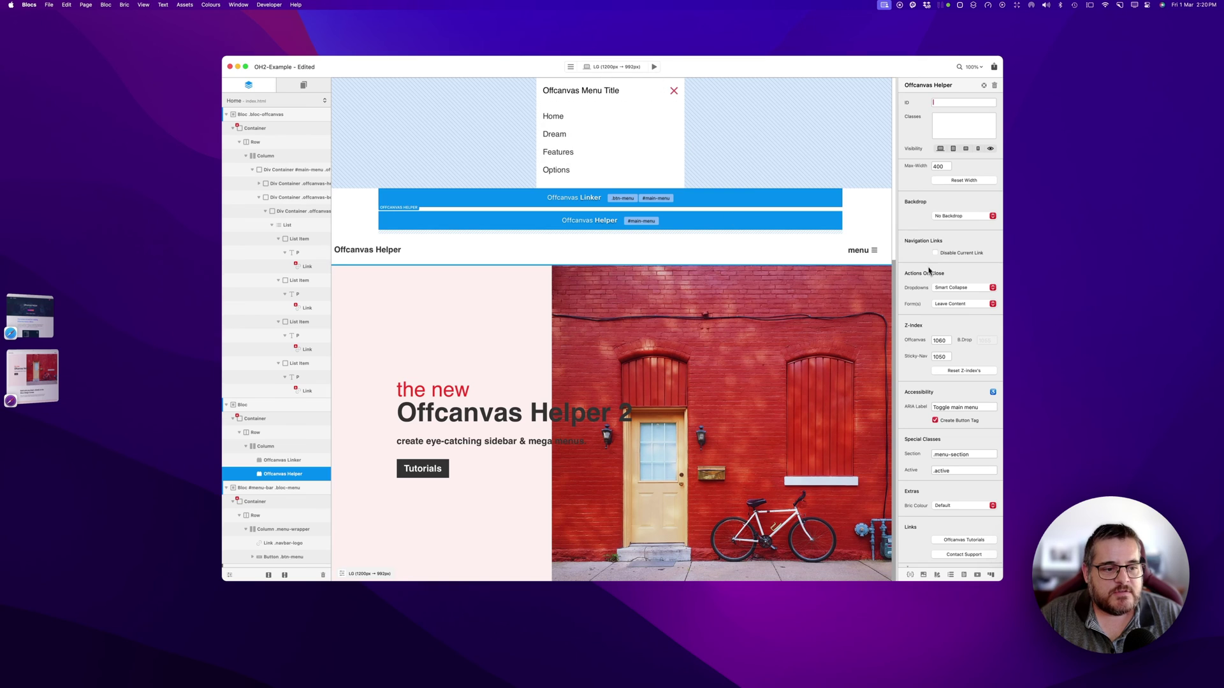
- Enable Allow Page Scrolling and Stay open on ScrollTo ID for the Offcanvas Helper
scroll(932, 281, "up", 4)
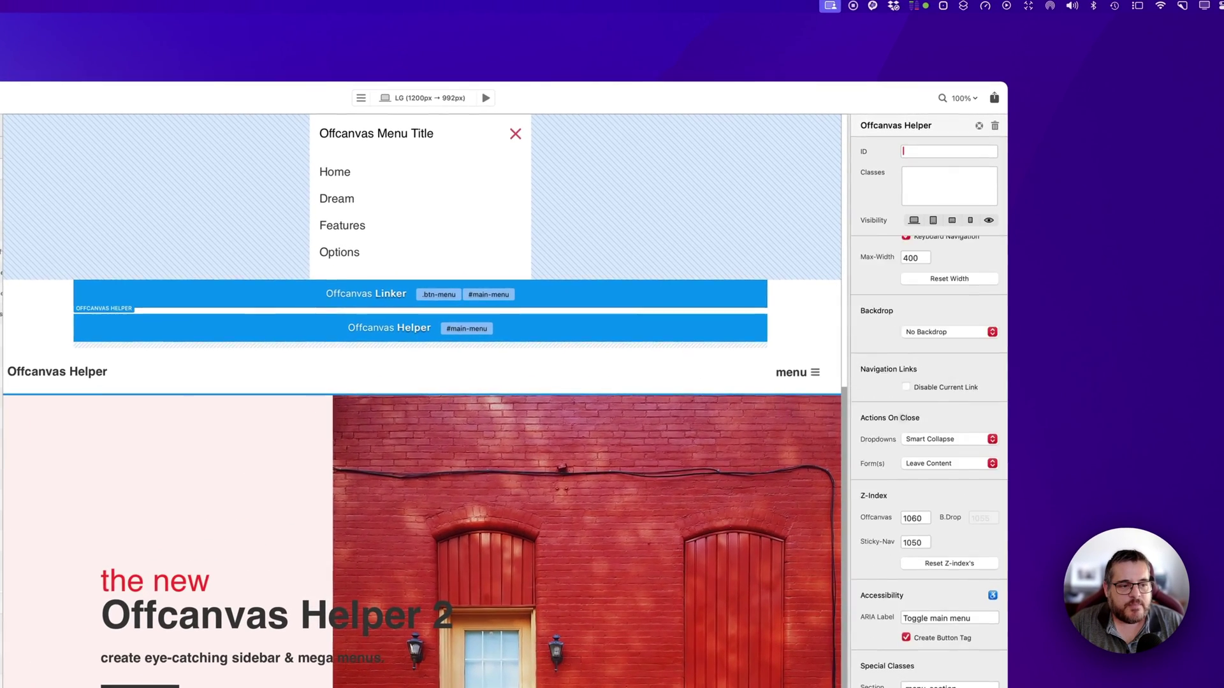
scroll(910, 388, "up", 2)
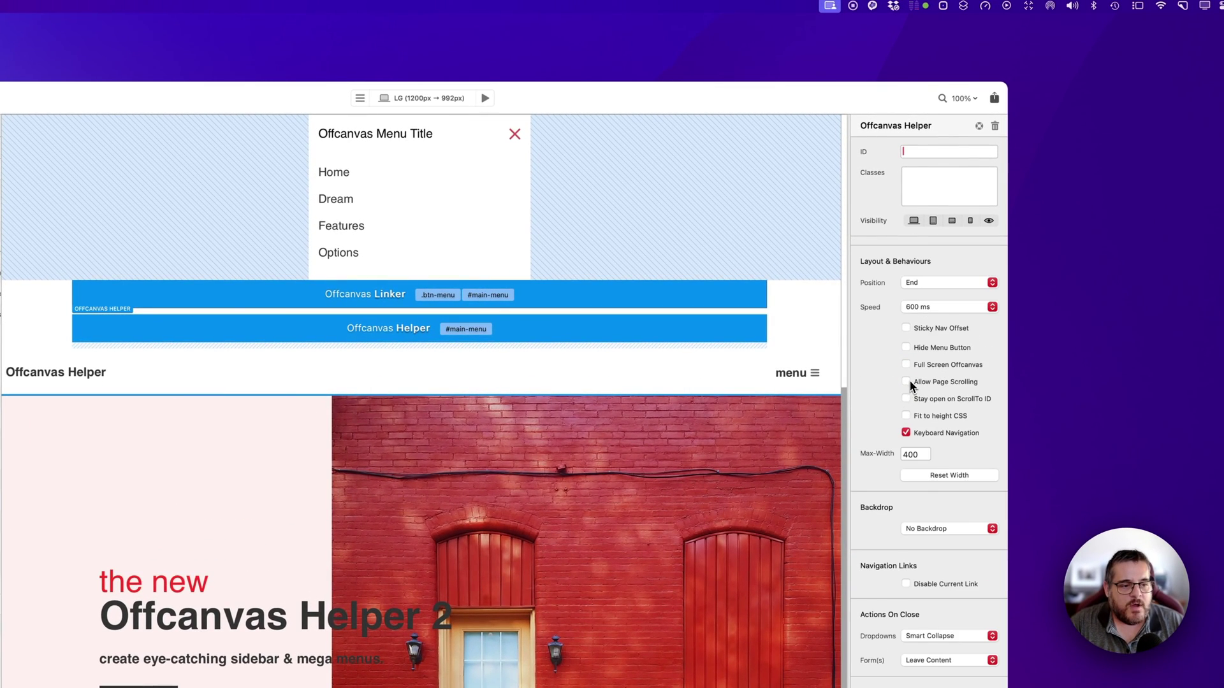
left_click(906, 383)
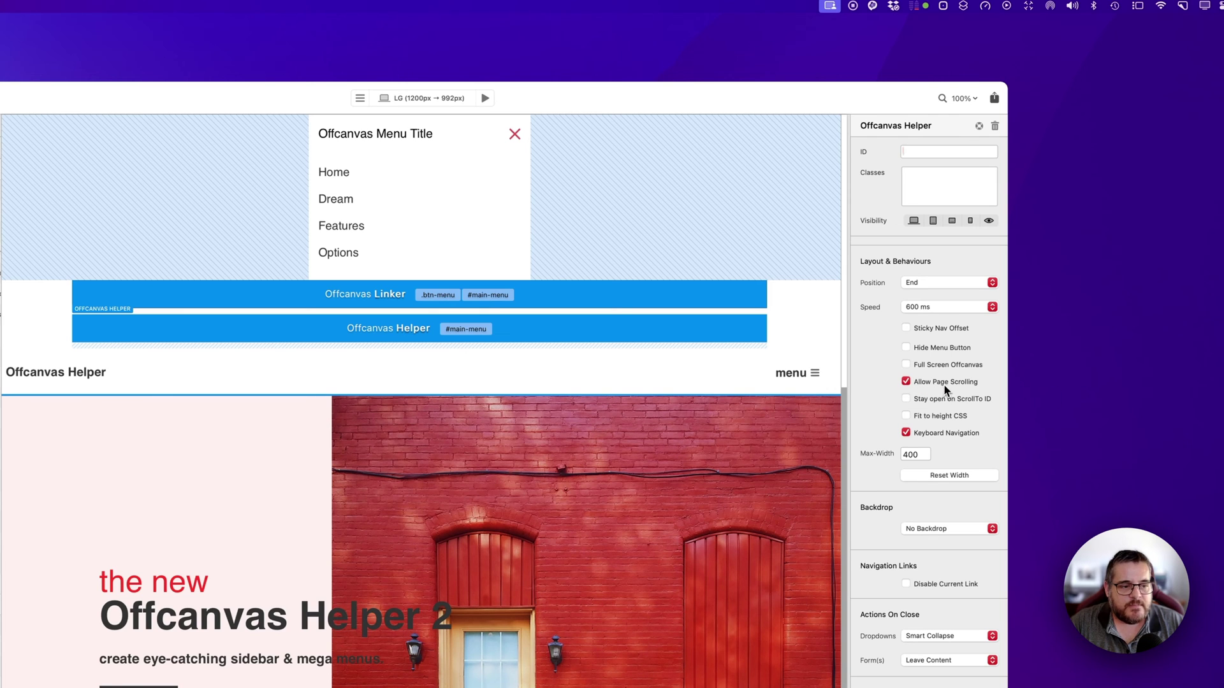
left_click(906, 399)
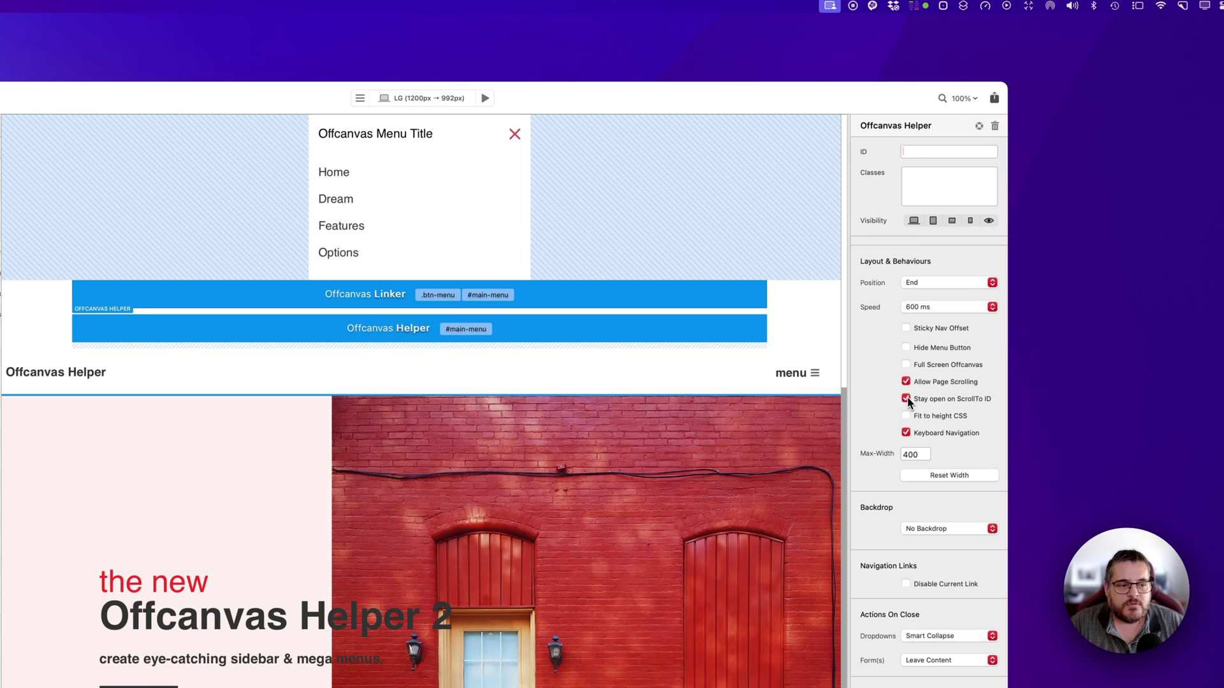
- Preview the page in Safari Technology Preview, reload it, and test scrolling the page with the offcanvas menu open
left_click(485, 98)
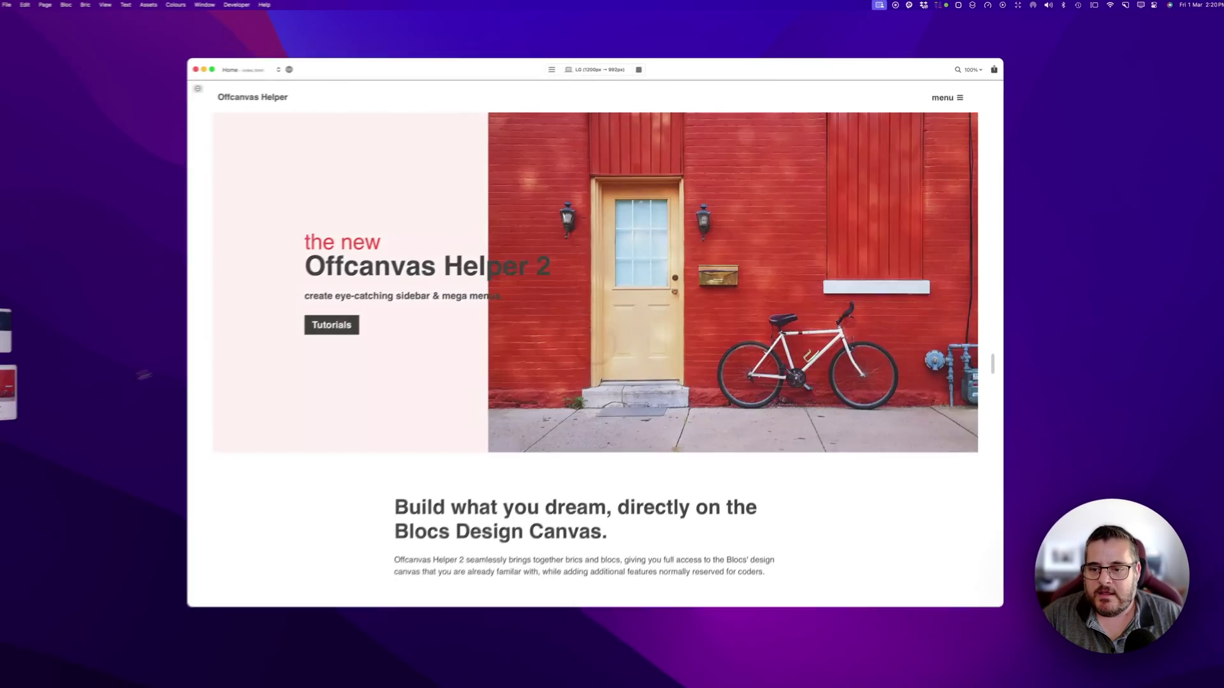
key("super+r")
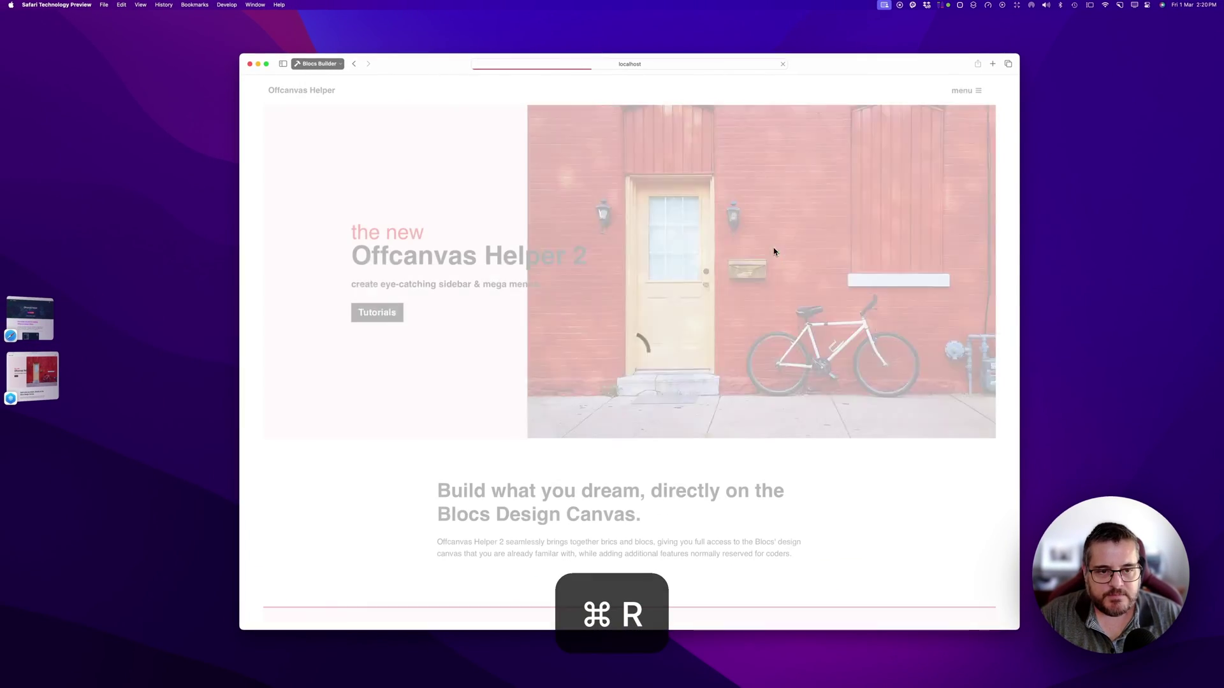
left_click(969, 91)
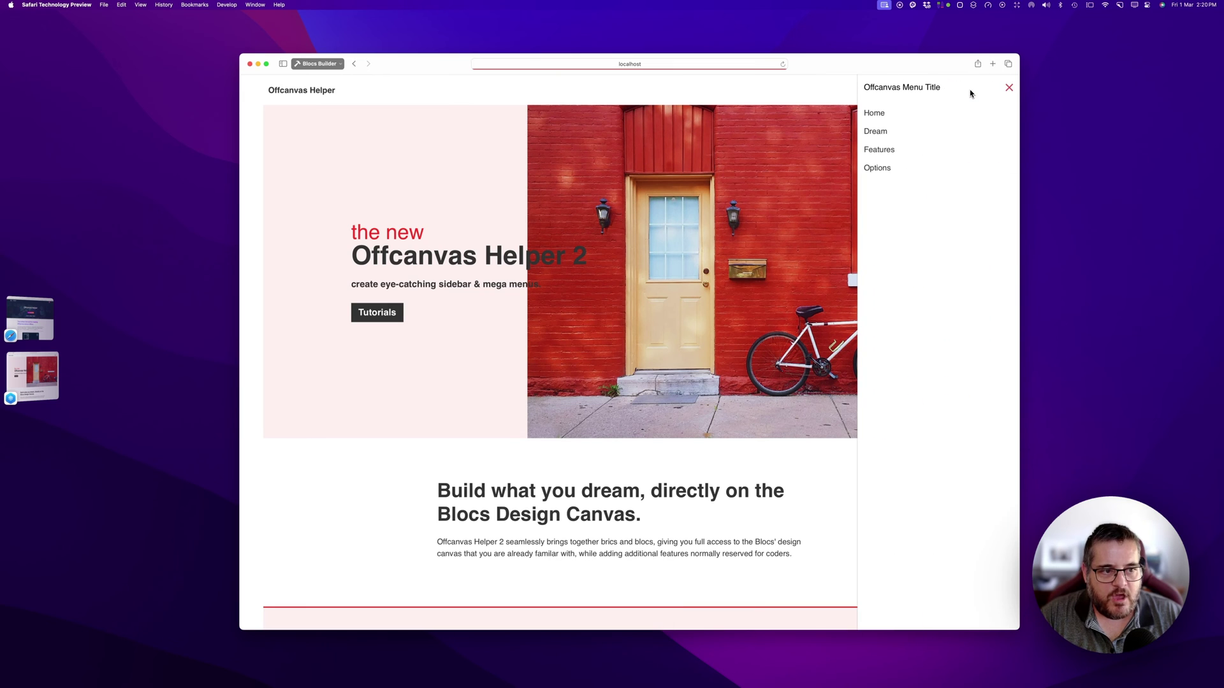
scroll(653, 316, "down", 15)
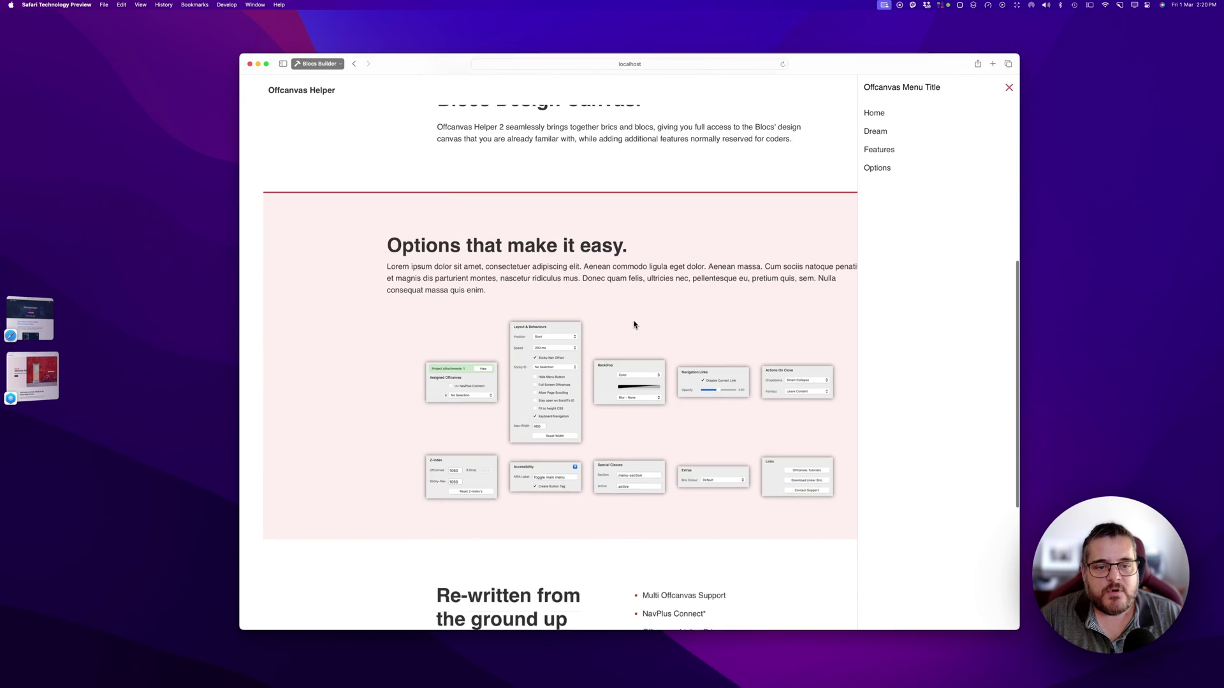
scroll(634, 324, "up", 13)
scroll(633, 325, "up", 2)
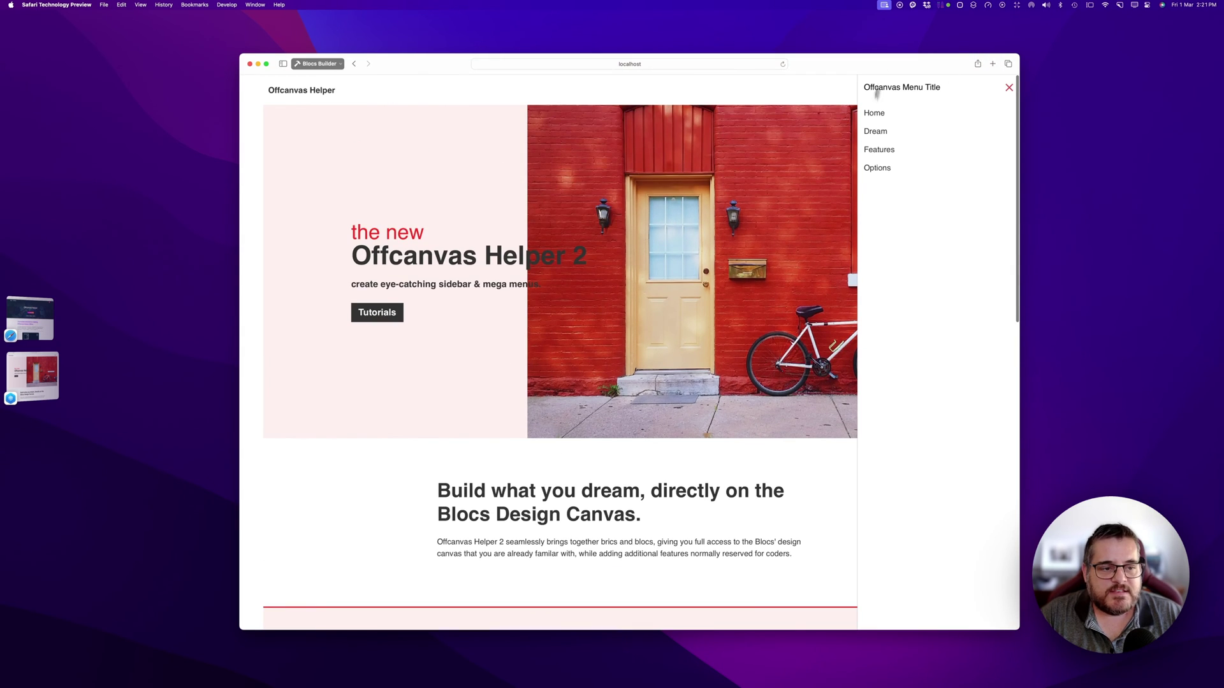
- Test the offcanvas menu's Dream and Features links in the browser, scroll back up the page and close the menu
left_click(877, 132)
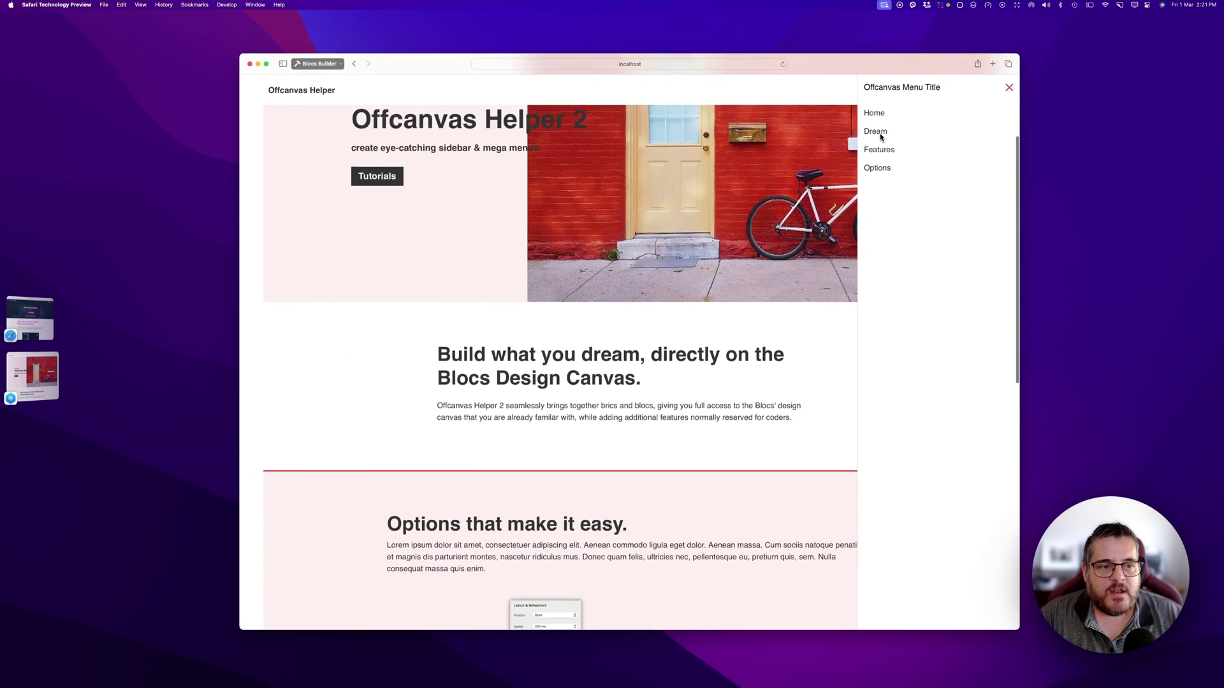
left_click(881, 151)
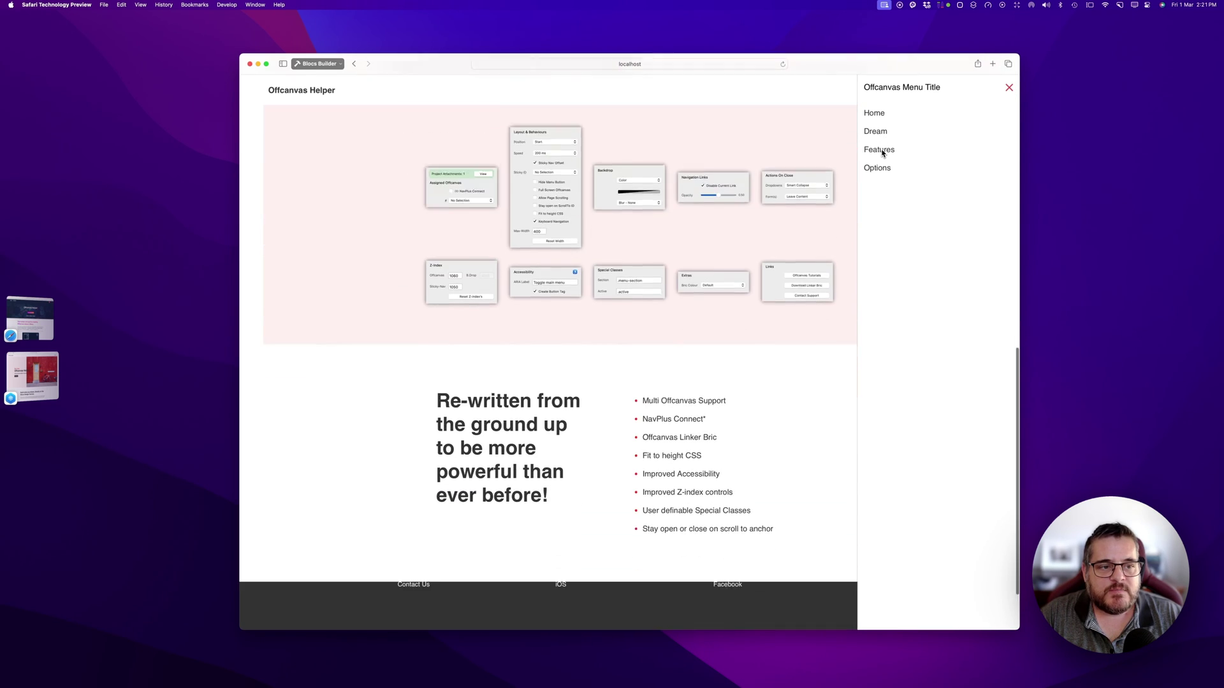
left_click(879, 133)
scroll(880, 135, "up", 6)
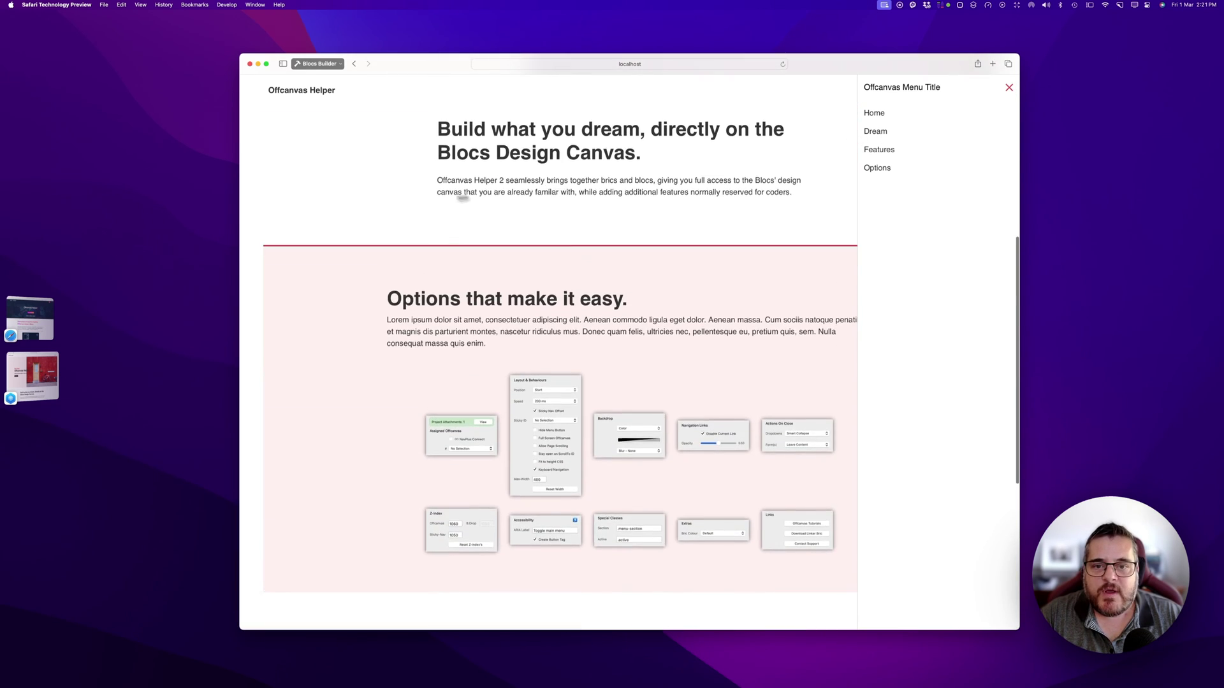
left_click(1009, 88)
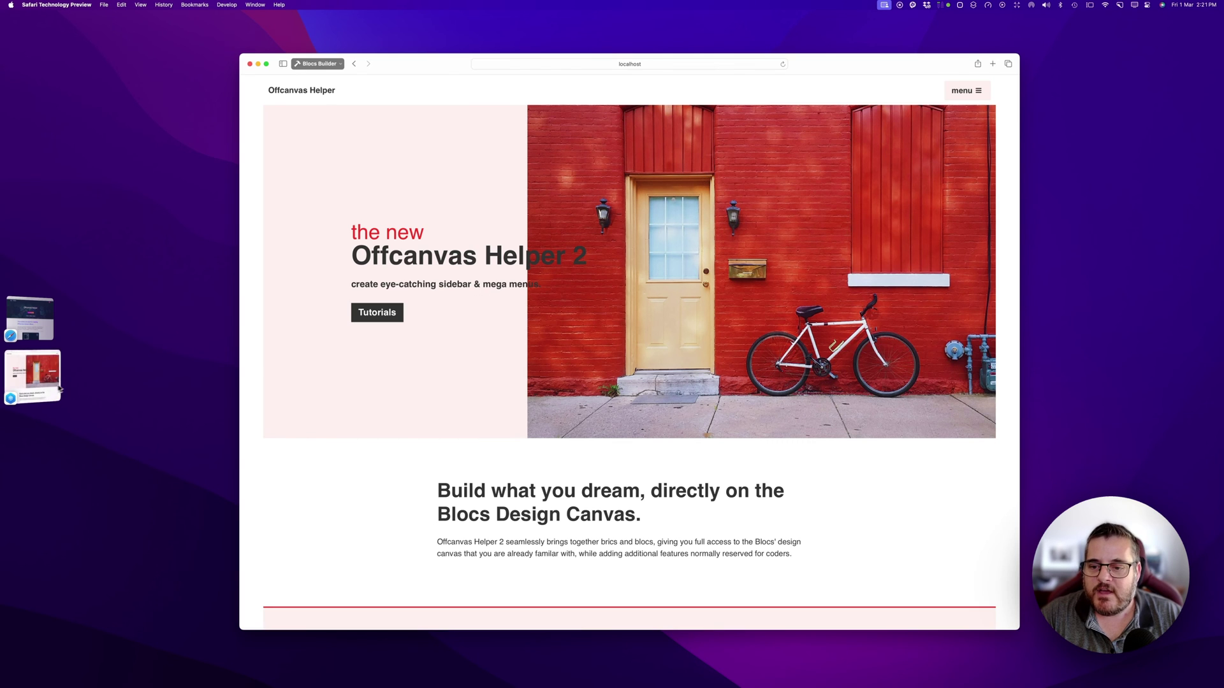
- Switch back to Blocs, leave the preview and turn on Disable Current Link for the Offcanvas Helper
left_click(36, 373)
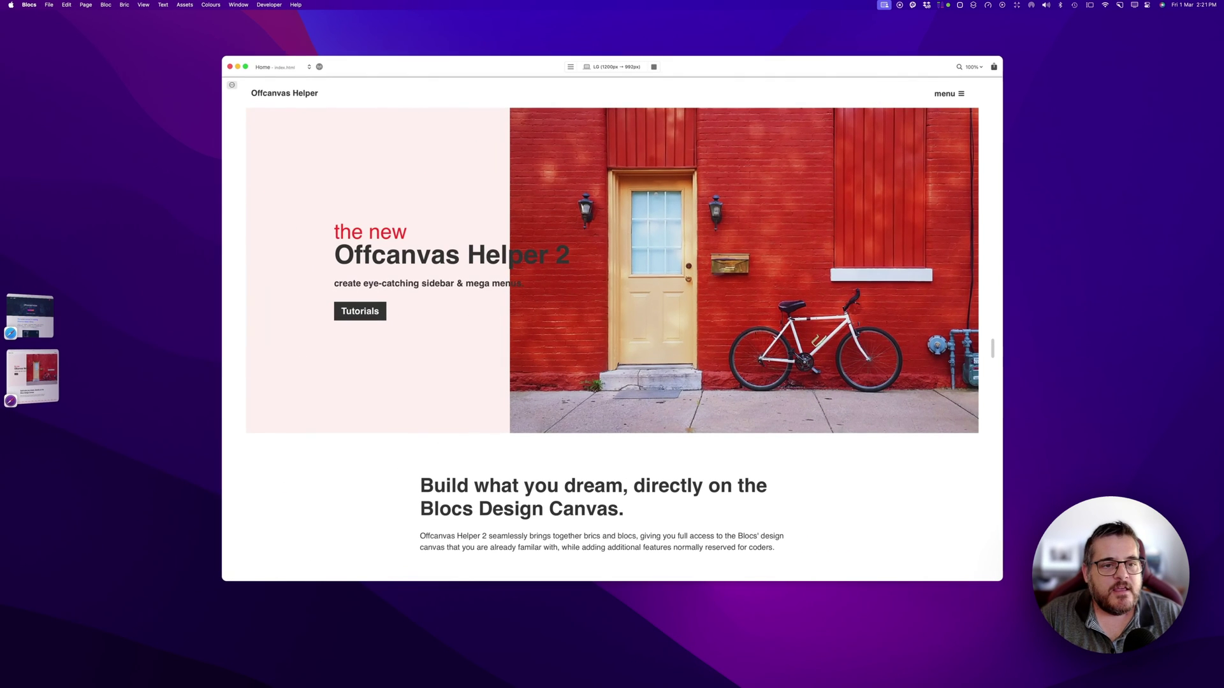
left_click(654, 66)
scroll(929, 354, "down", 4)
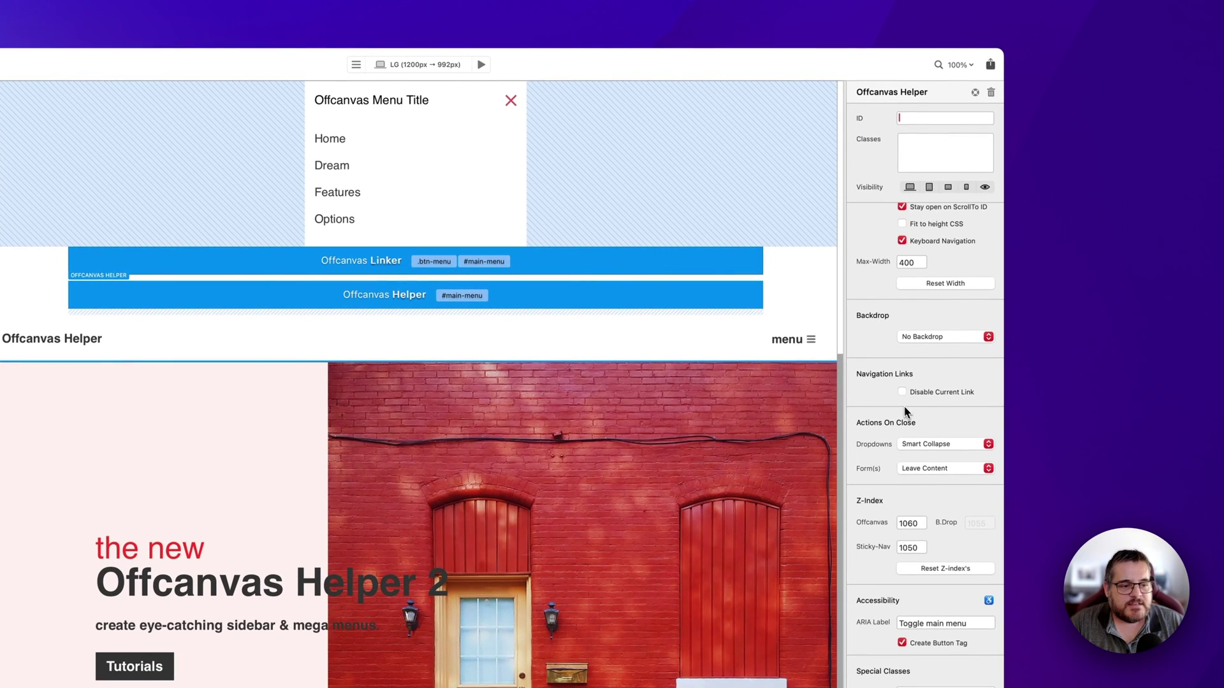
scroll(897, 408, "down", 1)
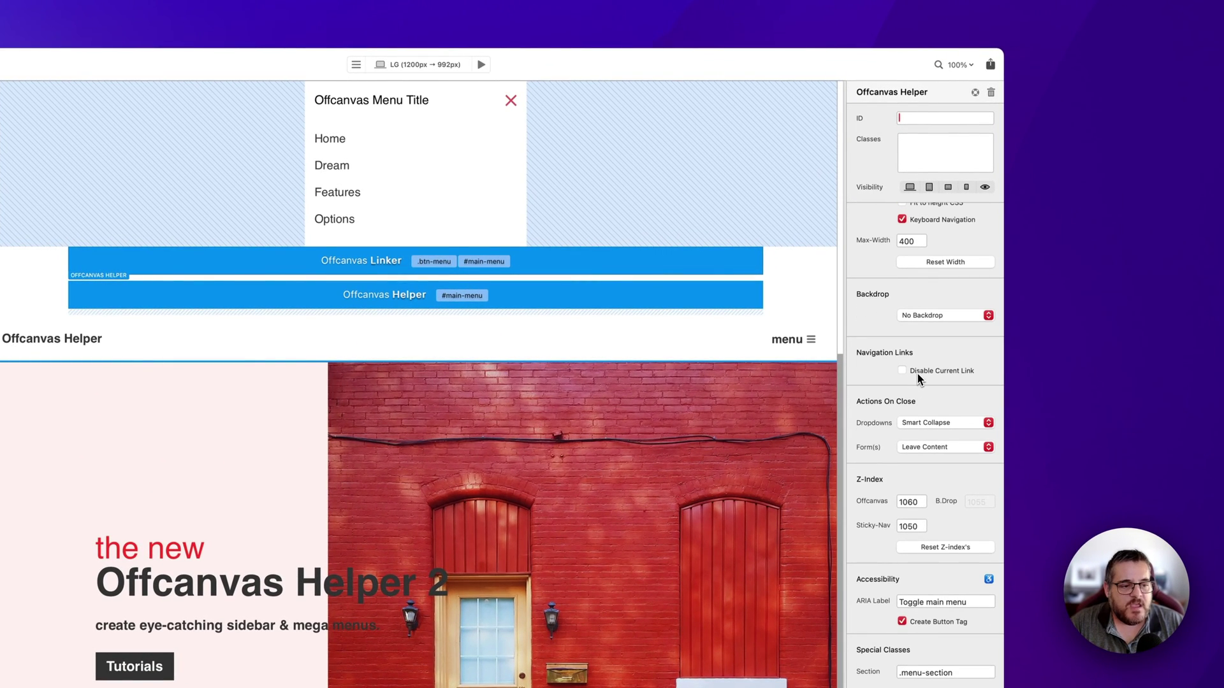
left_click(916, 373)
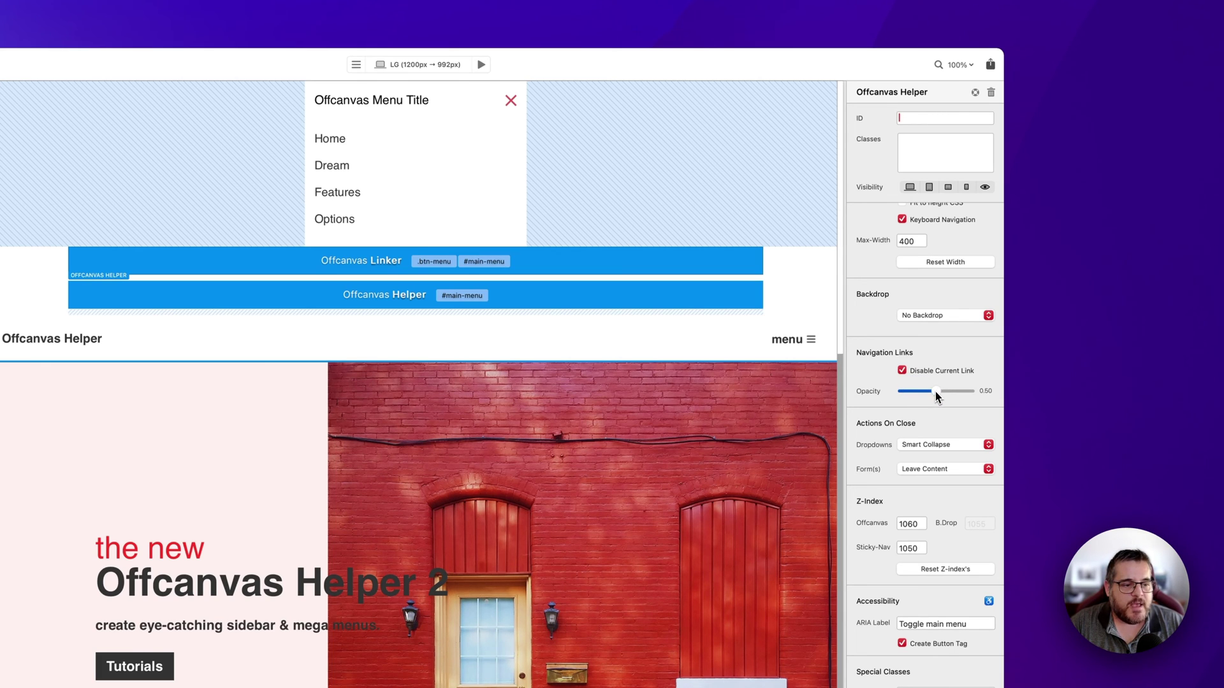
- Check the current page's link in the open offcanvas menu, in the Blocs preview and in Safari Technology Preview after a reload
left_click(481, 65)
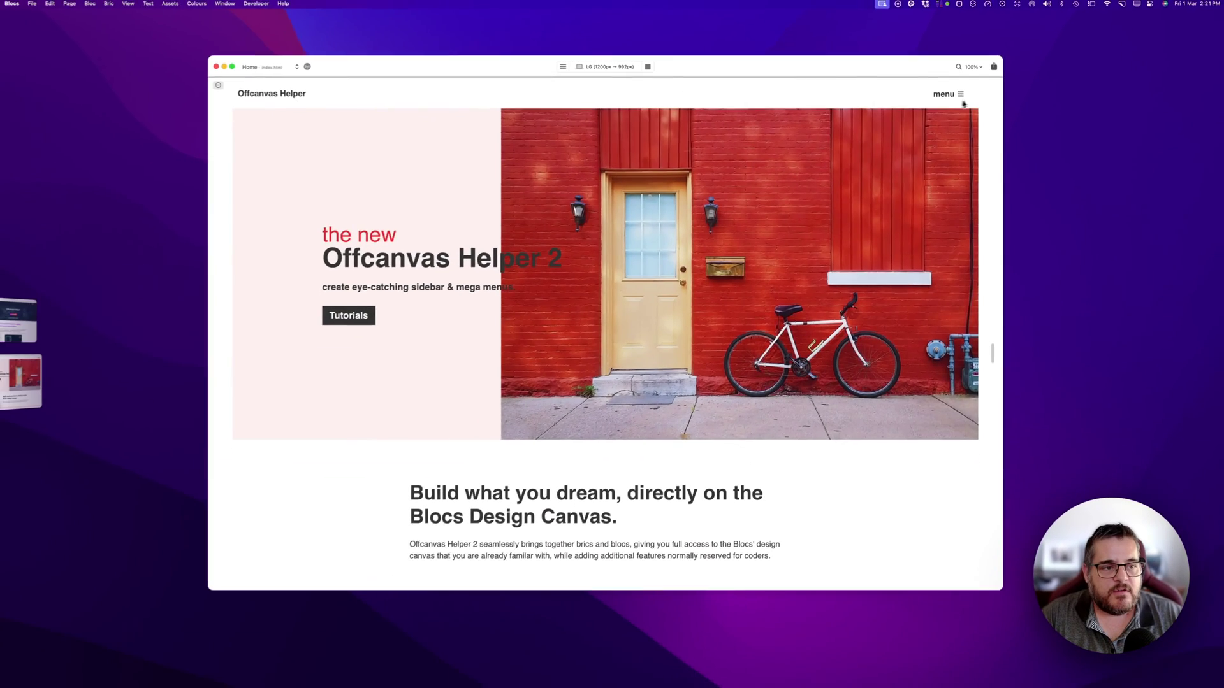
left_click(958, 96)
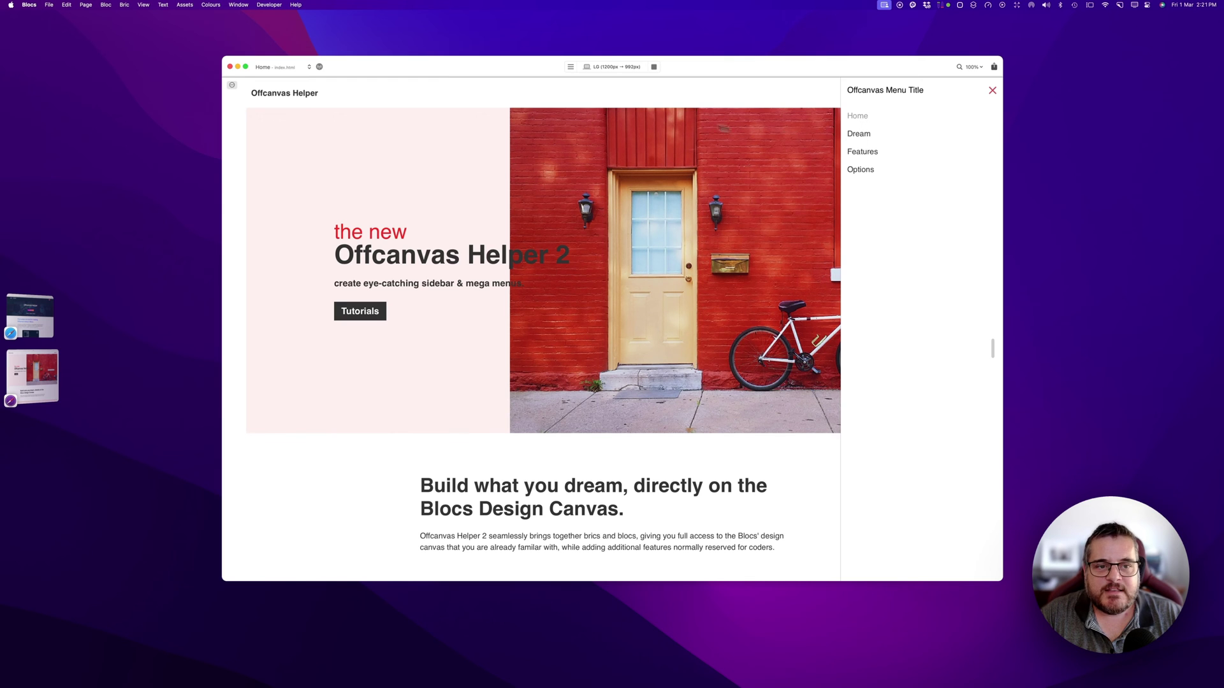
left_click(32, 376)
key("super+r")
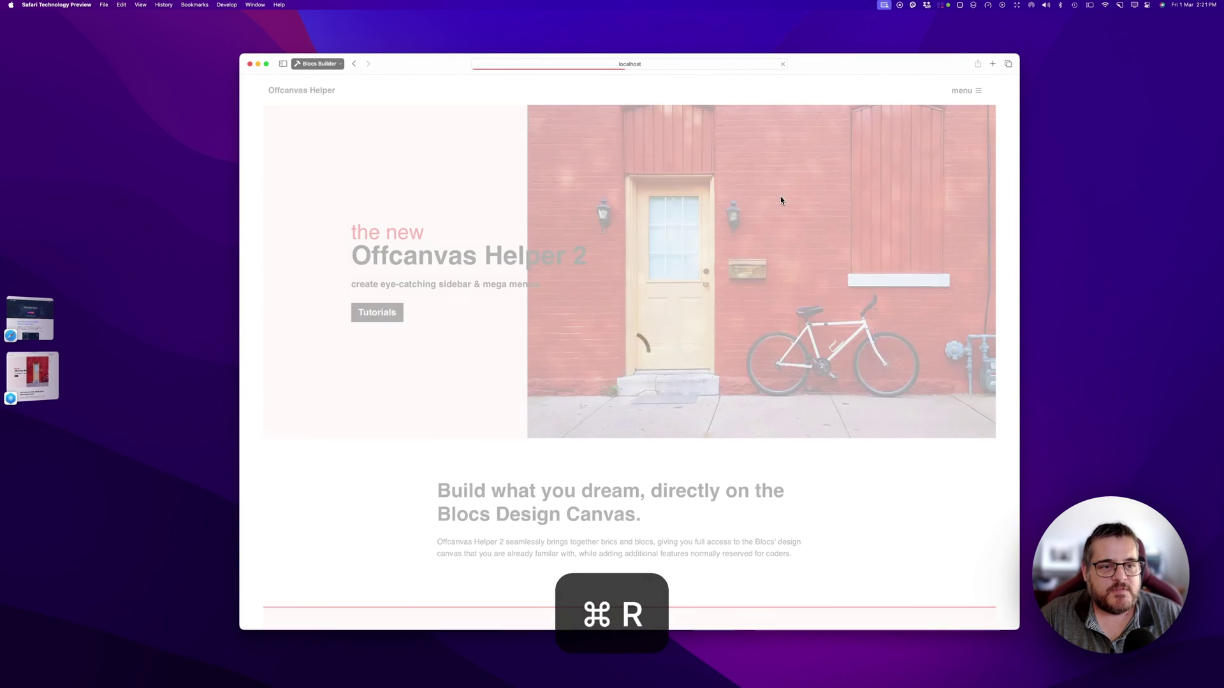
left_click(962, 91)
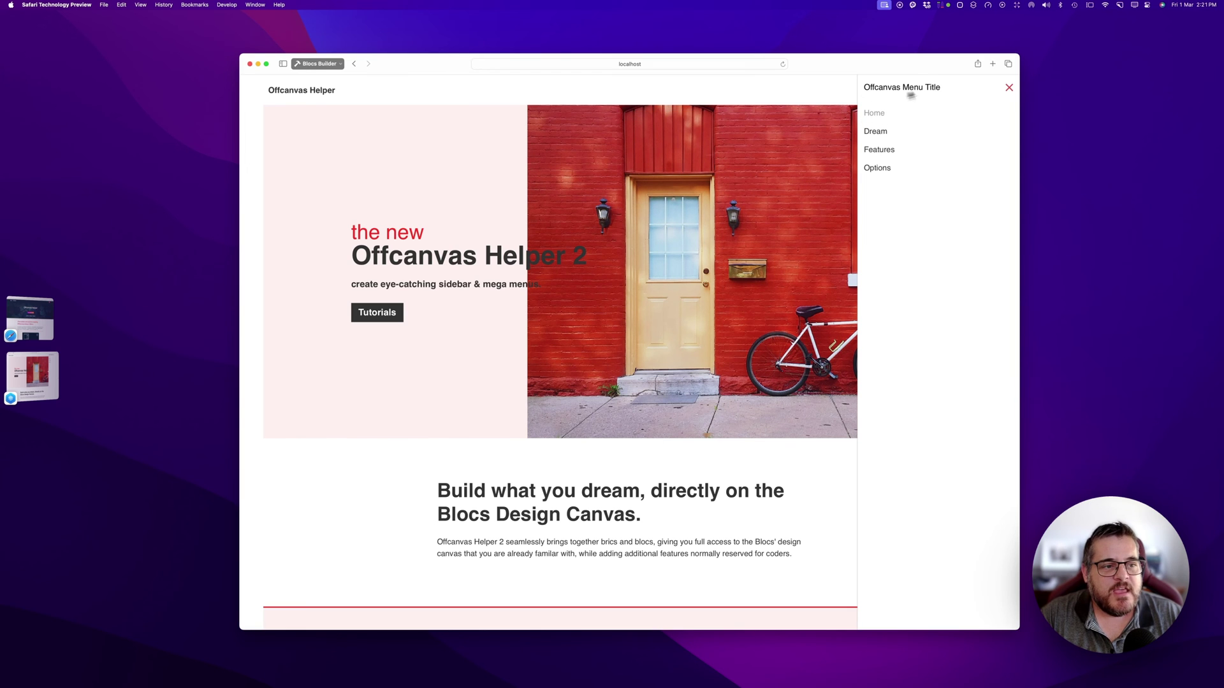
left_click(1007, 88)
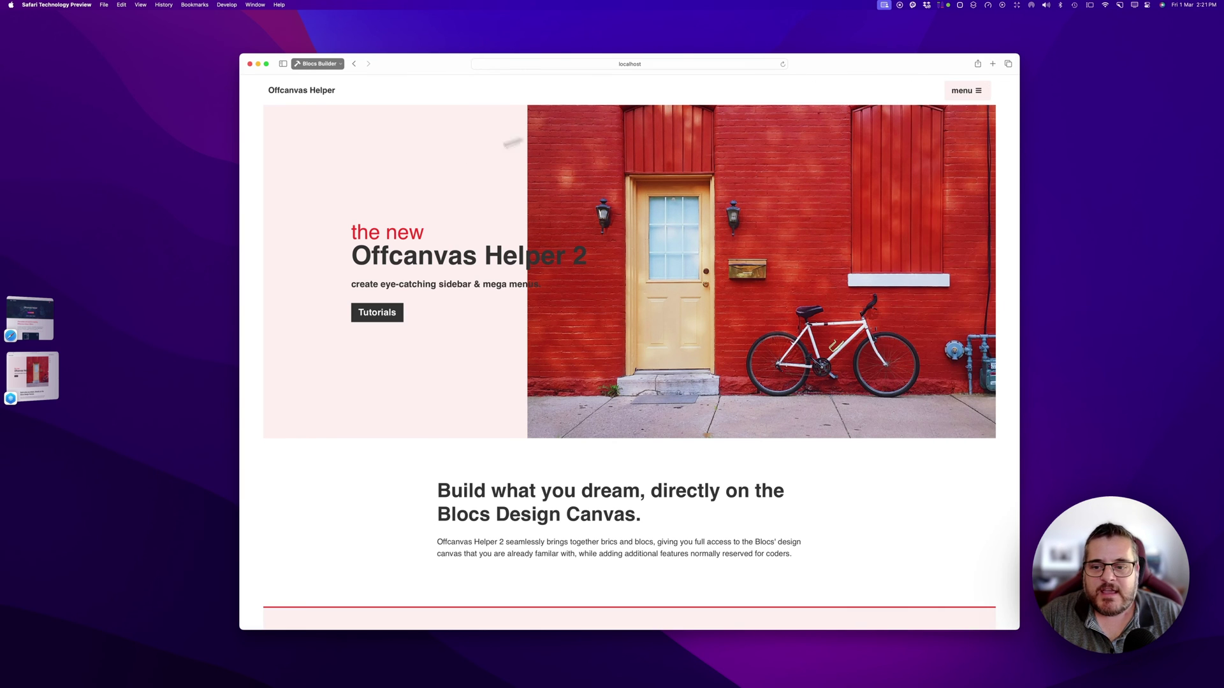
- Return to Blocs, leave the preview and turn off Disable Current Link for the Offcanvas Helper
left_click(32, 376)
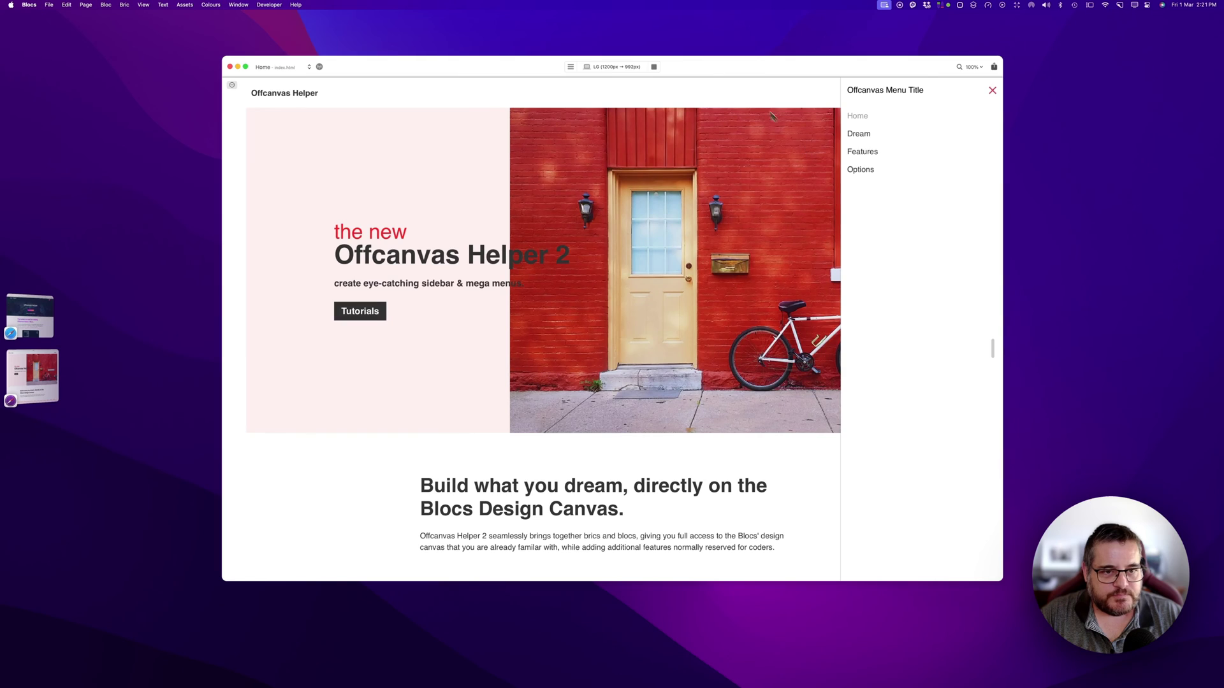
left_click(652, 67)
left_click(935, 271)
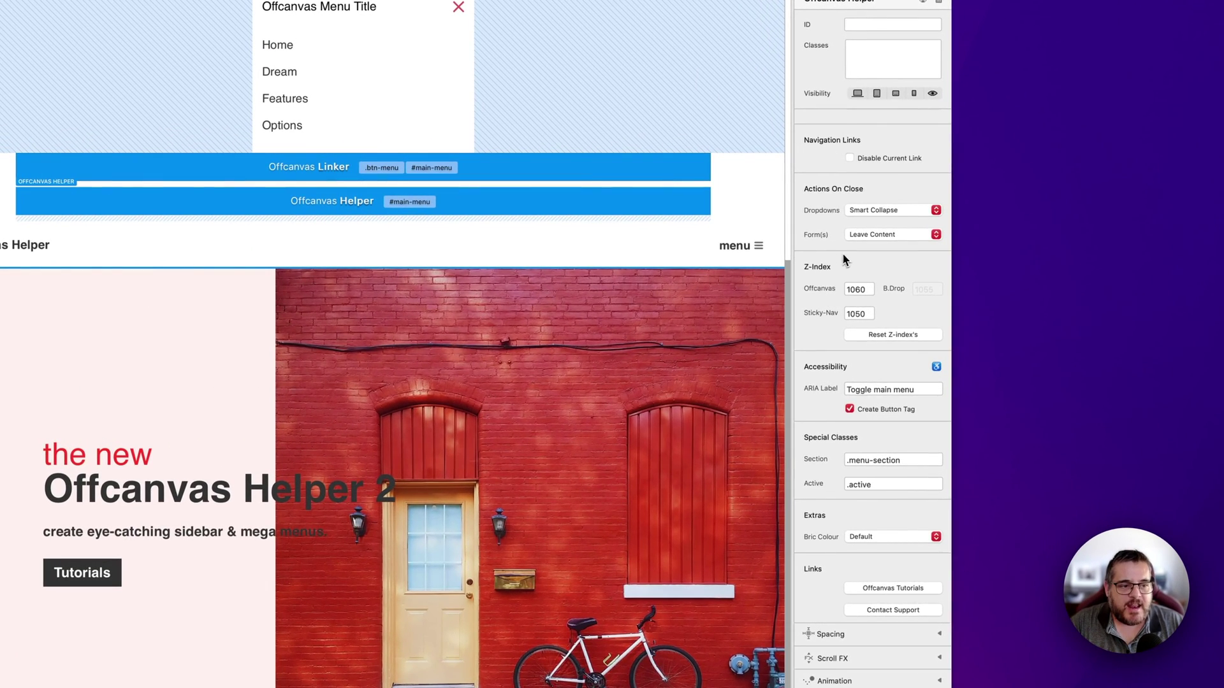
- Review the Dropdowns and Form(s) choices under the Offcanvas Helper's Actions On Close settings
scroll(835, 261, "down", 1)
left_click(871, 194)
left_click(872, 200)
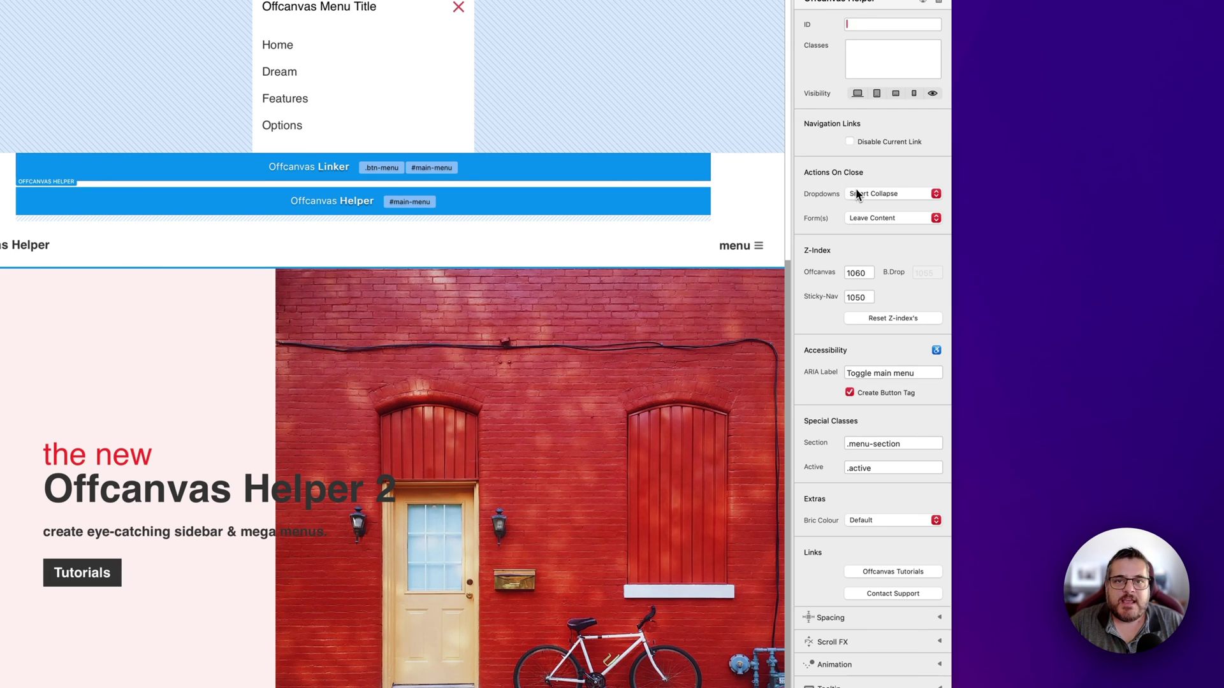
left_click(863, 220)
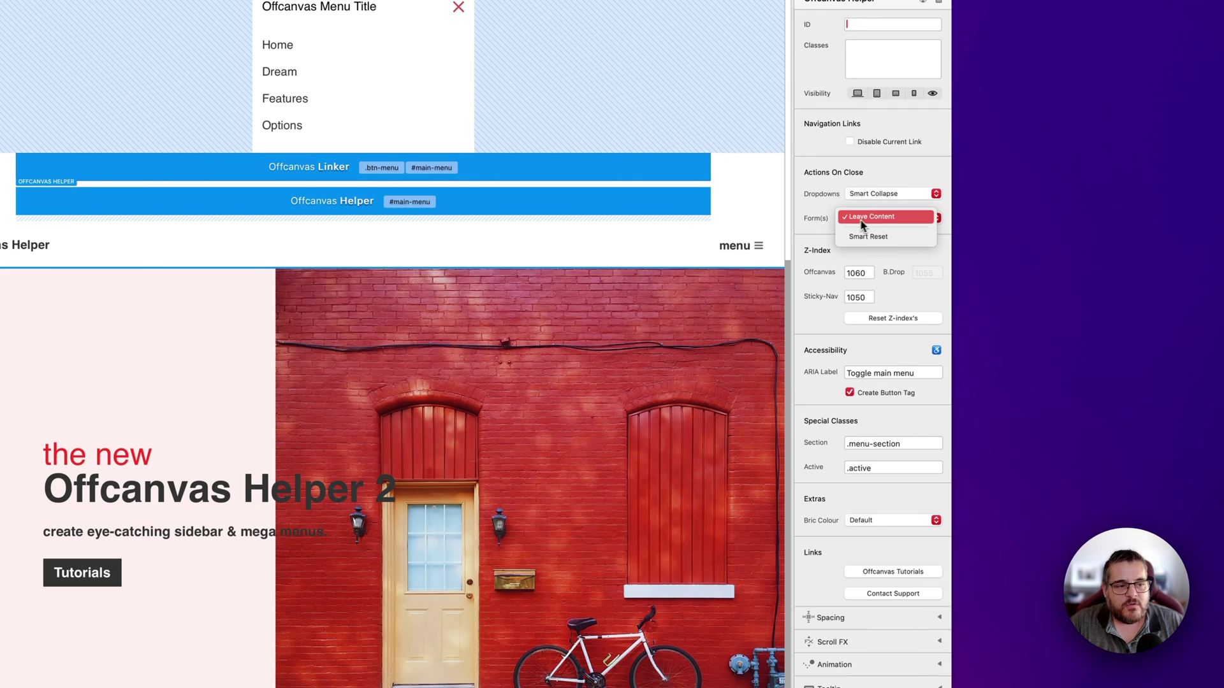
left_click(824, 223)
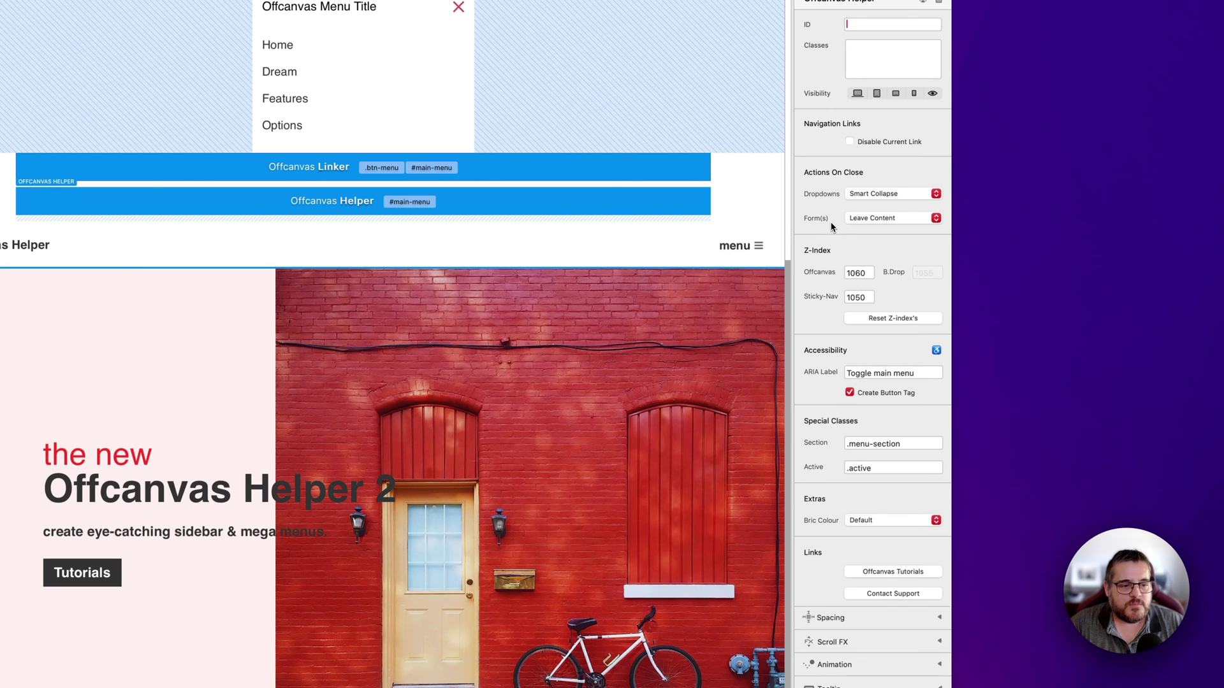
- Try Z-index values of 1070, 1080 and 1045 for the offcanvas
scroll(831, 223, "down", 3)
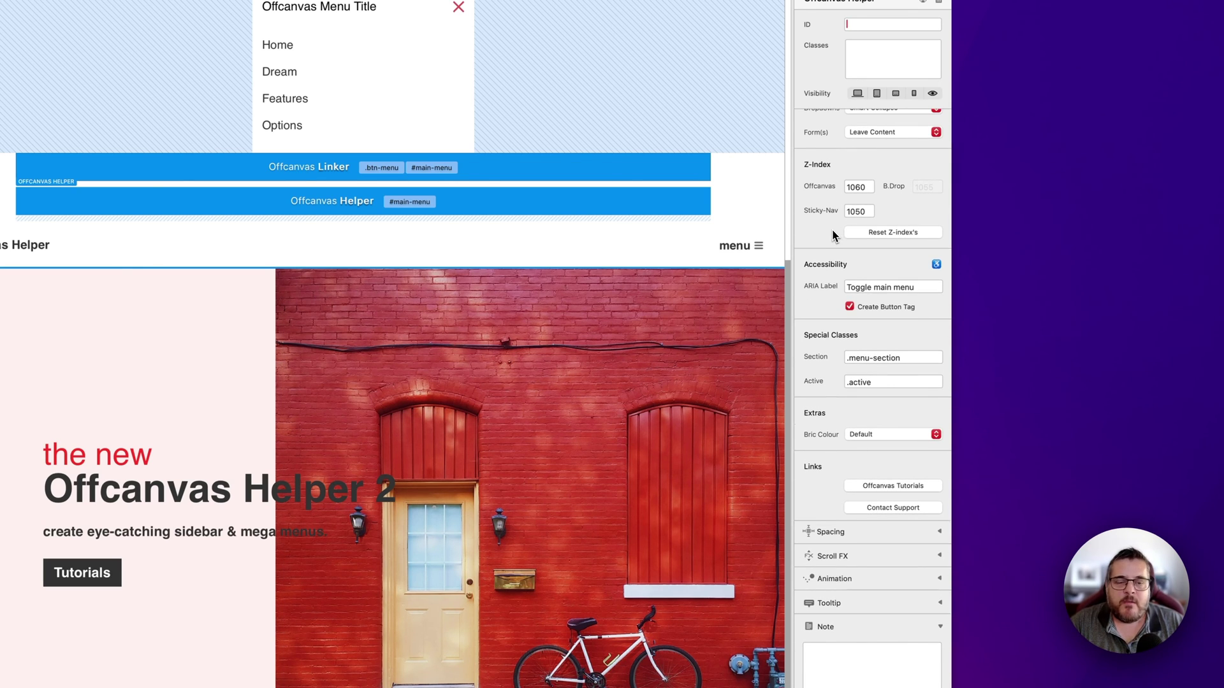
scroll(831, 230, "up", 1)
scroll(828, 180, "up", 1)
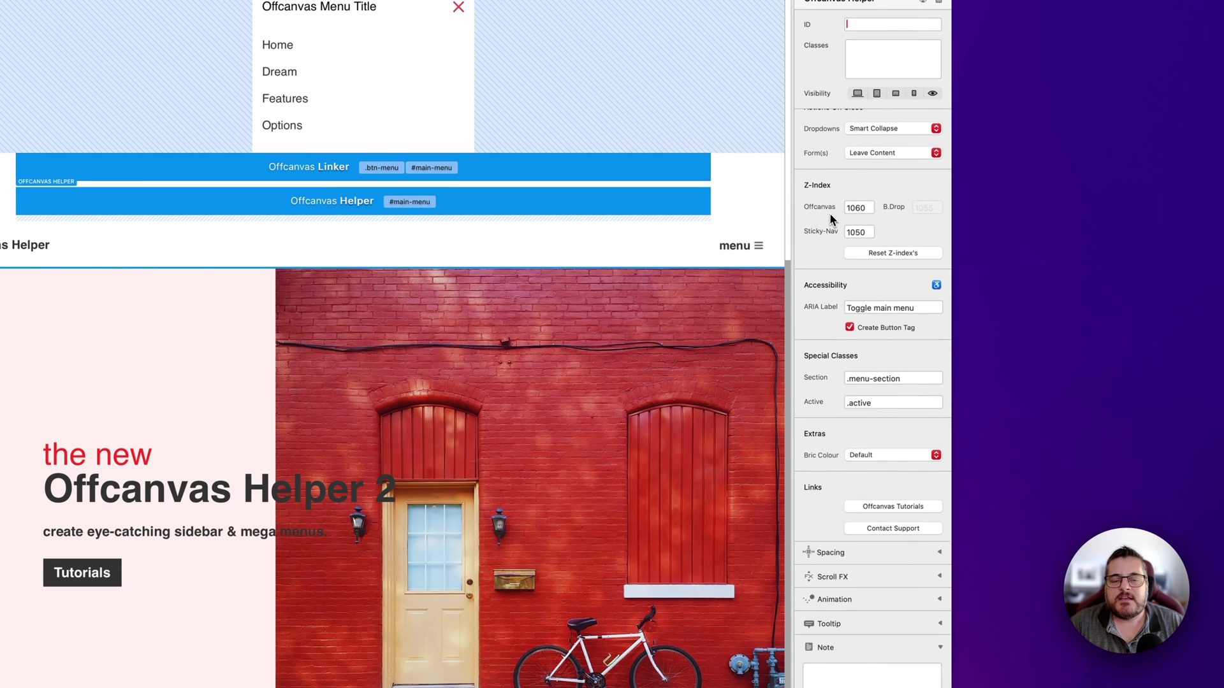
scroll(840, 233, "down", 1)
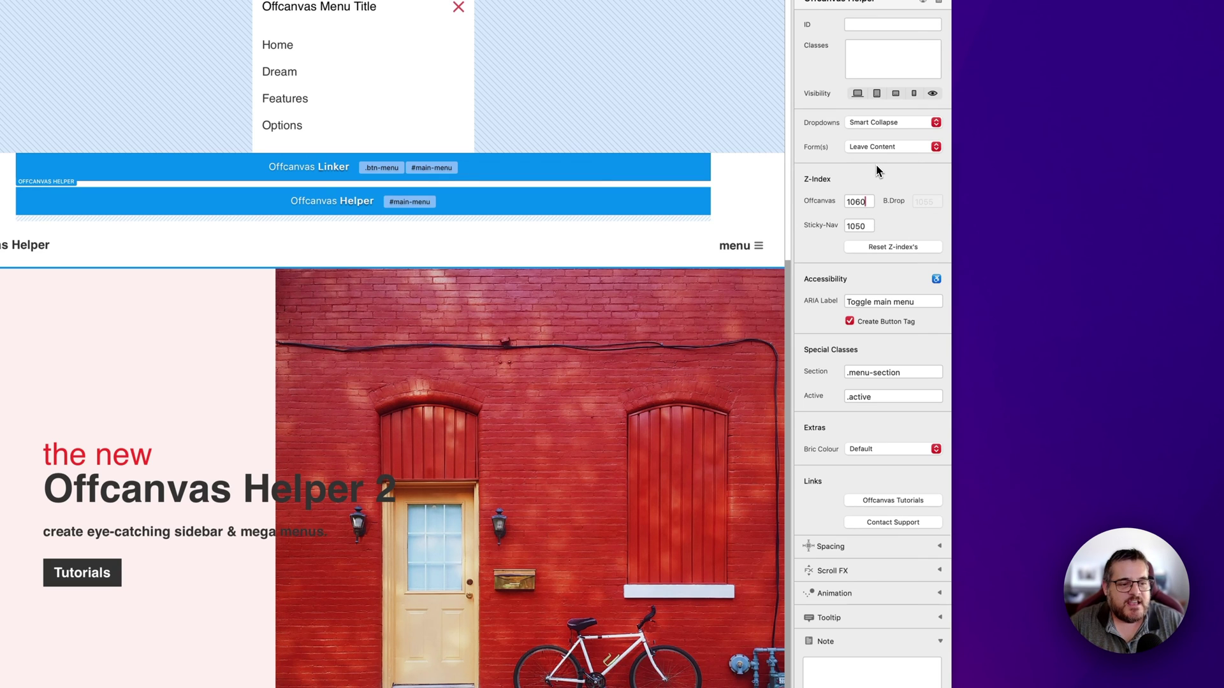
key("BackSpace")
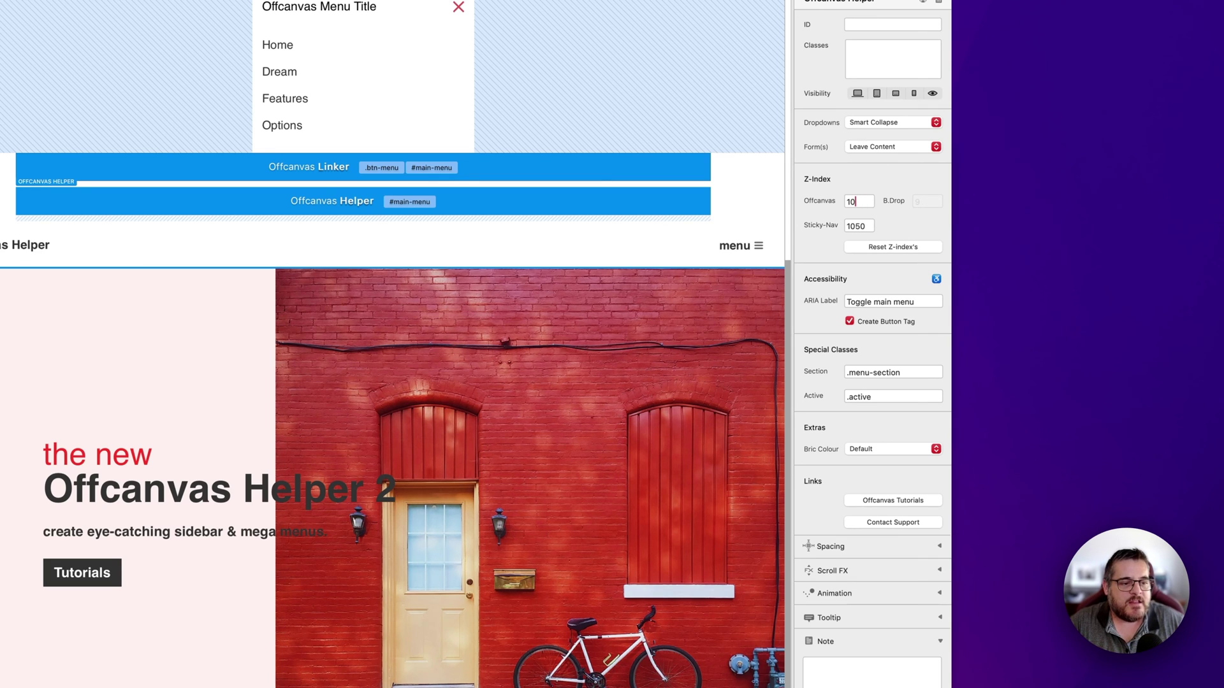
type("70")
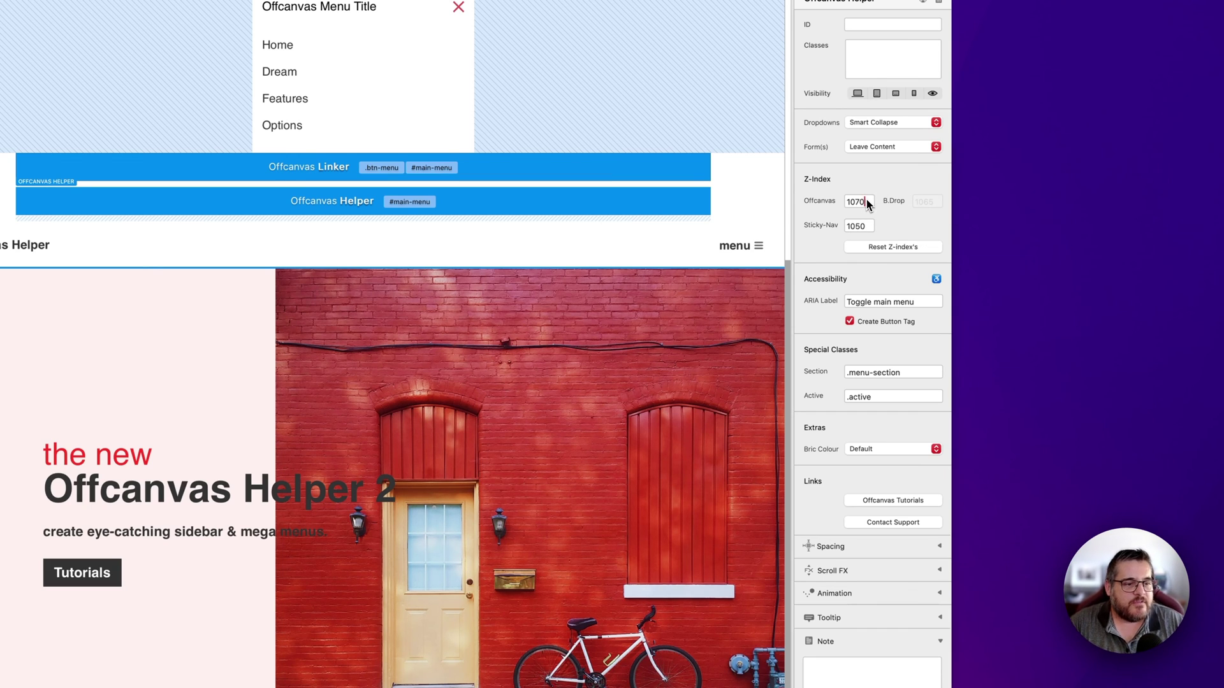
key("BackSpace")
type("80")
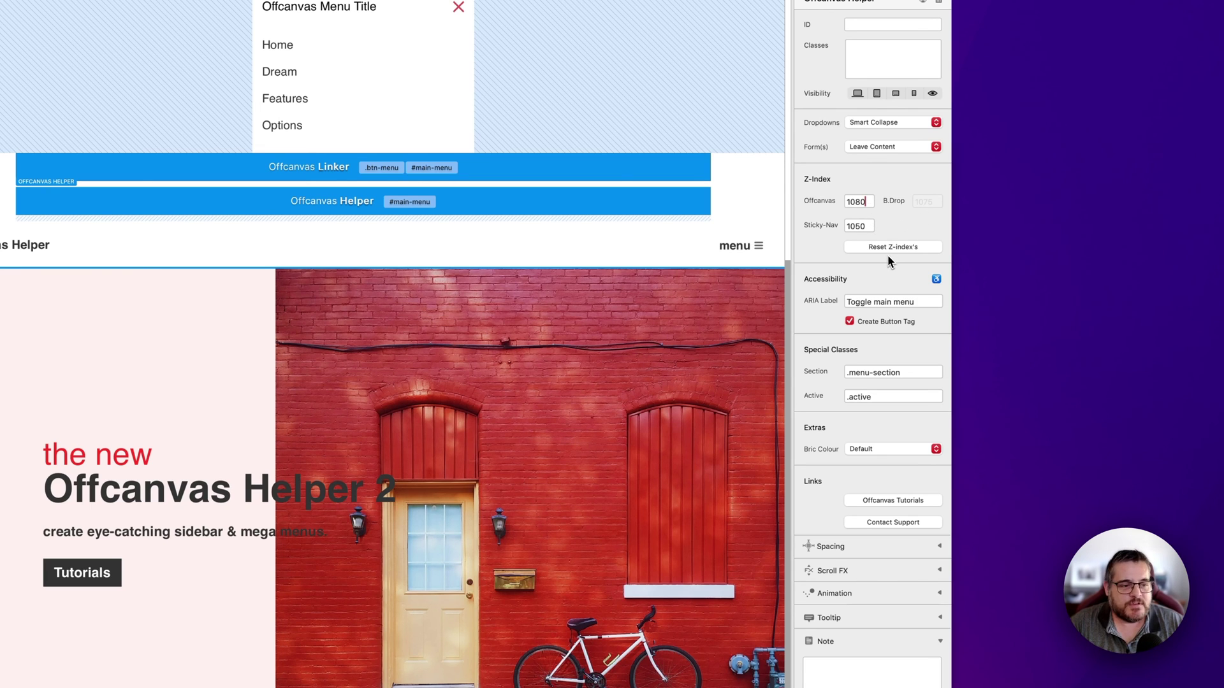
key("BackSpace")
key("BackSpace")
type("45")
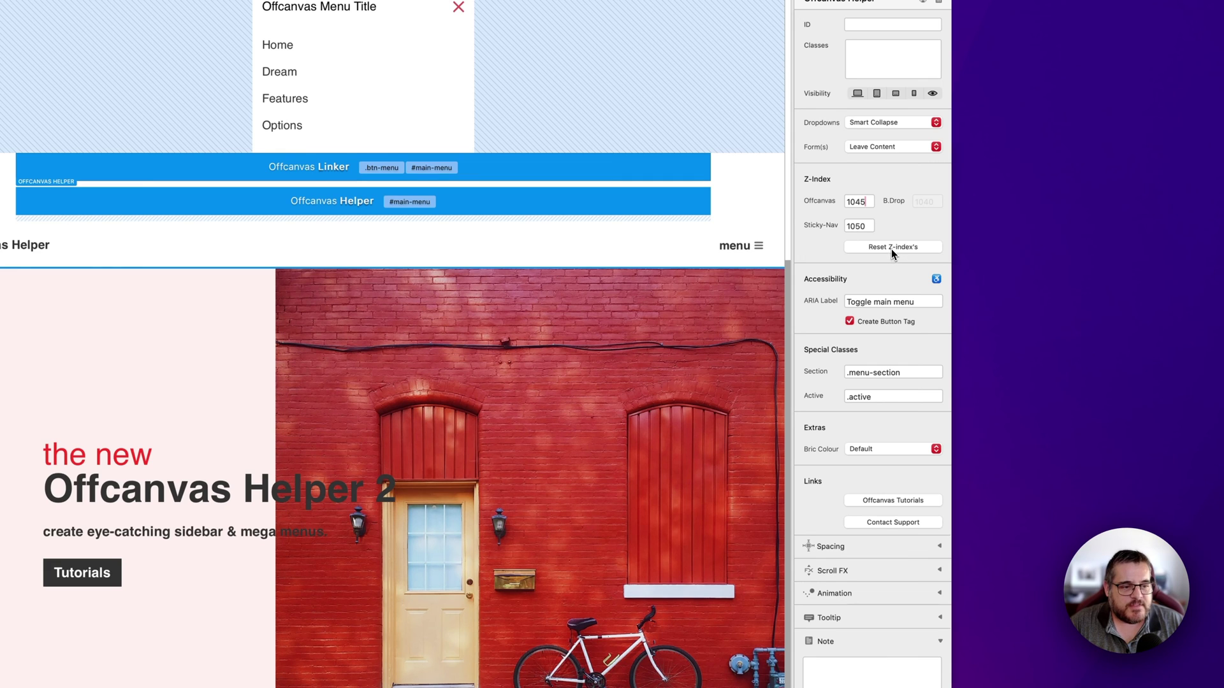
- Set the offcanvas Z-index back to 1060
scroll(847, 283, "down", 1)
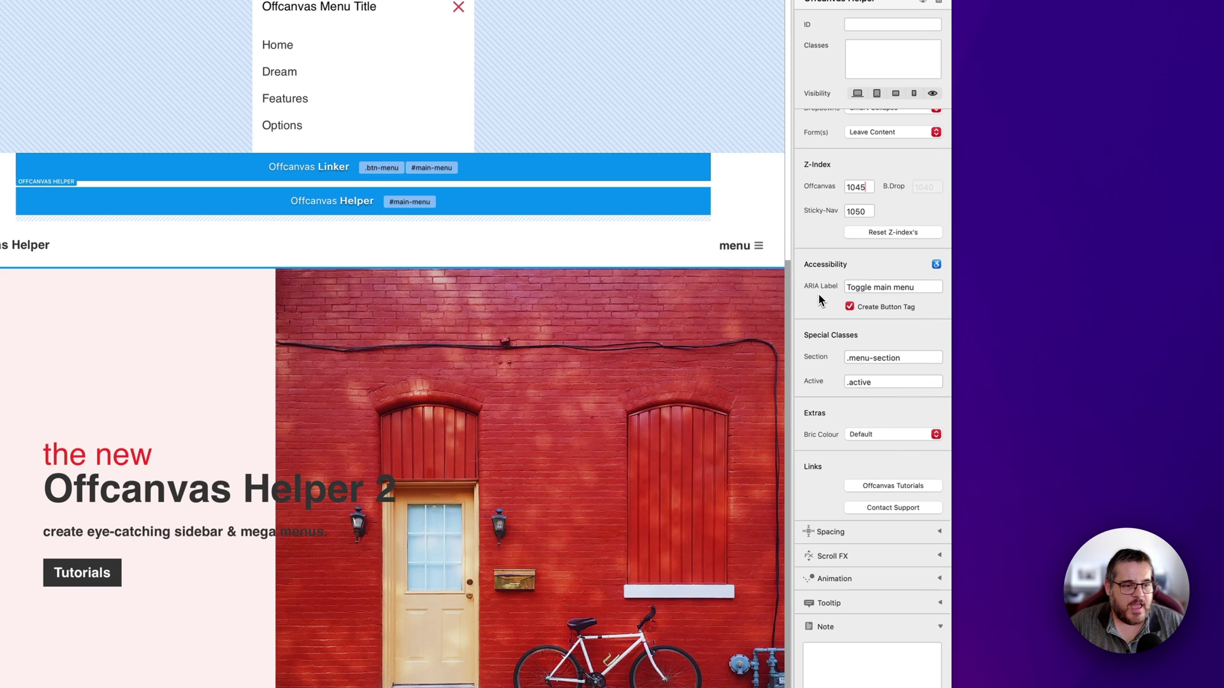
key("BackSpace")
key("BackSpace")
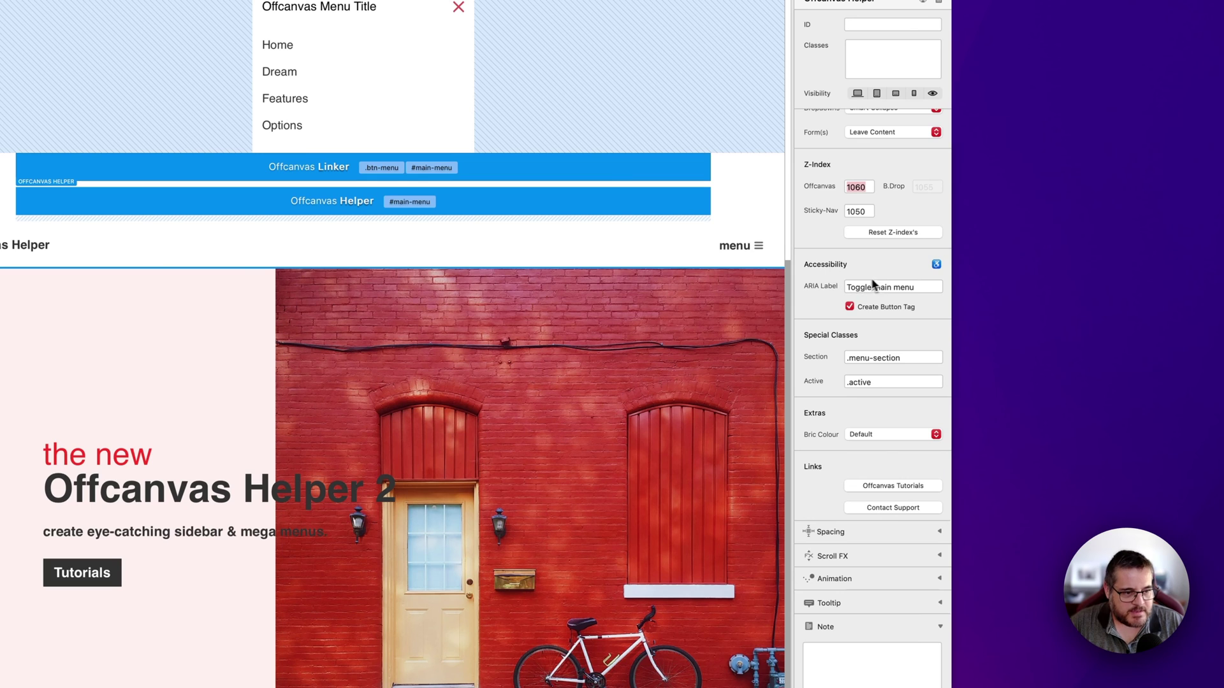
- Inspect the Offcanvas Helper's ARIA label, the menu button and the Offcanvas Linker, and highlight the ARIA label text
left_click(924, 288)
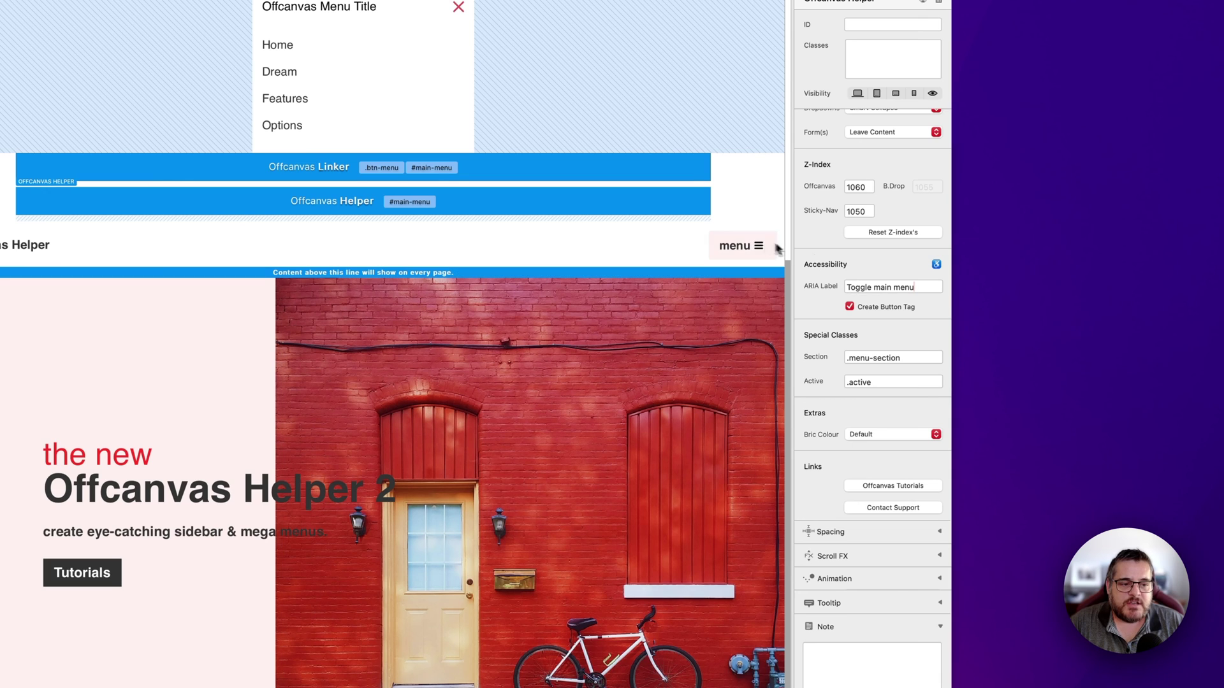
left_click(731, 250)
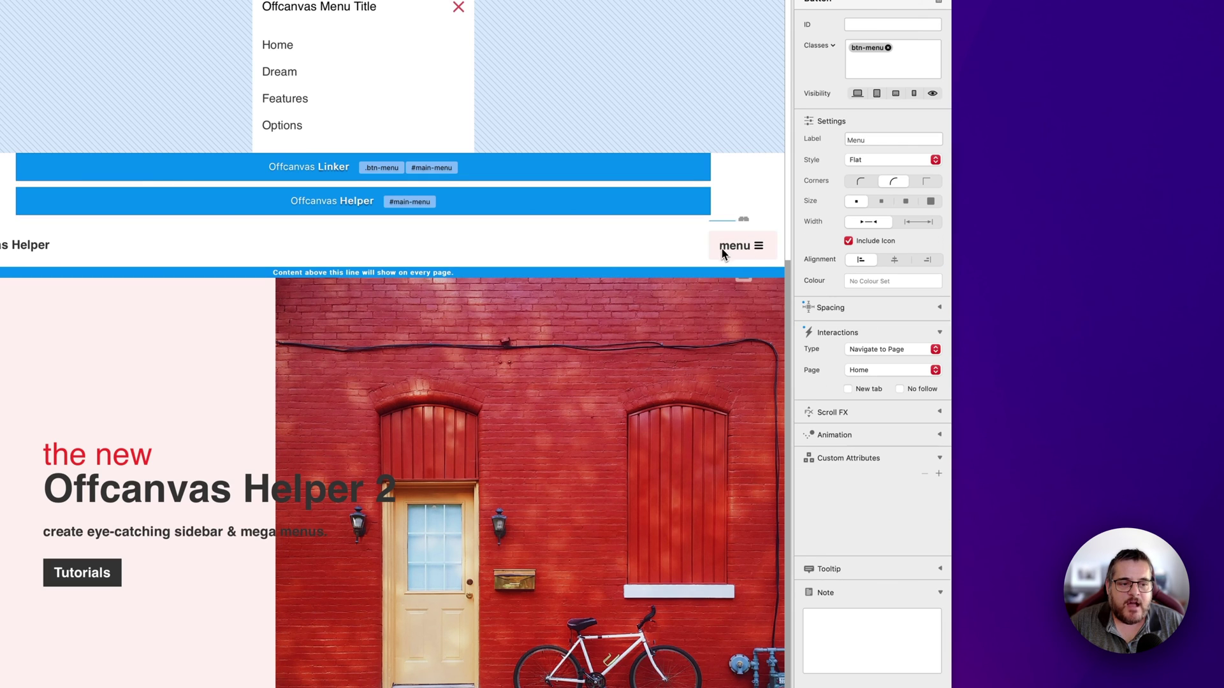
left_click_drag(745, 246, 650, 166)
left_click(650, 166)
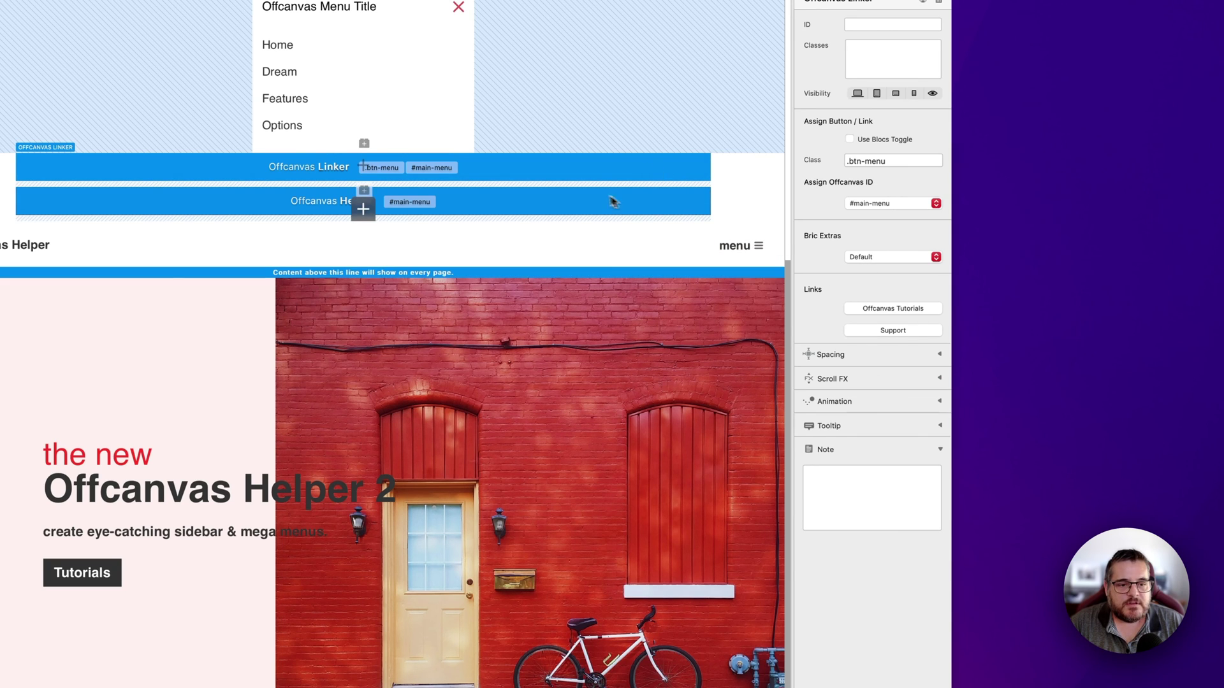
left_click(575, 204)
scroll(880, 286, "down", 10)
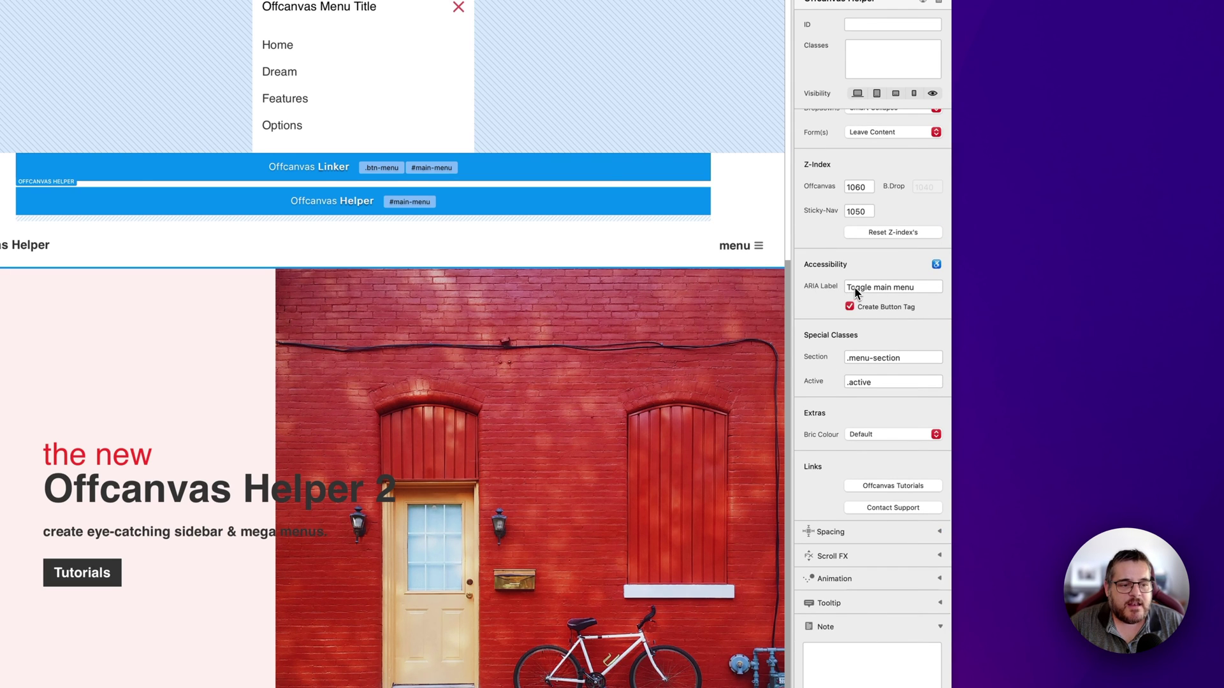
left_click_drag(851, 287, 949, 291)
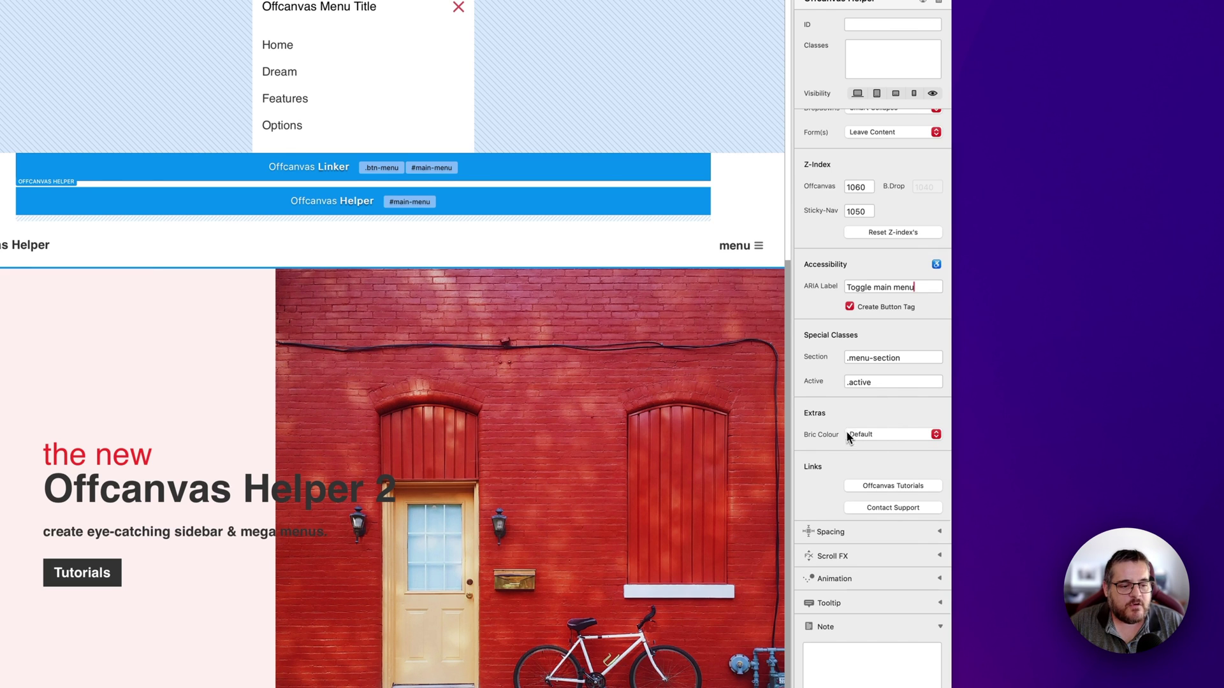
- Set the bric colour of both the Offcanvas Helper and the Offcanvas Linker to Orange
left_click(868, 435)
left_click(884, 453)
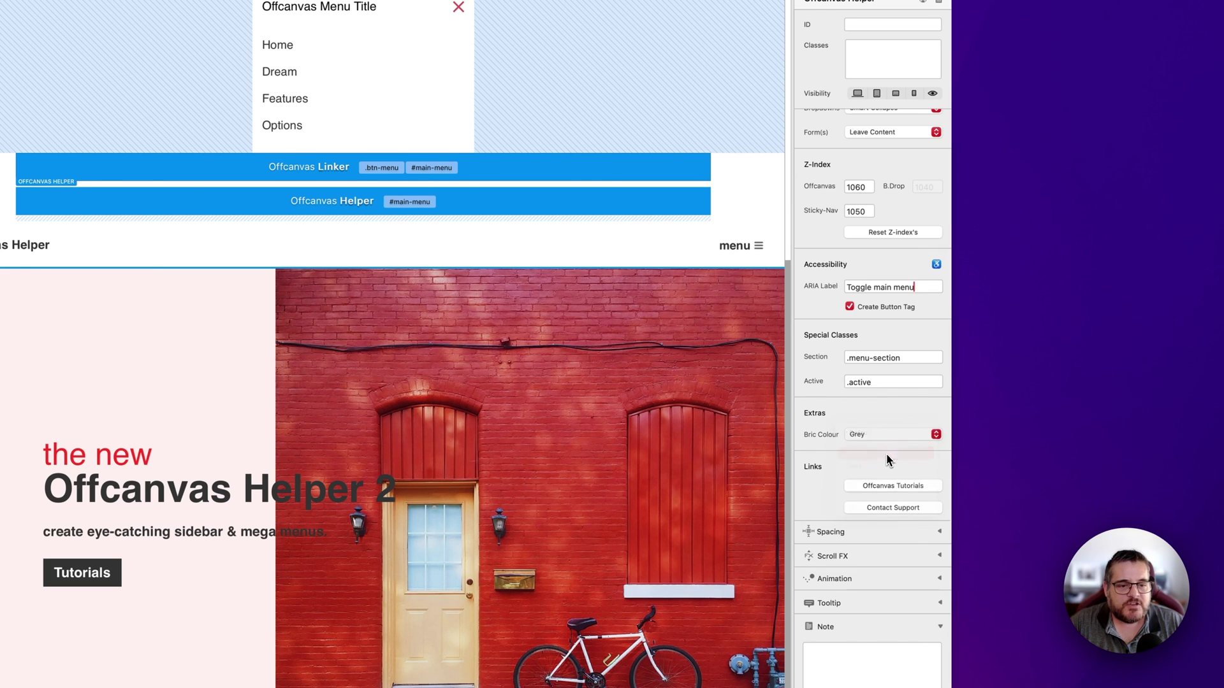
left_click(868, 435)
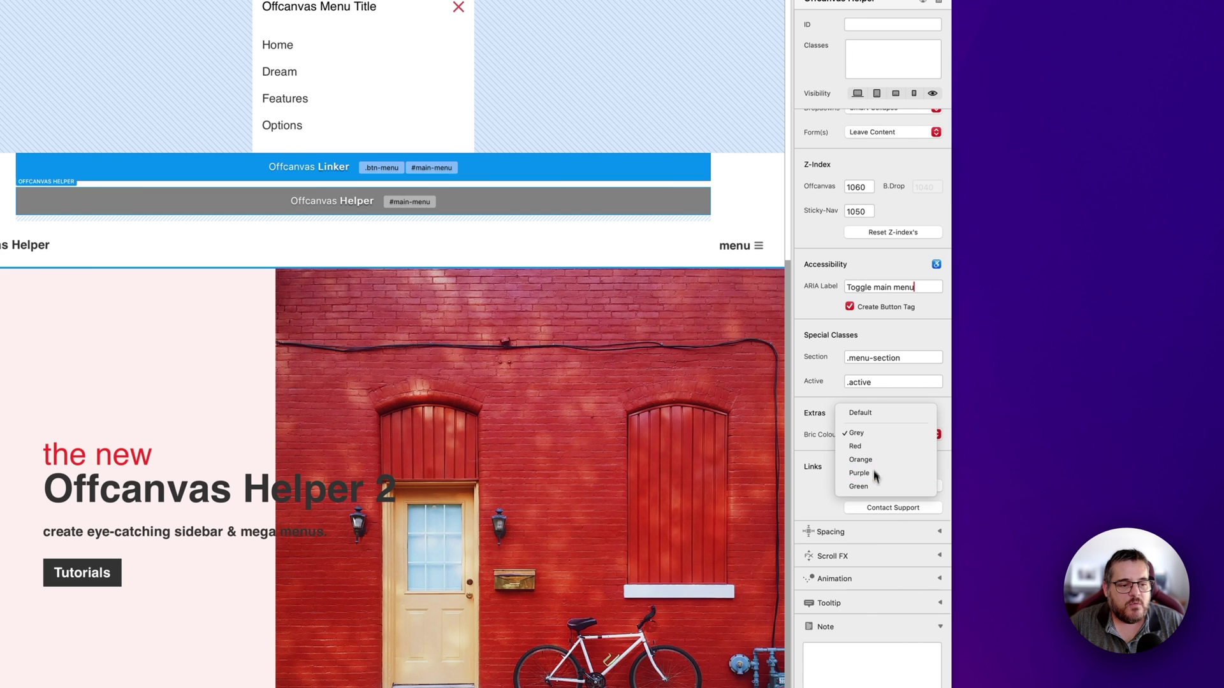
left_click(882, 460)
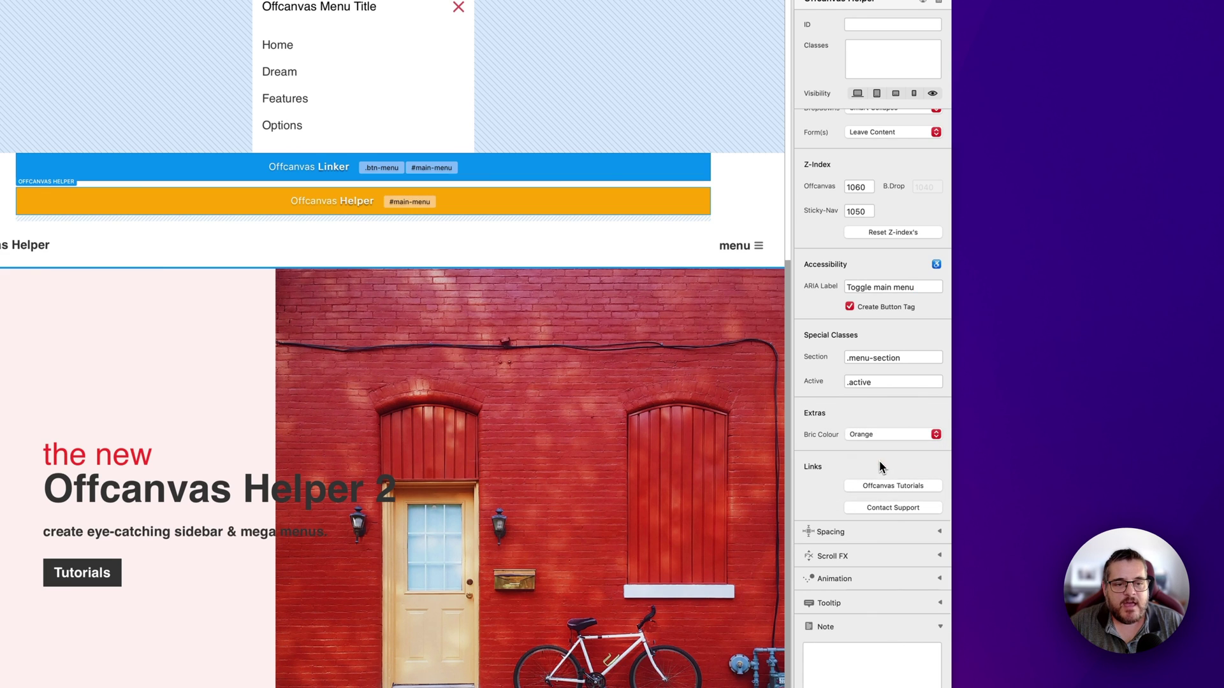
left_click(535, 177)
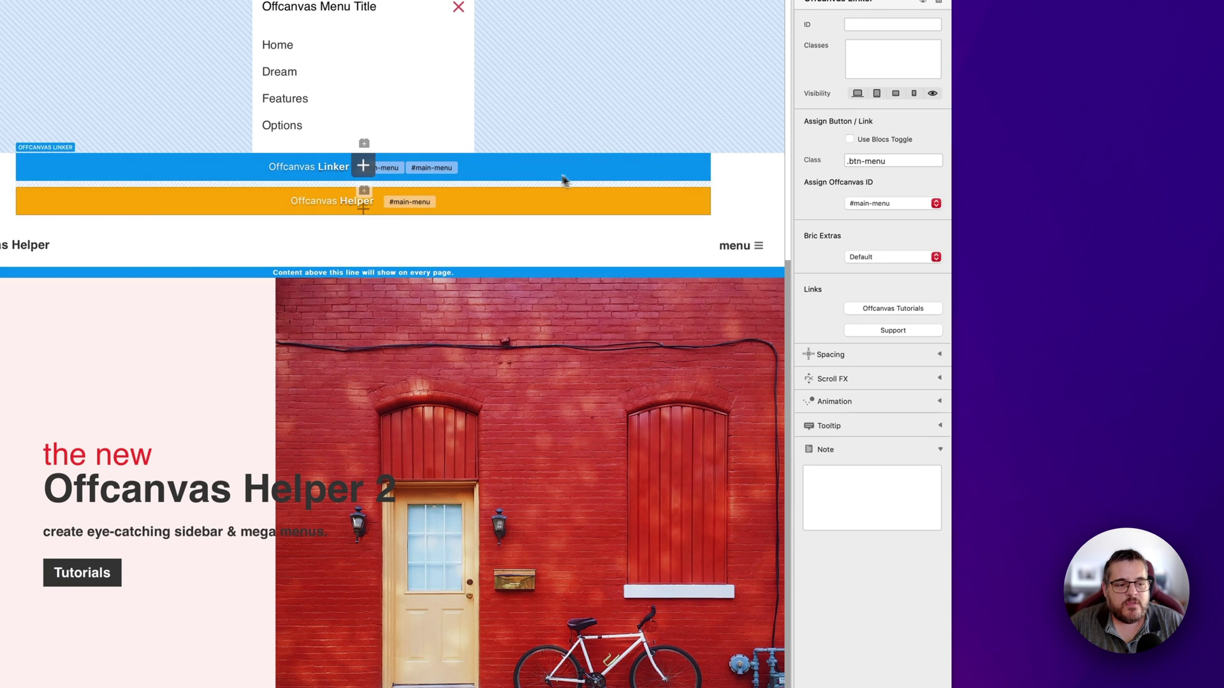
left_click(890, 263)
left_click(889, 302)
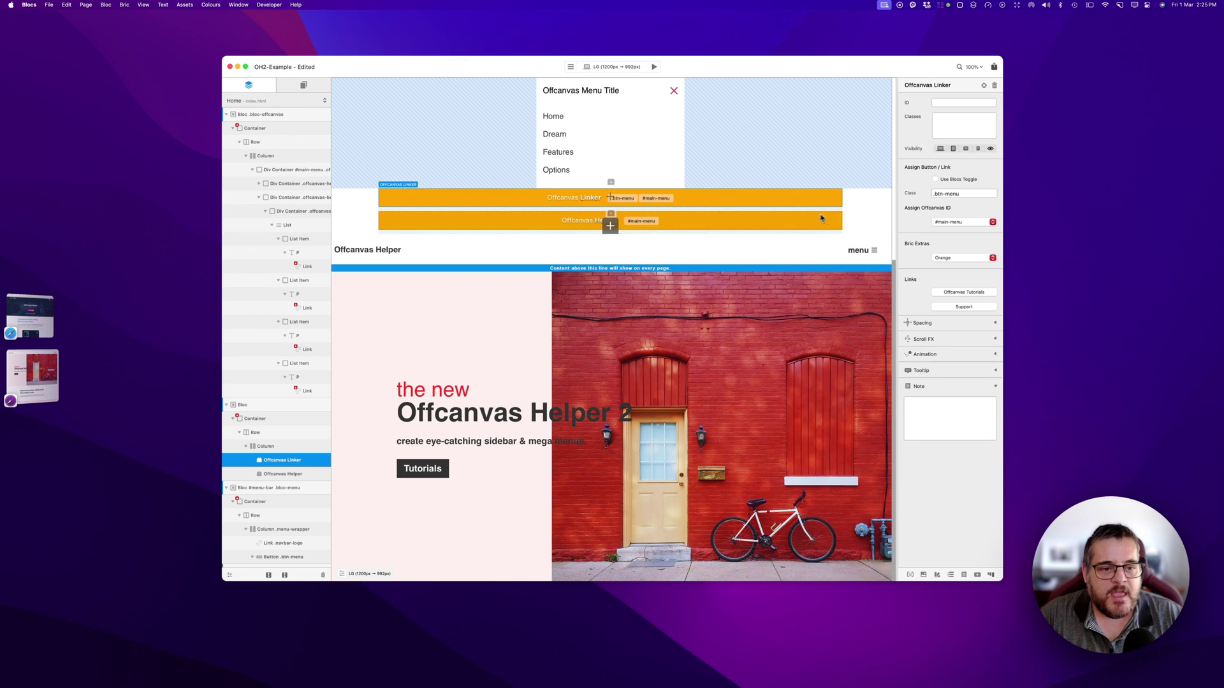
- Review the Offcanvas Linker's settings and the Offcanvas Helper's full list of settings, including its tutorial and support links
left_click(797, 212)
left_click(797, 199)
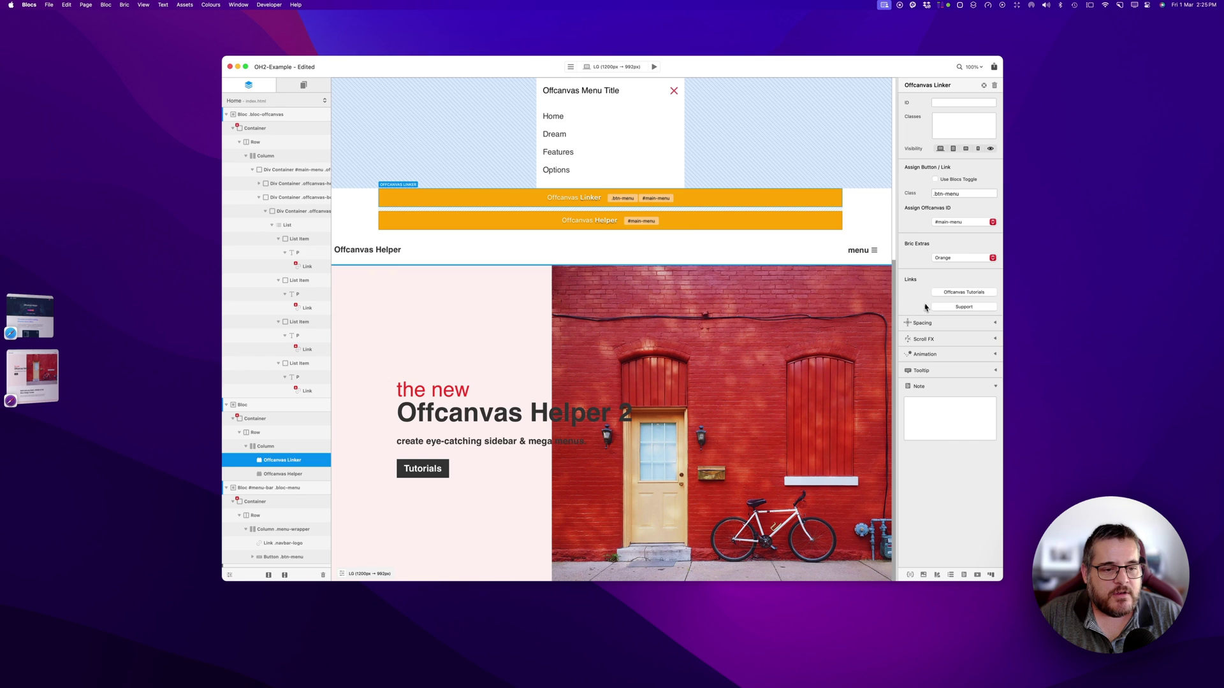
left_click(805, 224)
scroll(970, 338, "down", 6)
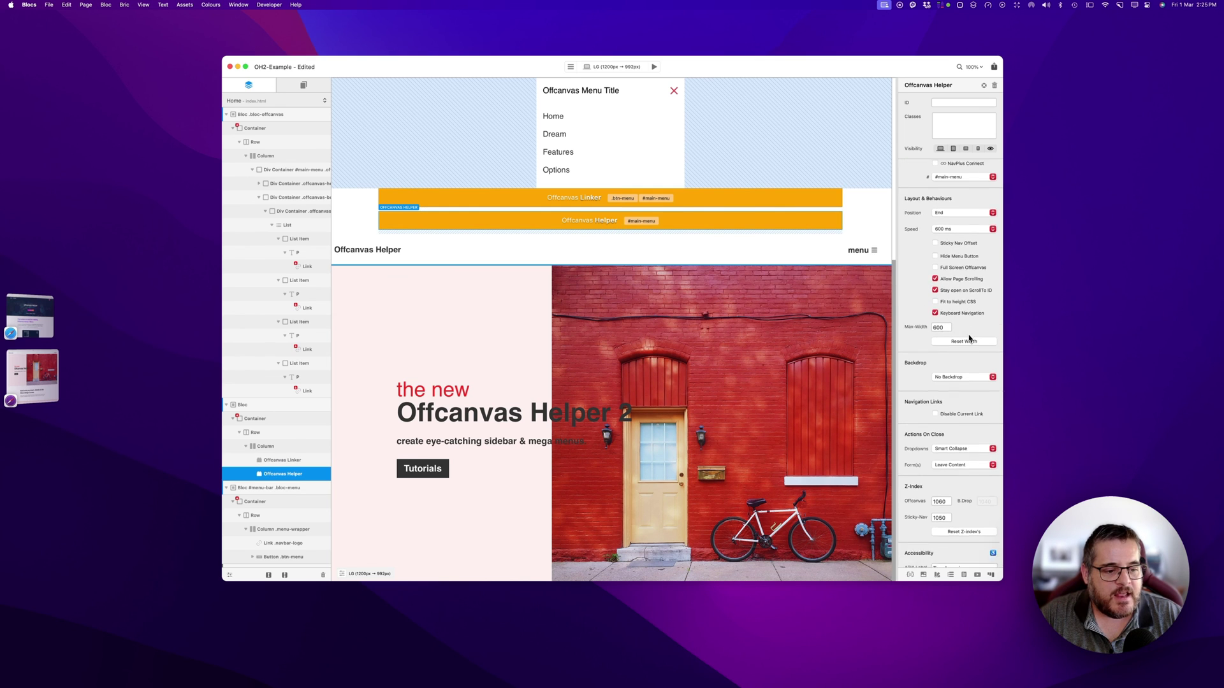
scroll(969, 338, "down", 1)
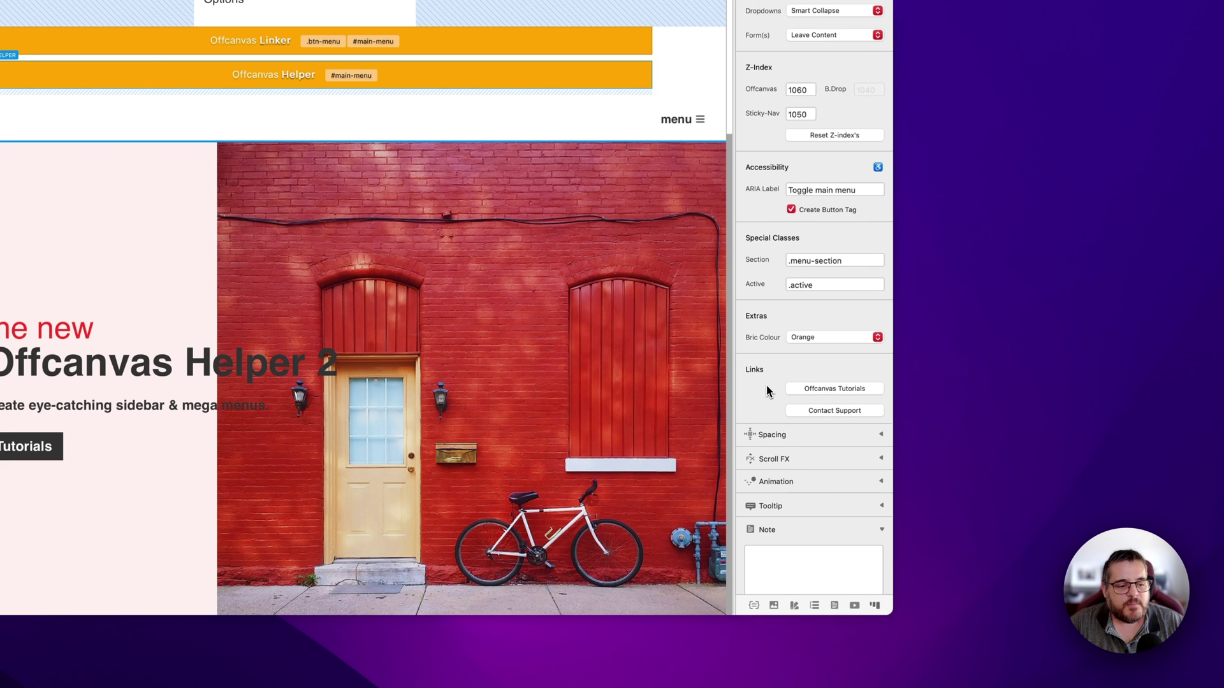
scroll(766, 392, "down", 2)
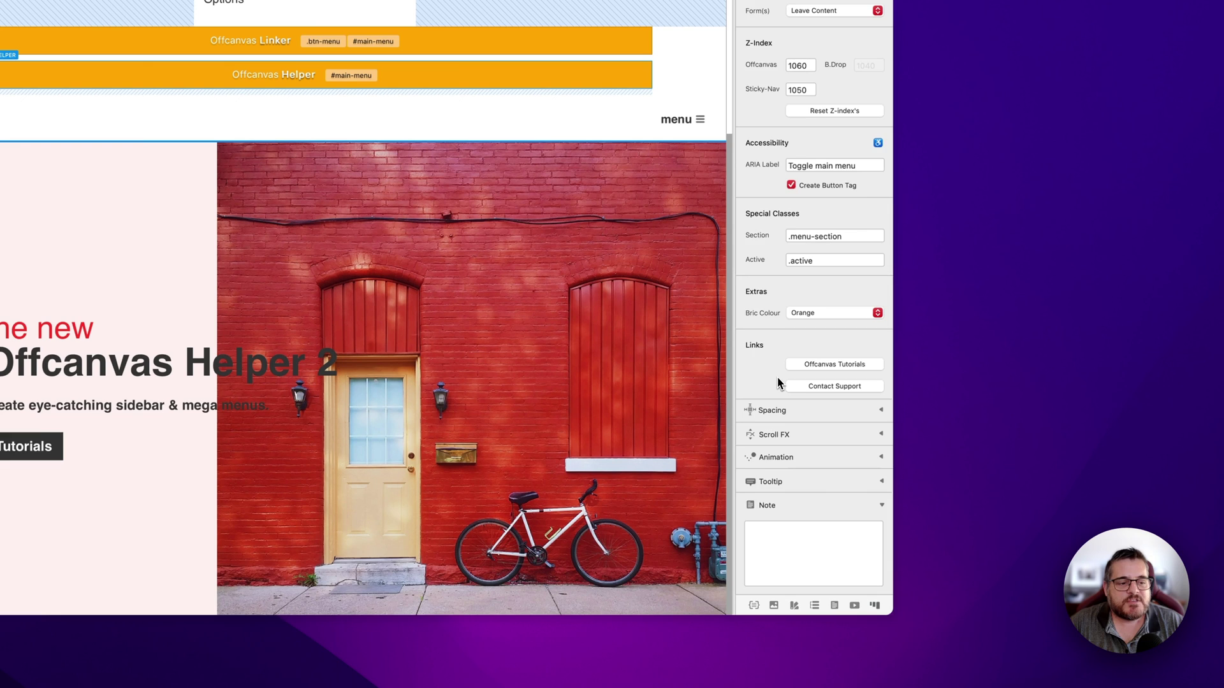
scroll(778, 383, "up", 10)
scroll(815, 306, "up", 1)
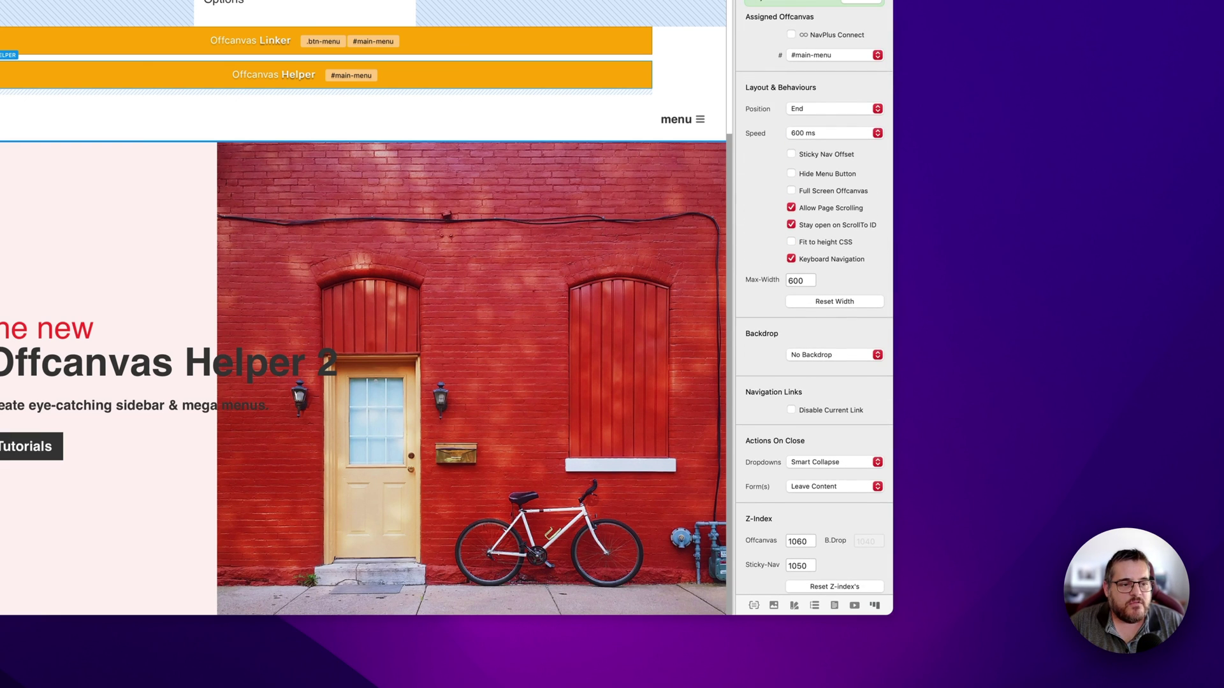